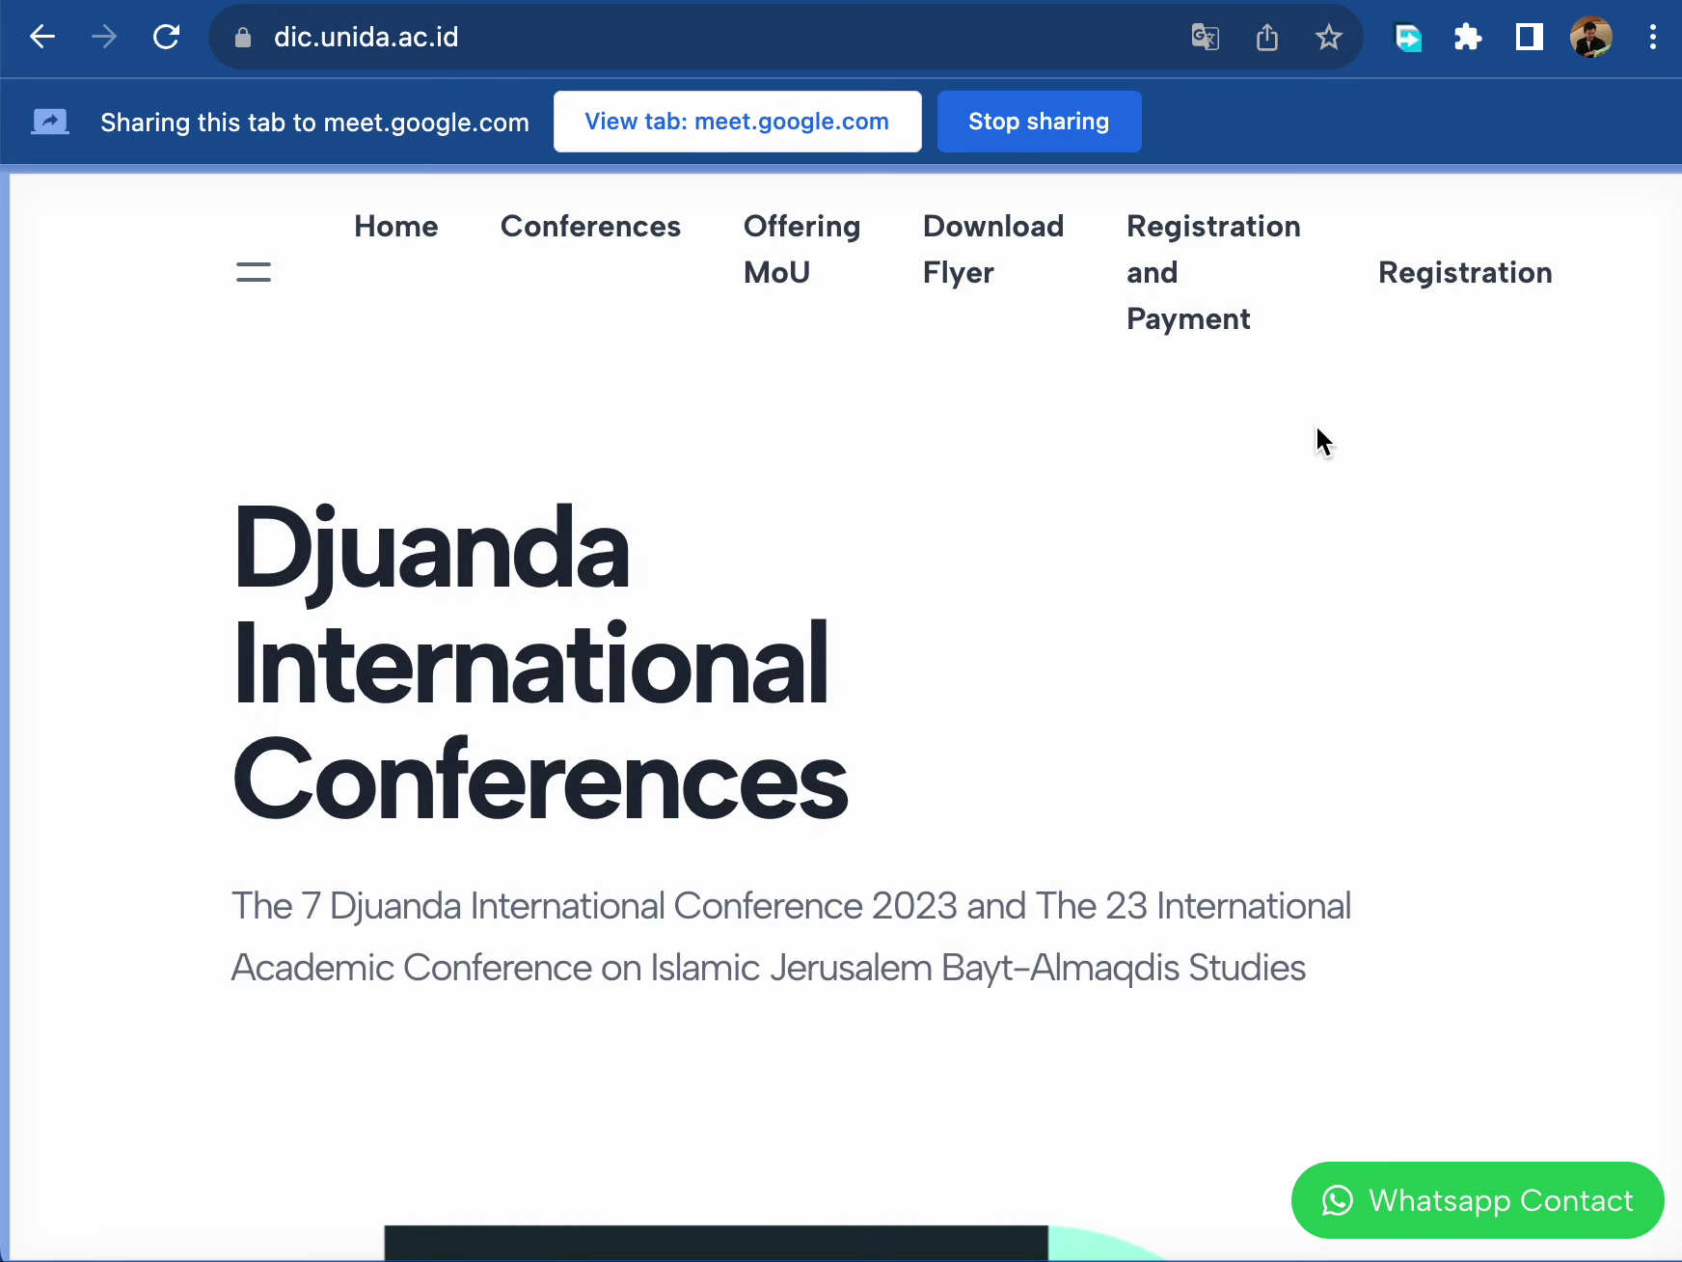
- Open the conferences list and proceed to the registration sign-in page
{"action": "left_click", "coordinate": [633, 247]}
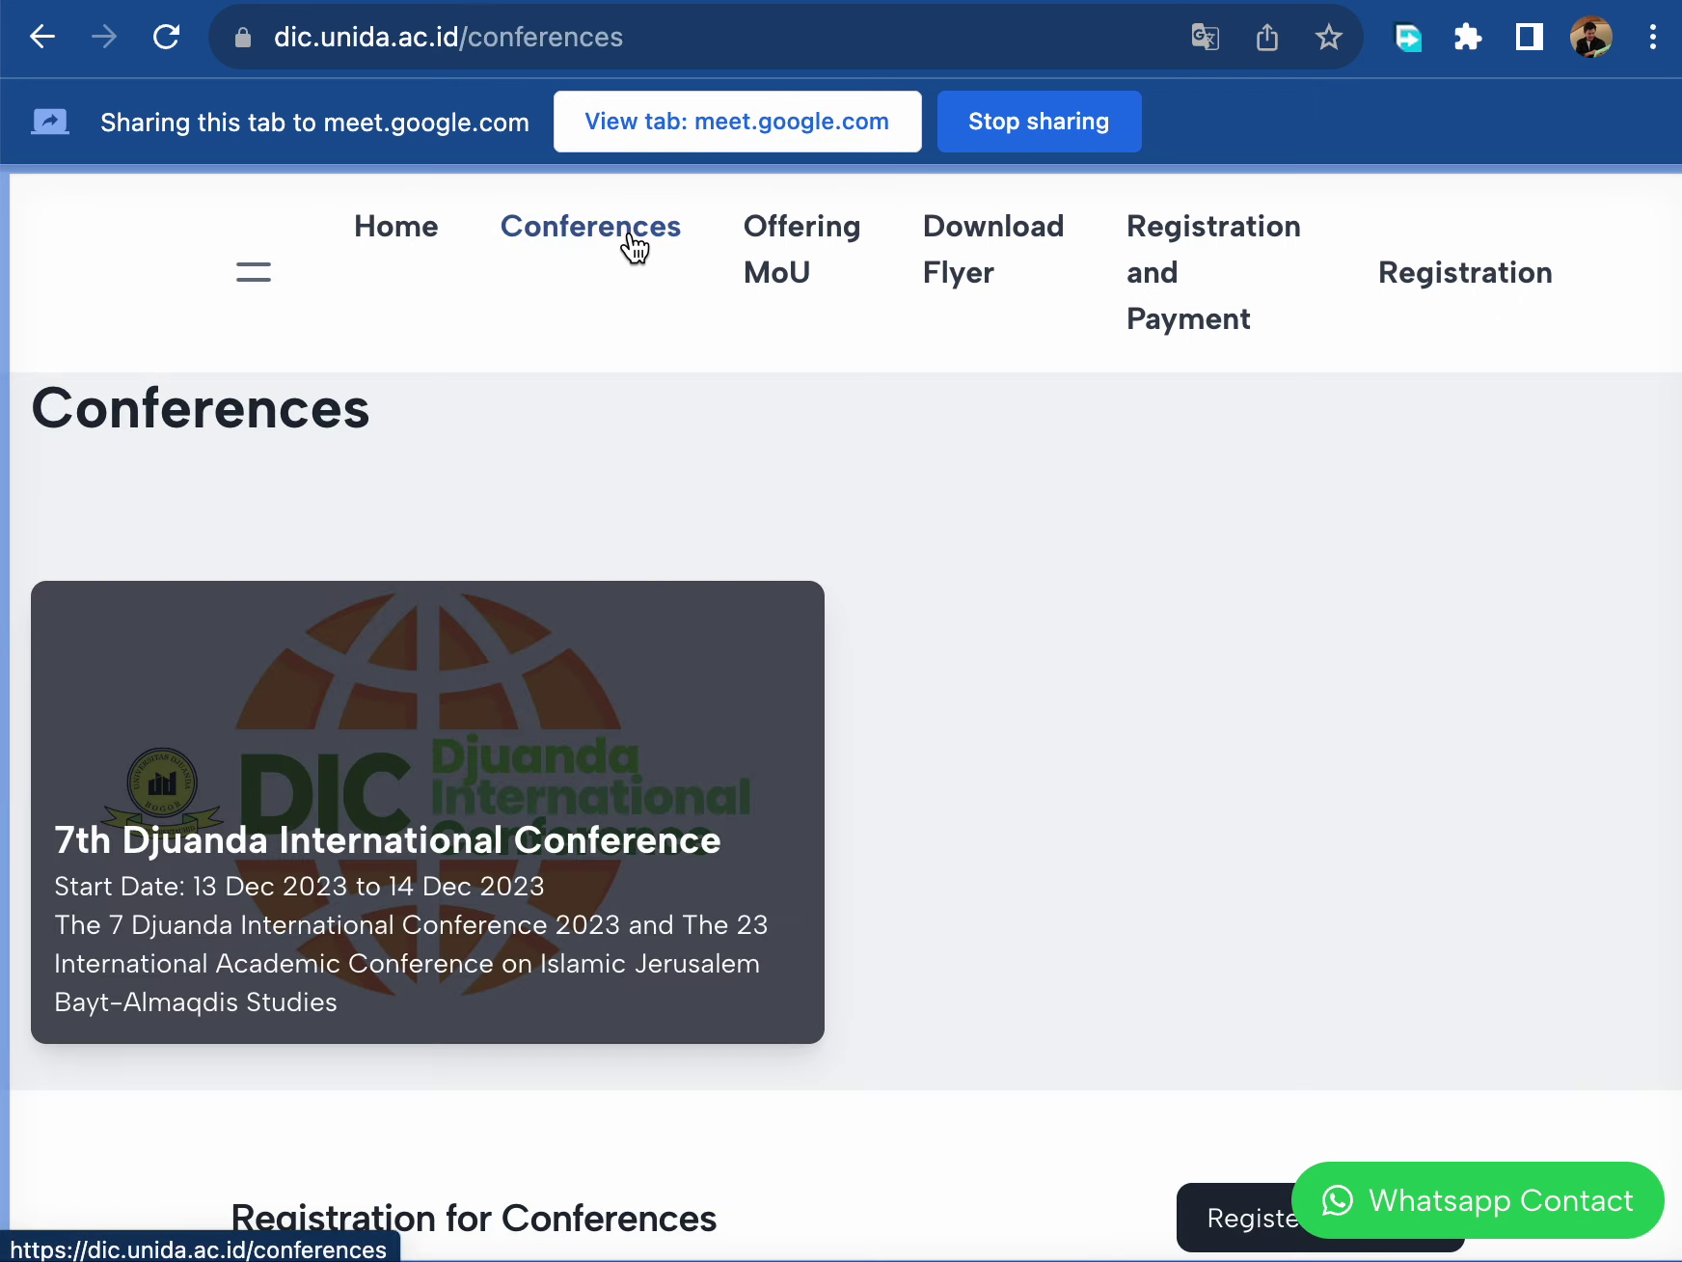
{"action": "scroll", "coordinate": [634, 247], "scroll_direction": "down", "scroll_amount": 3}
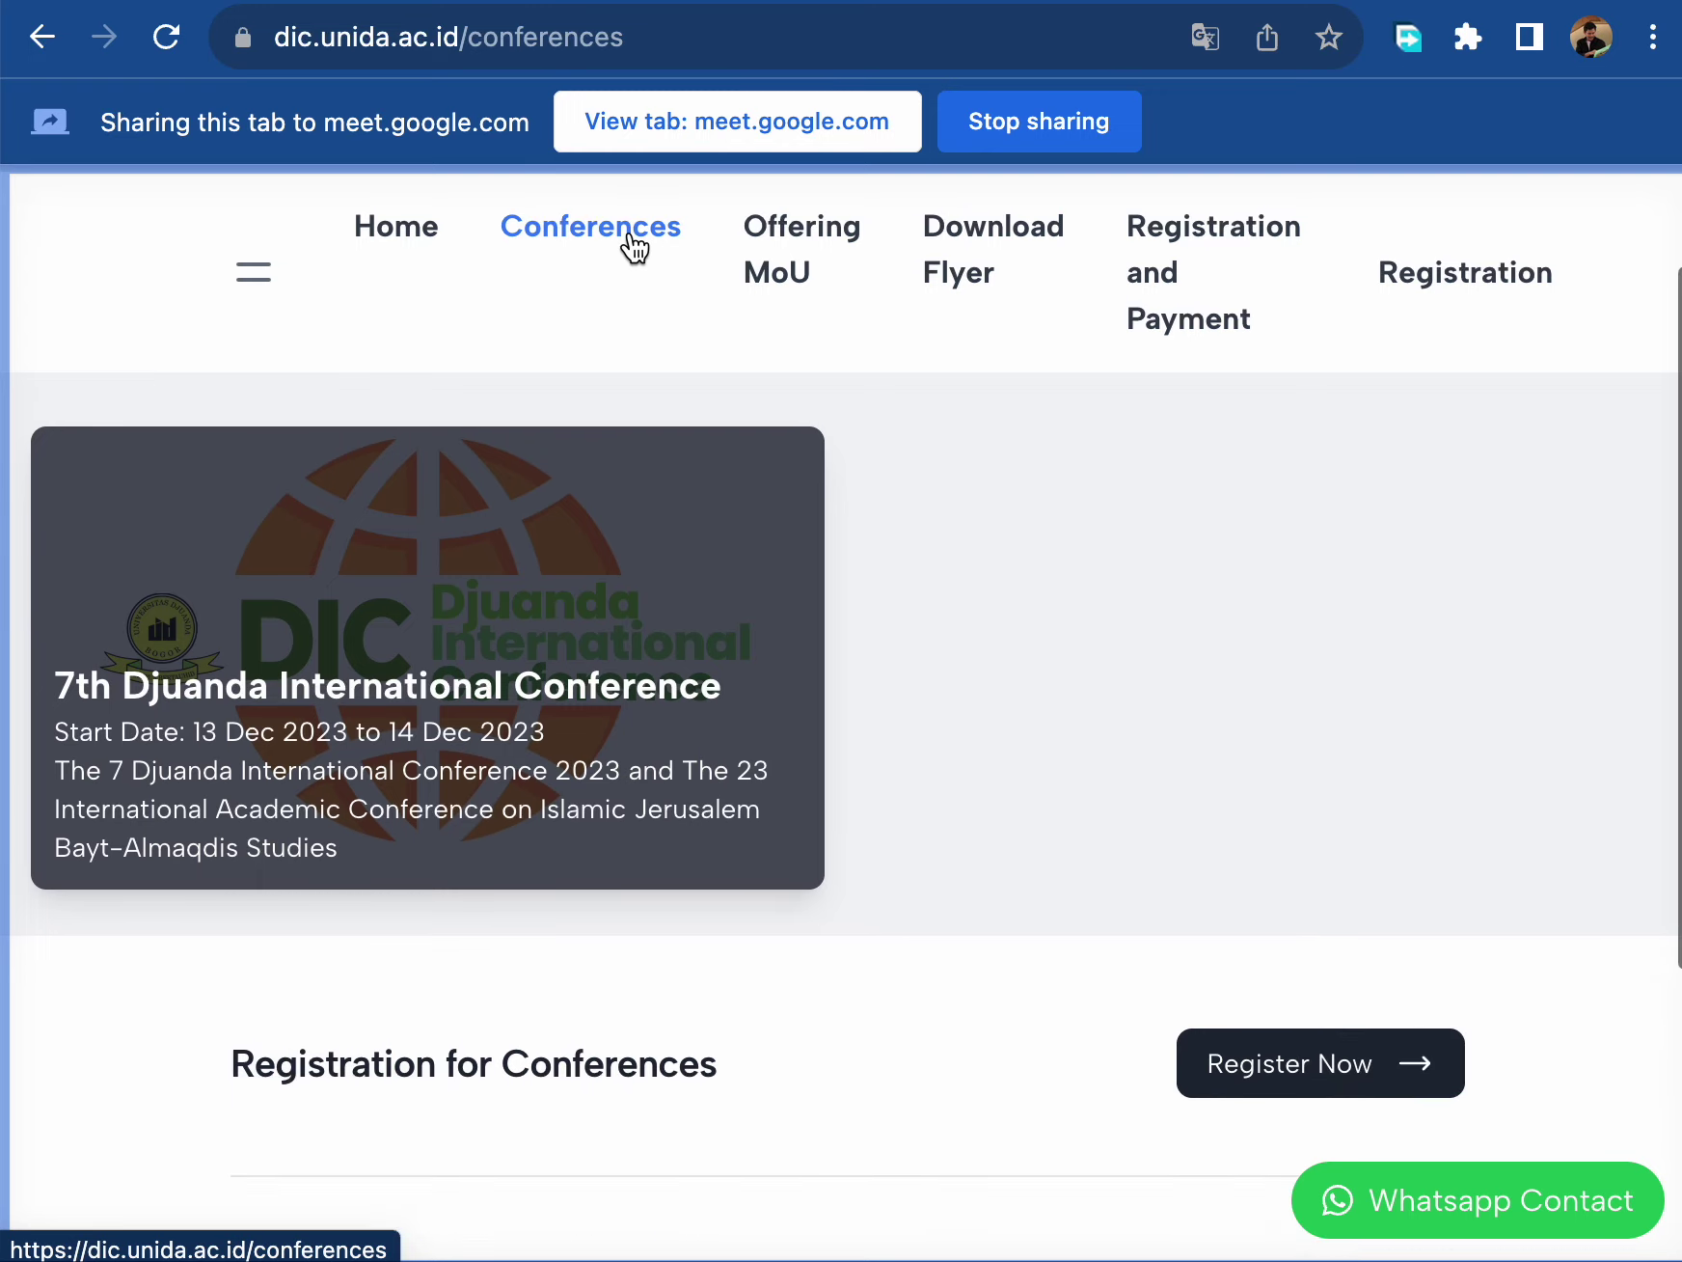
{"action": "left_click", "coordinate": [1266, 1004]}
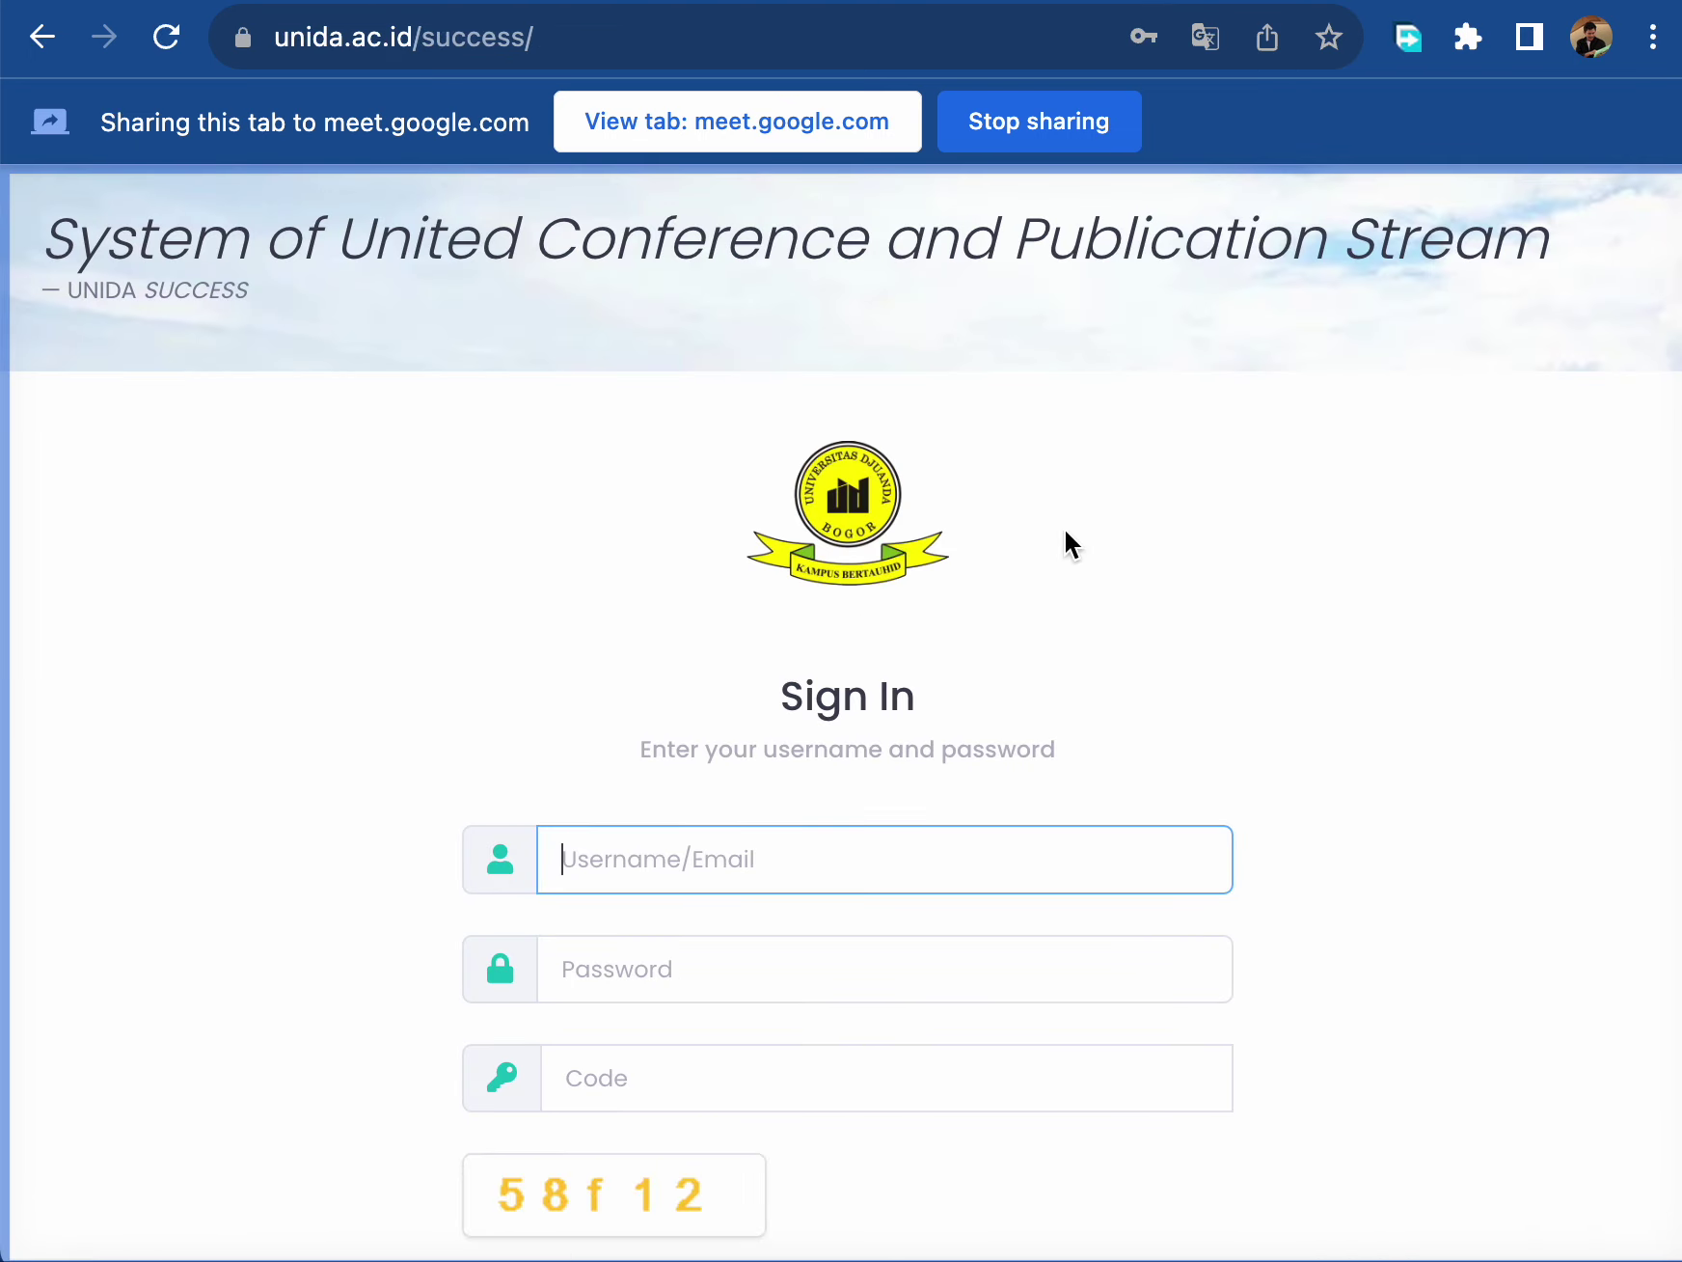
{"action": "left_click", "coordinate": [1420, 719]}
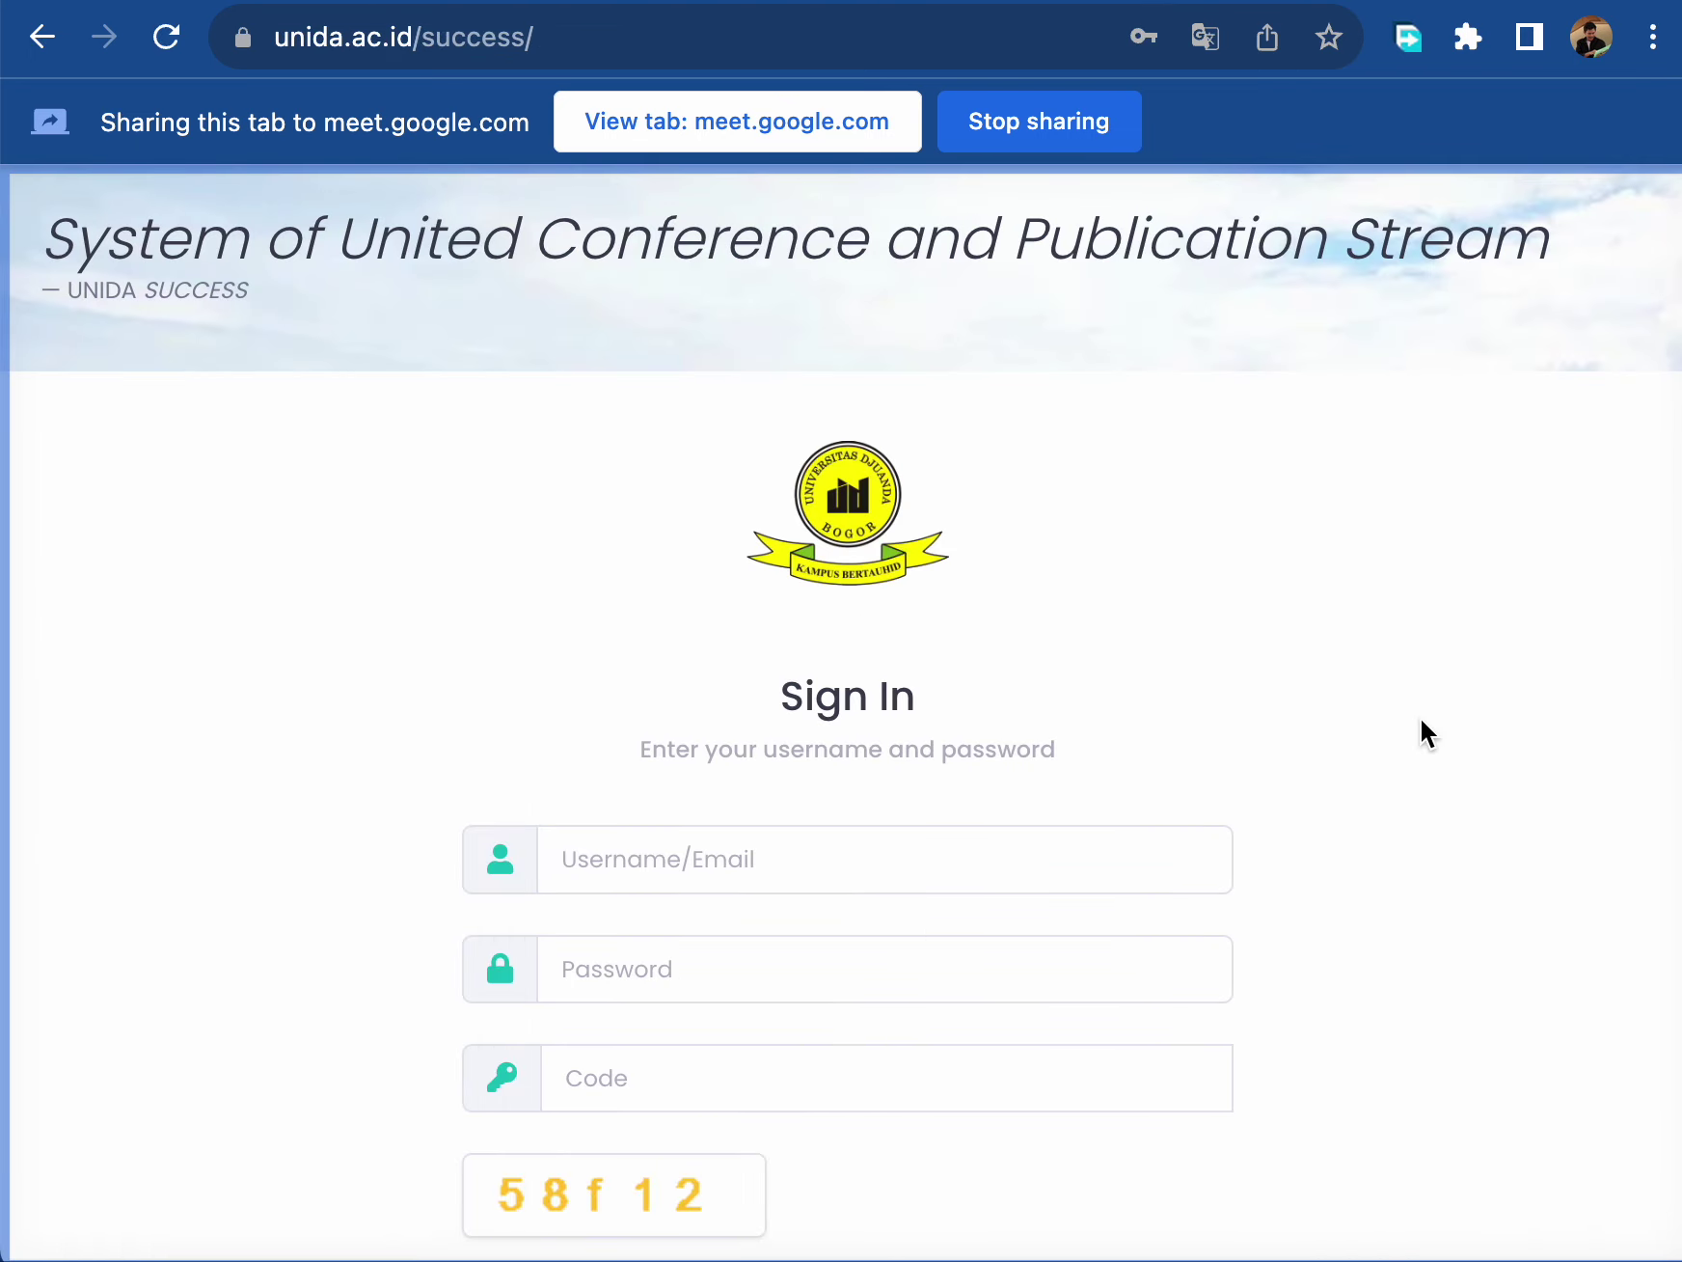
- Sign in with the saved account email and password, entering the displayed verification code
{"action": "scroll", "coordinate": [1420, 717], "scroll_direction": "down", "scroll_amount": 3}
{"action": "scroll", "coordinate": [1420, 717], "scroll_direction": "down", "scroll_amount": 2}
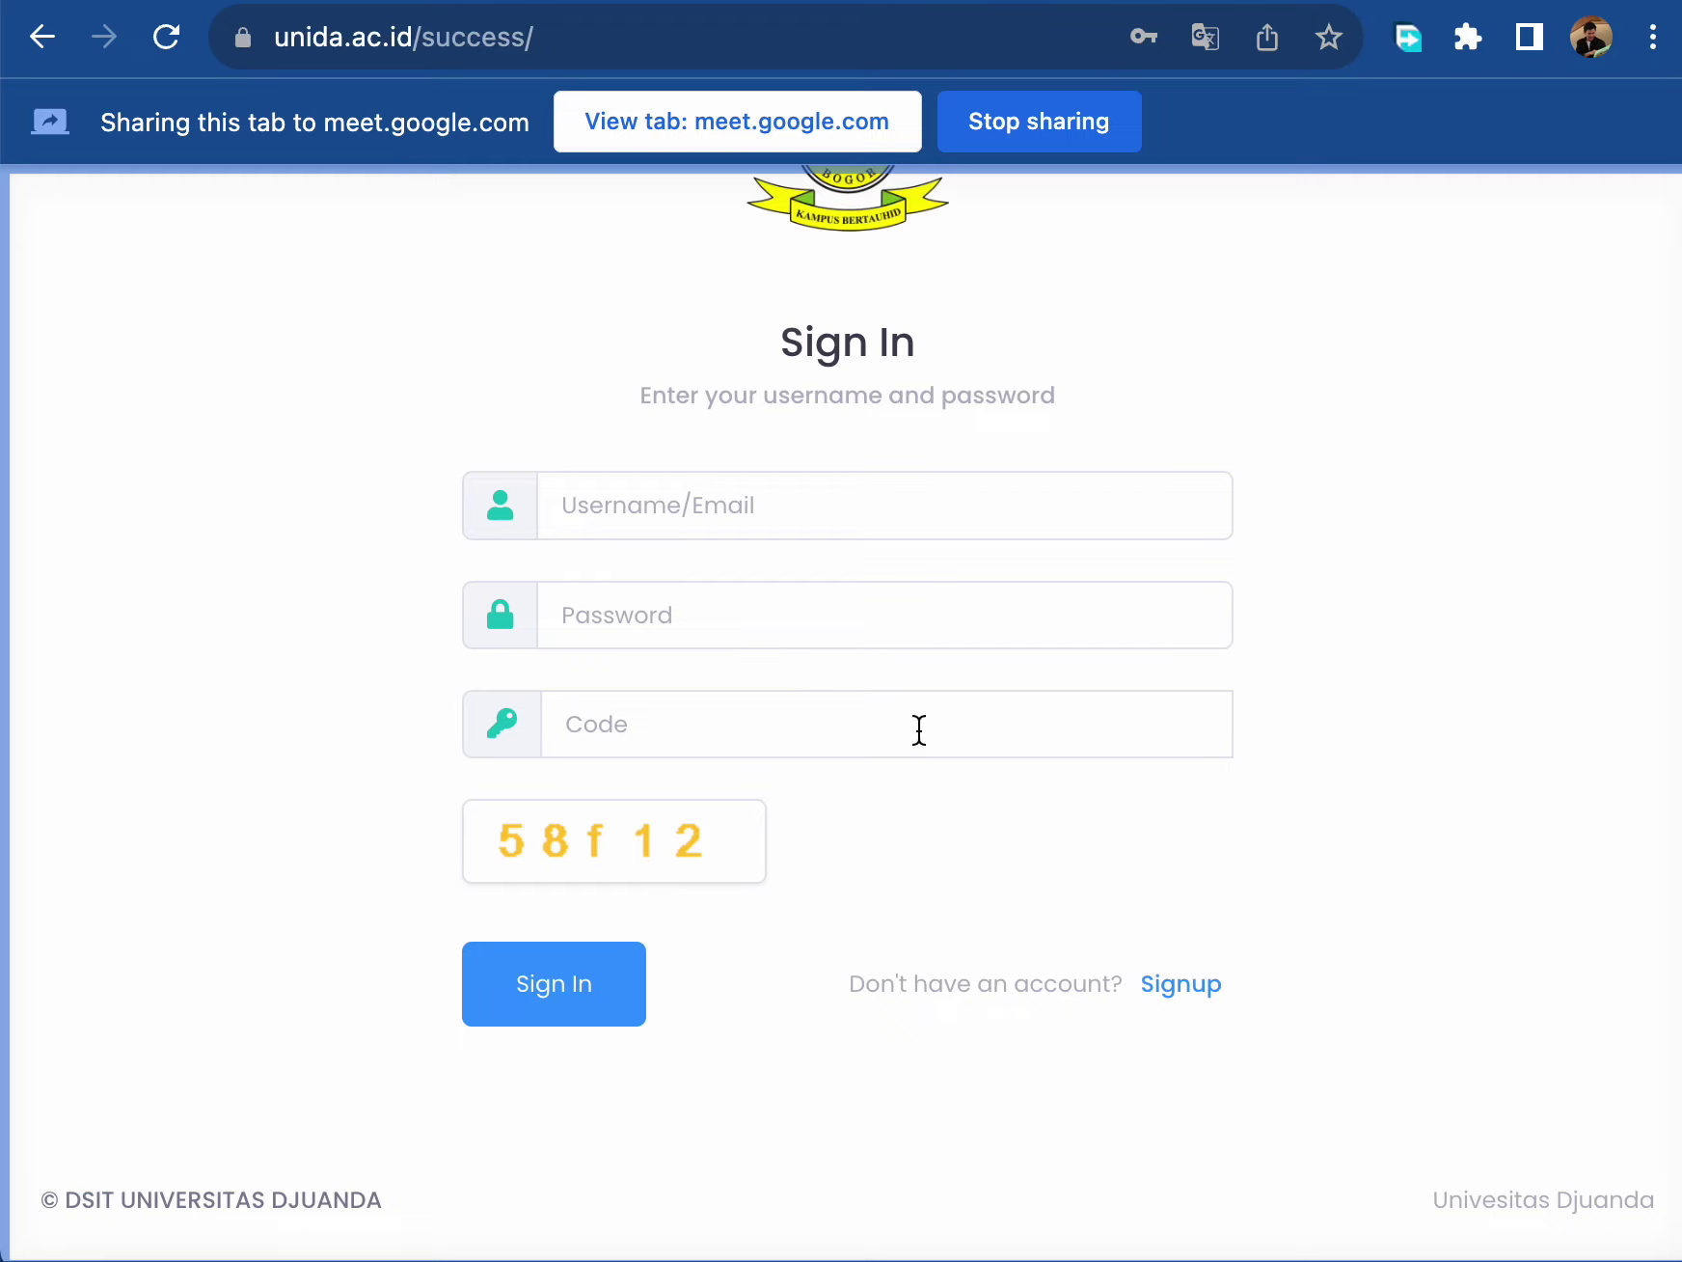
{"action": "left_click", "coordinate": [702, 522]}
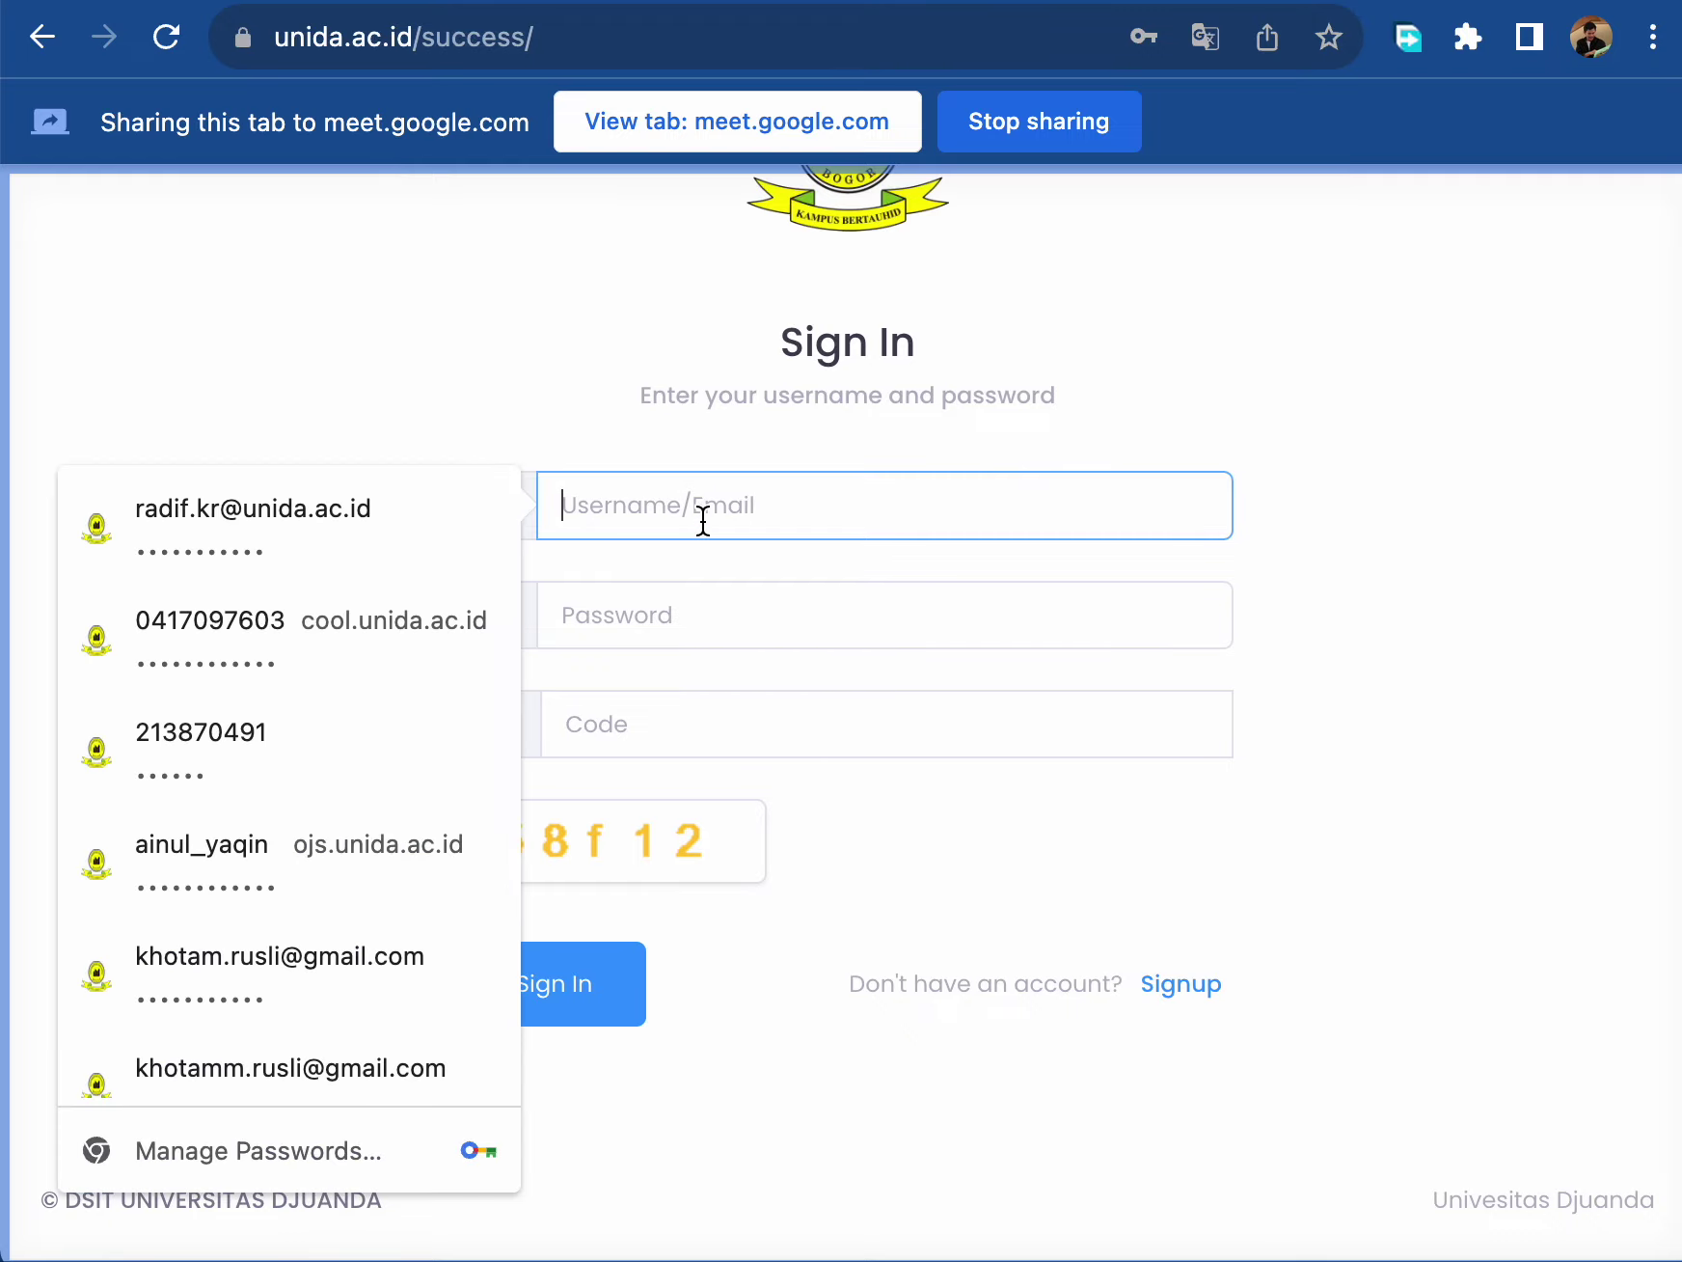
{"action": "left_click", "coordinate": [366, 524]}
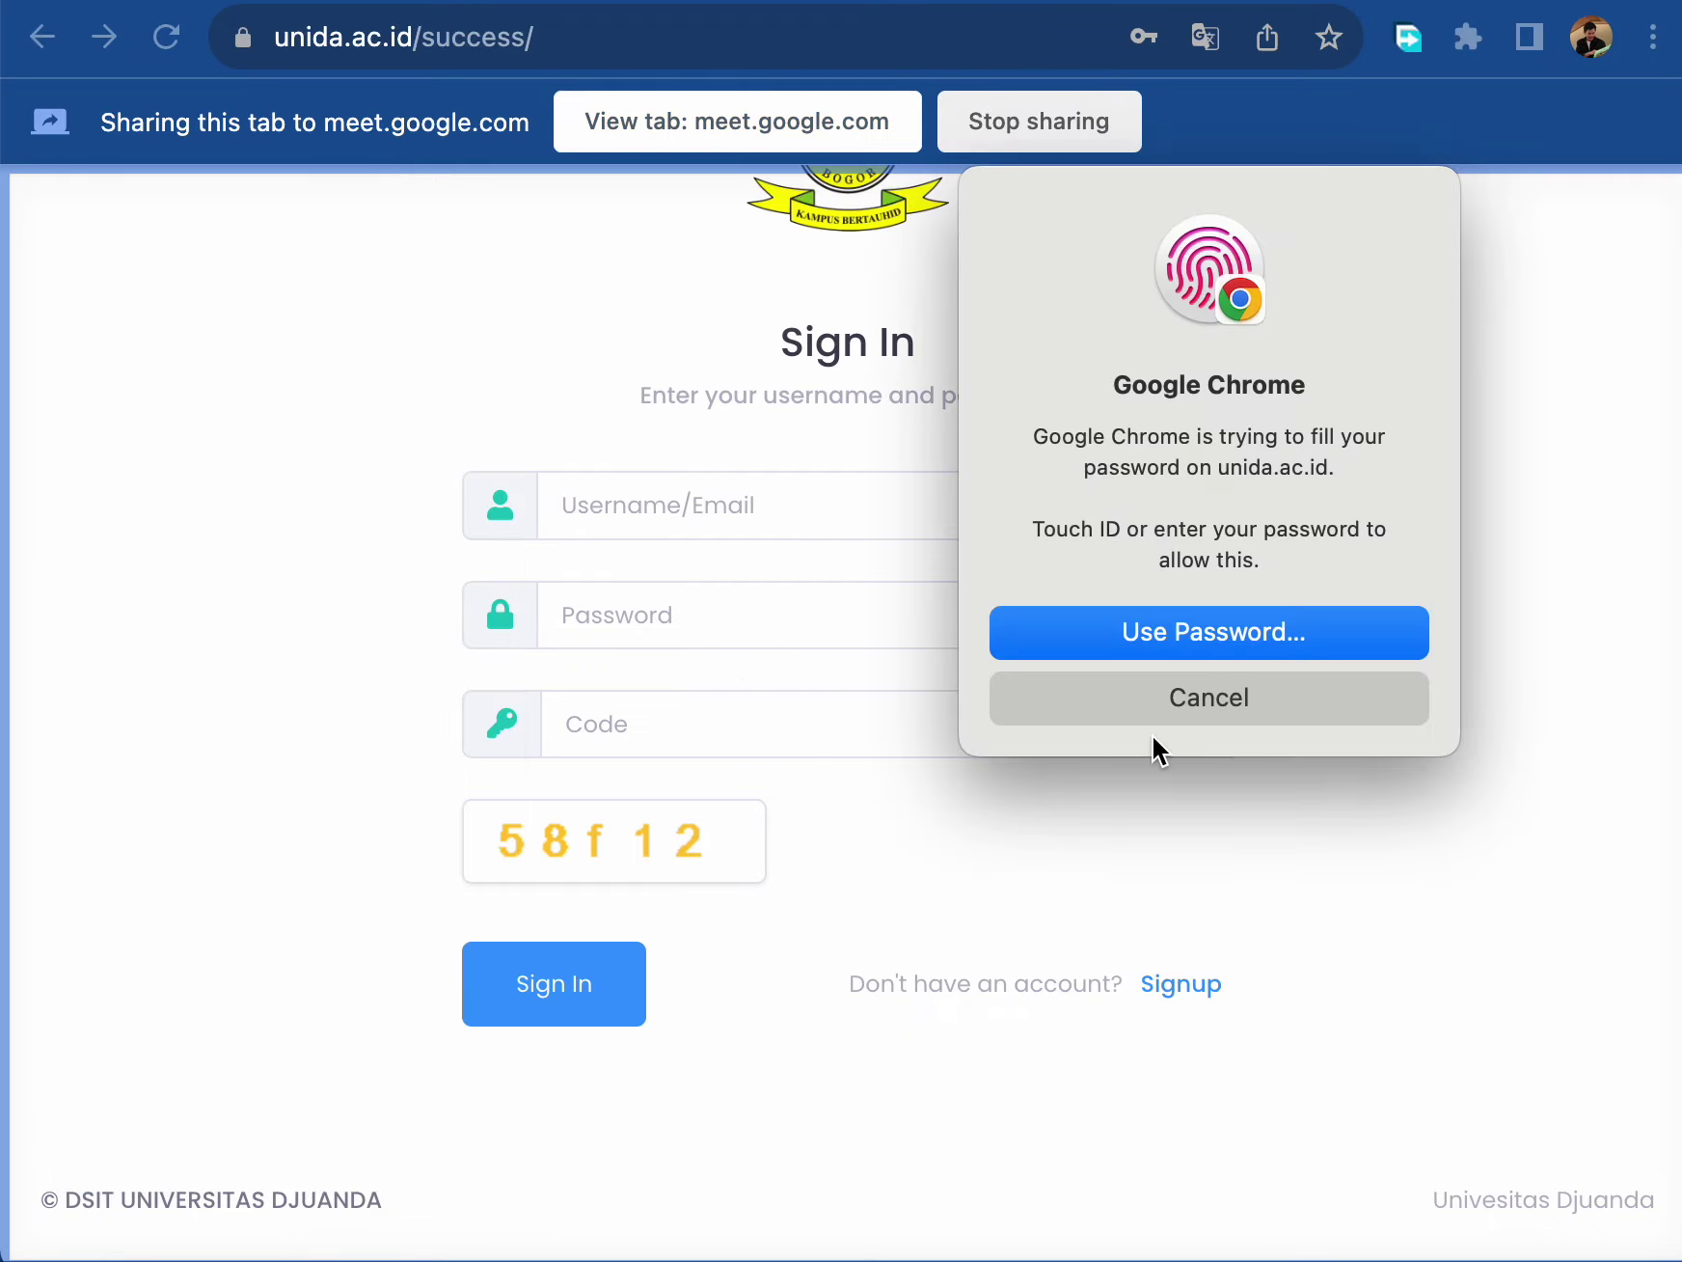
{"action": "left_click", "coordinate": [678, 746]}
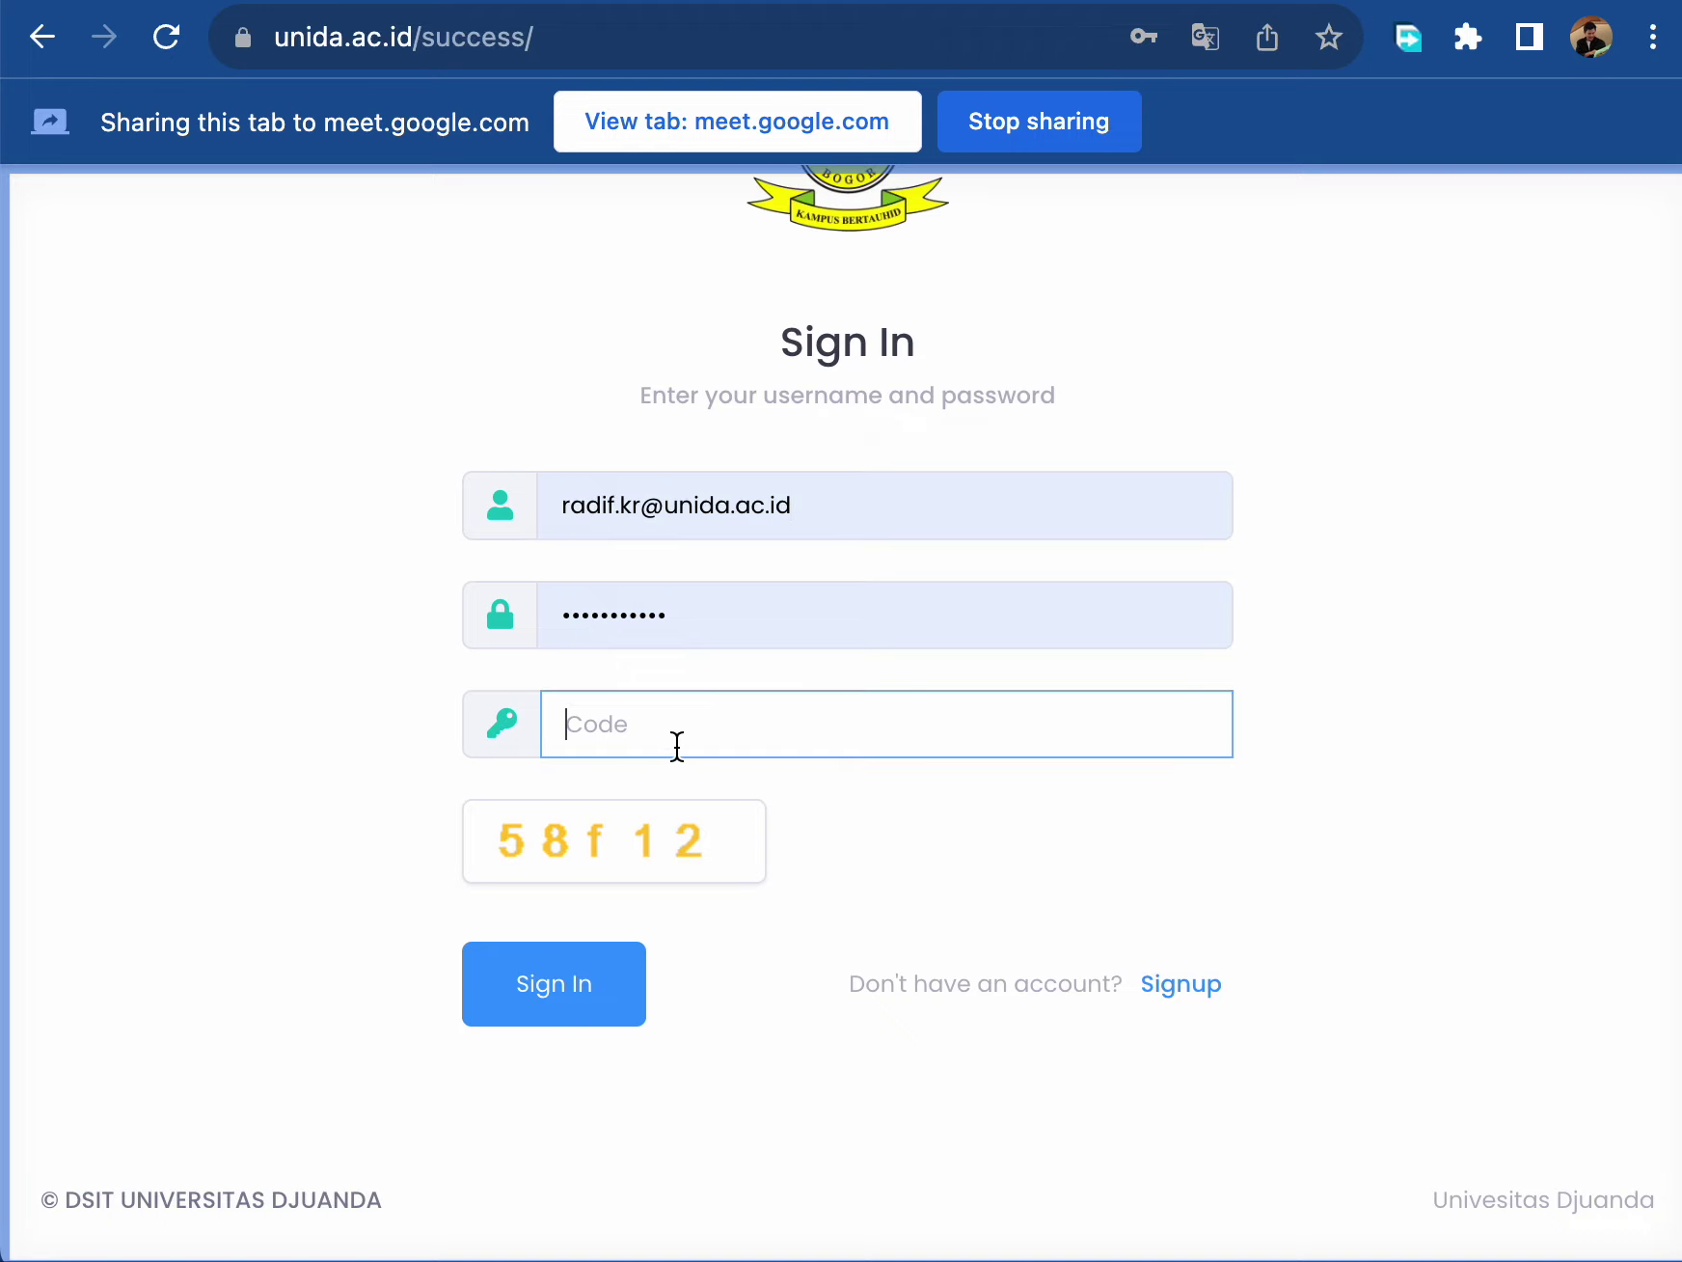
{"action": "type", "text": "58f12"}
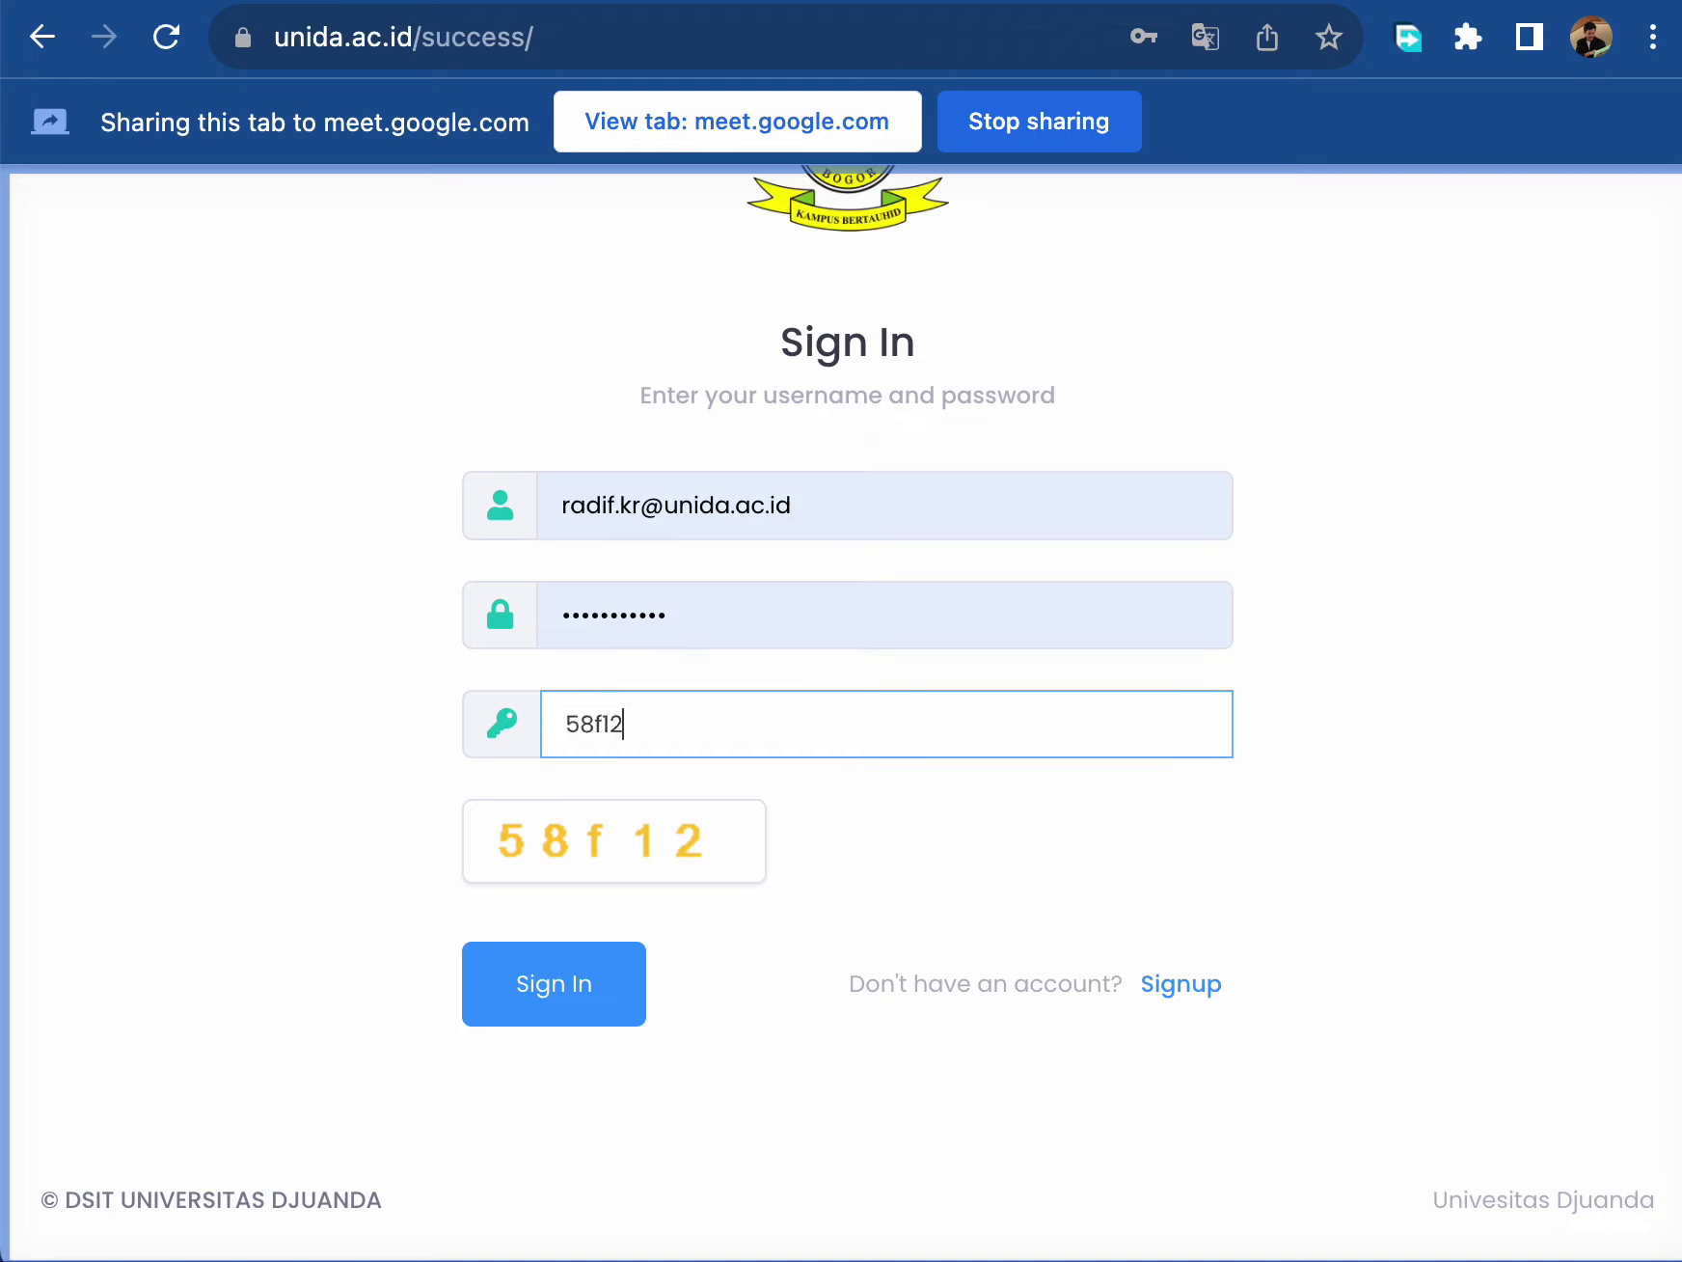
{"action": "left_click", "coordinate": [567, 992]}
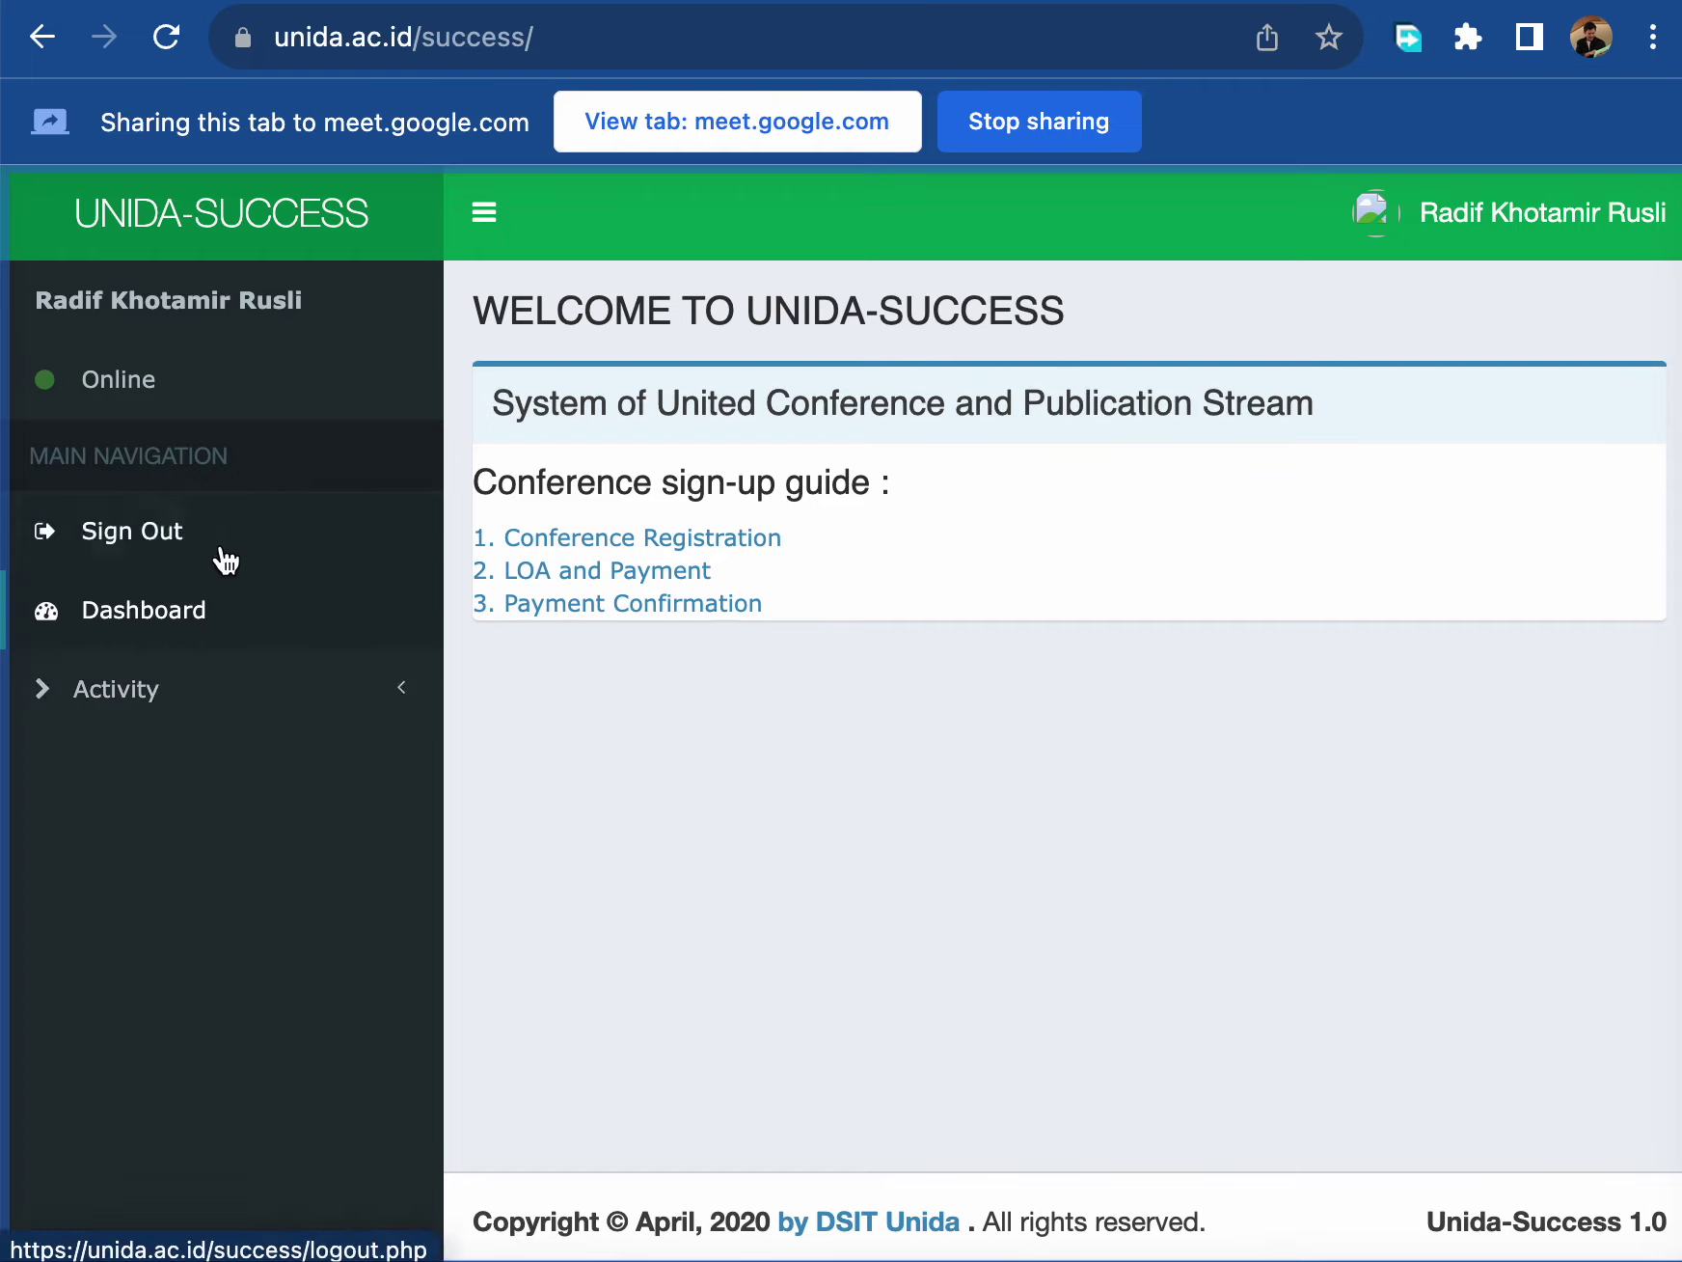
- Open the conference activity list and start a new conference registration
{"action": "left_click", "coordinate": [156, 709]}
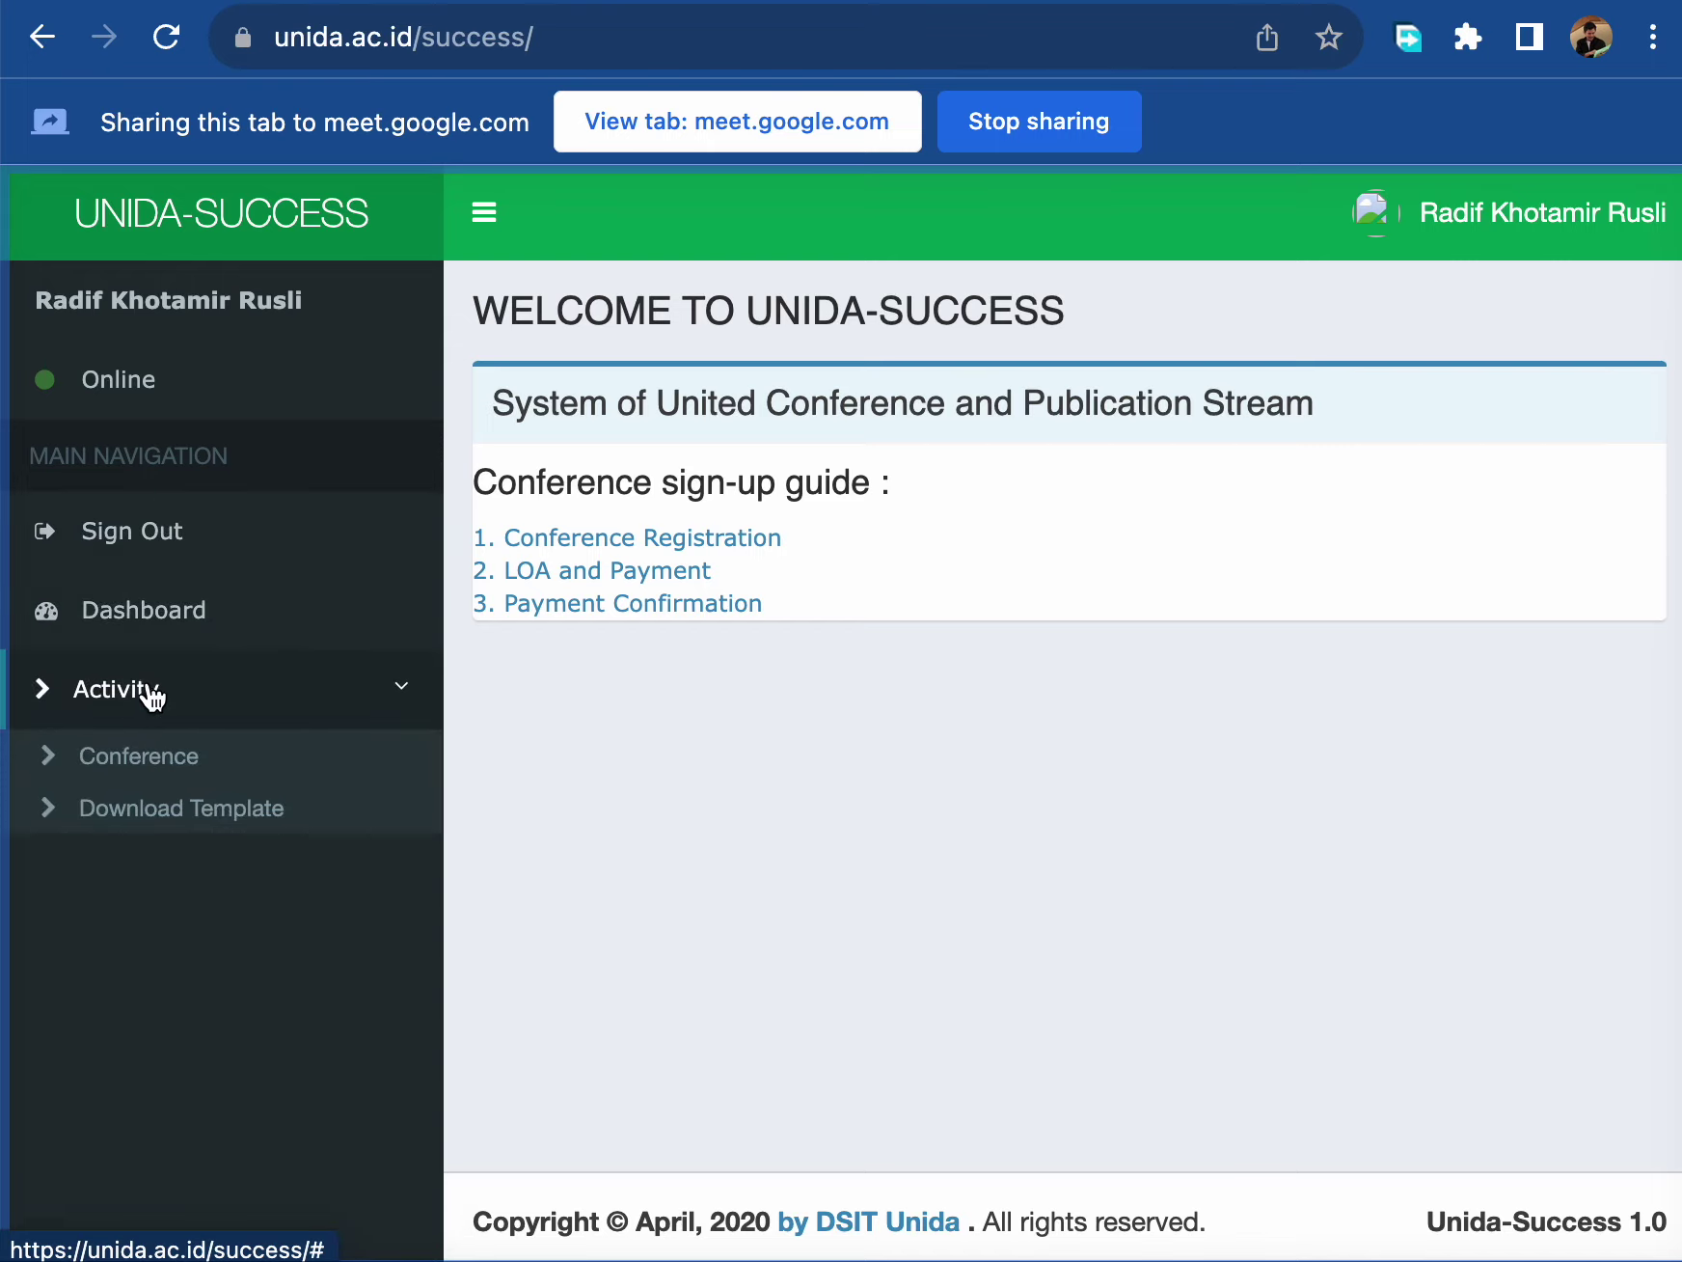
{"action": "left_click", "coordinate": [145, 769]}
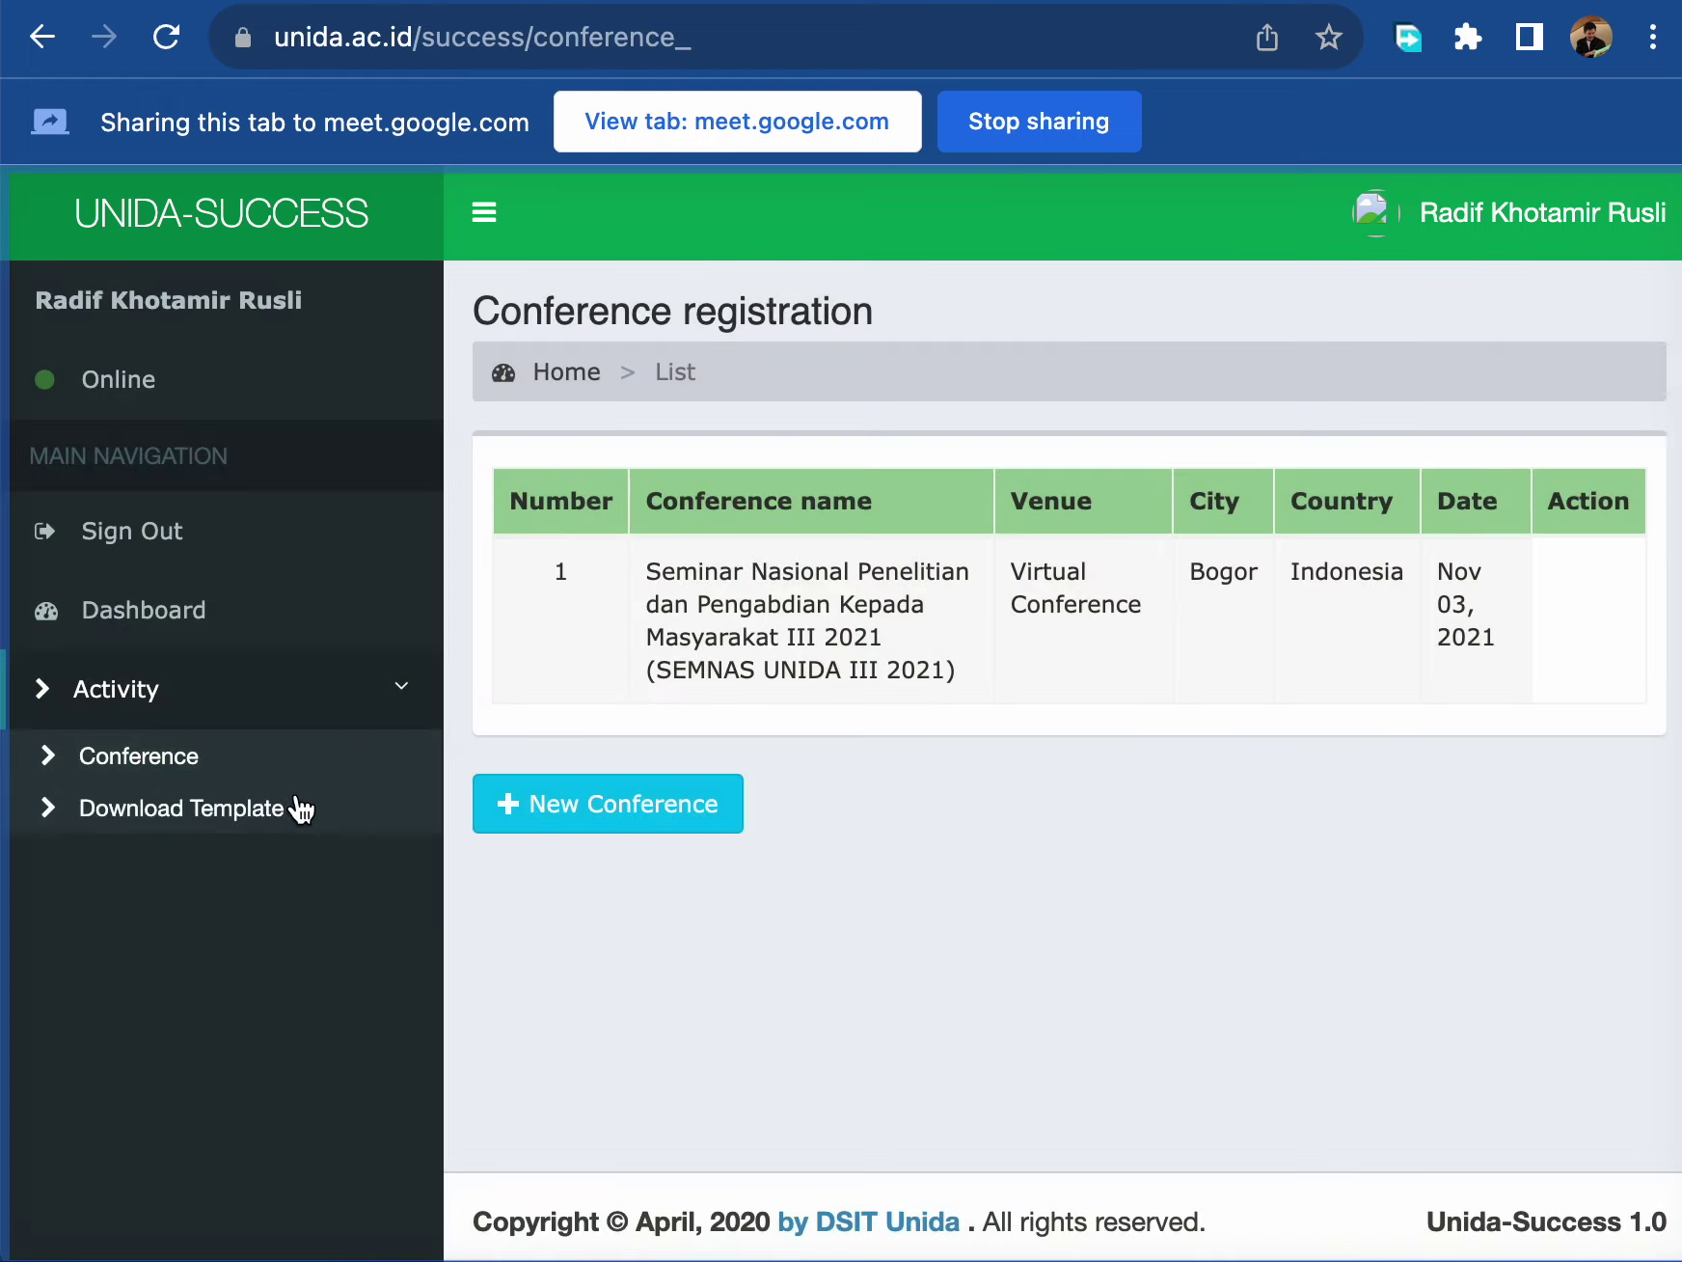
{"action": "left_click", "coordinate": [569, 819]}
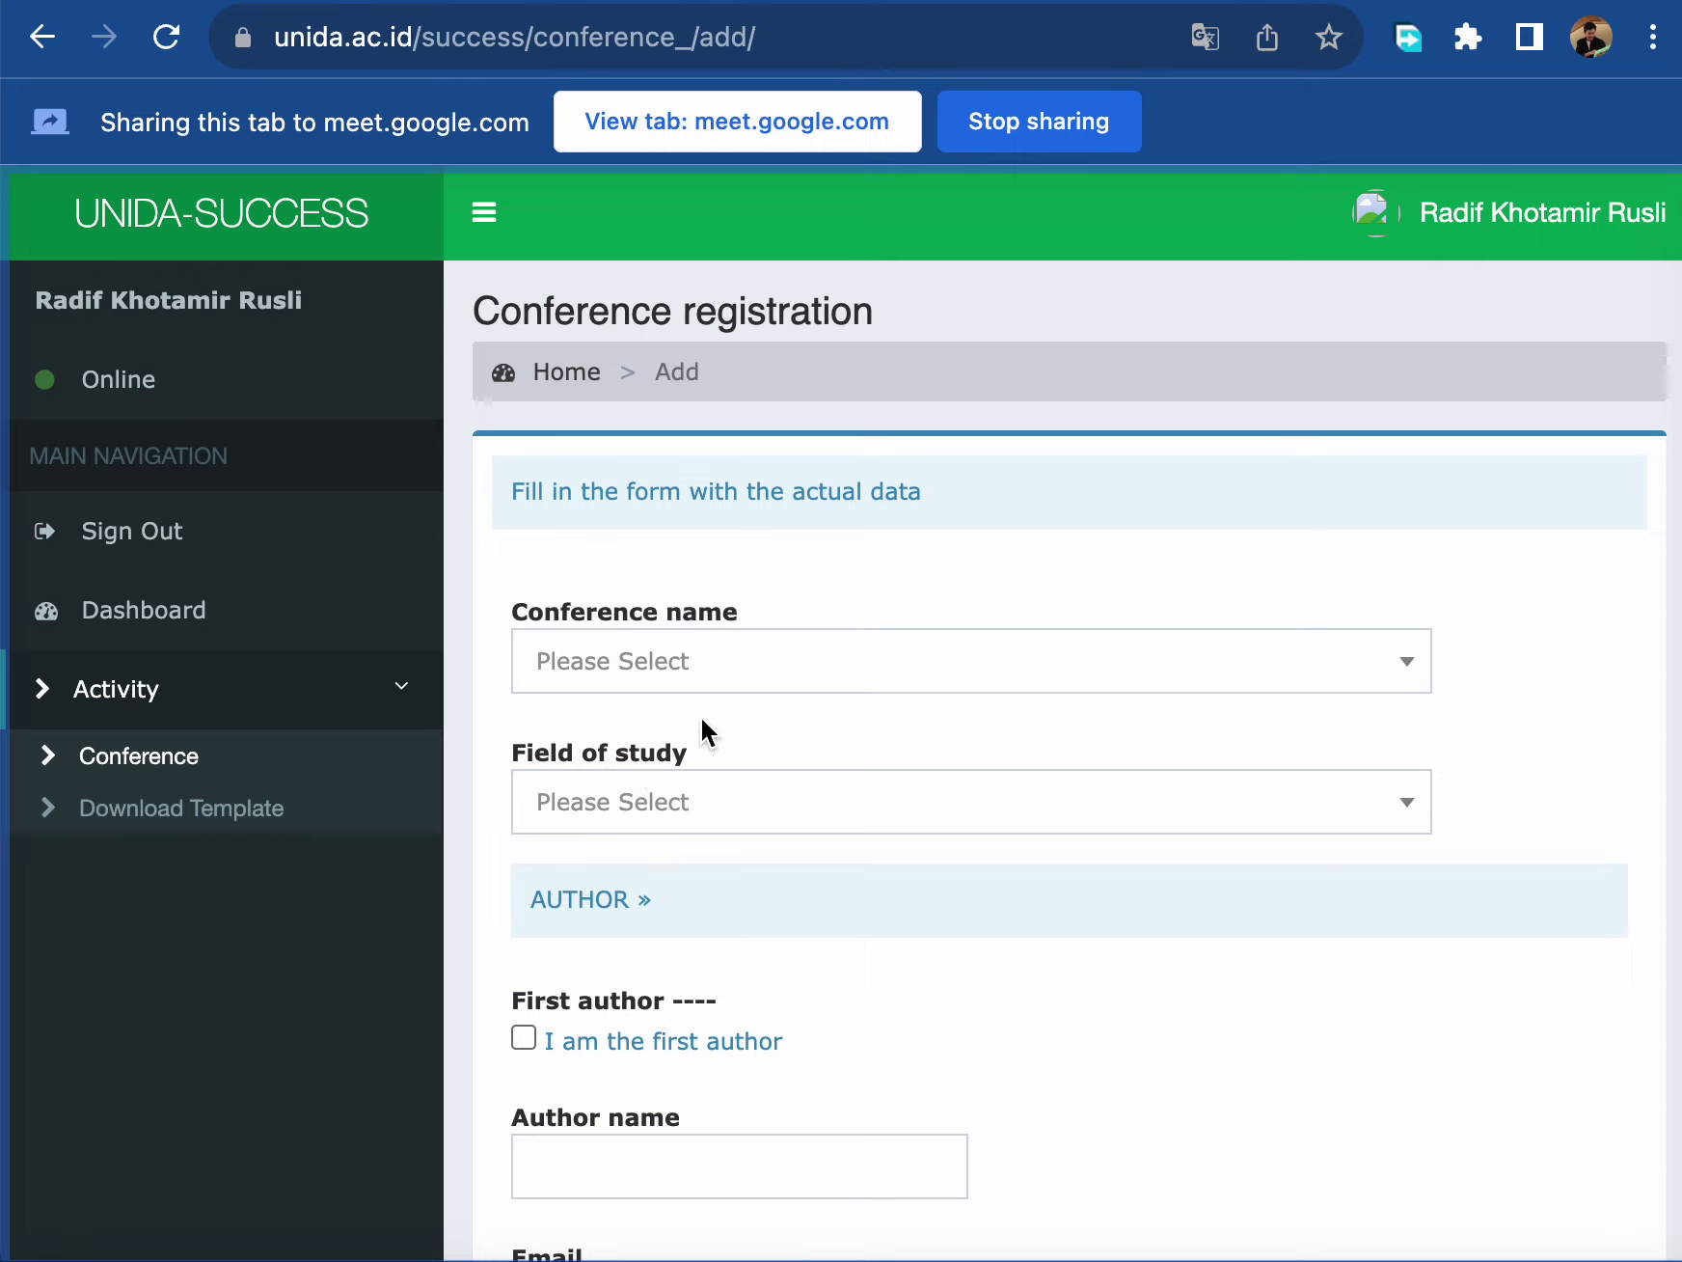
- Set the conference name to 7th Djuanda International Conference 2023 and the field of study to Quality Of Education
{"action": "left_click", "coordinate": [771, 666]}
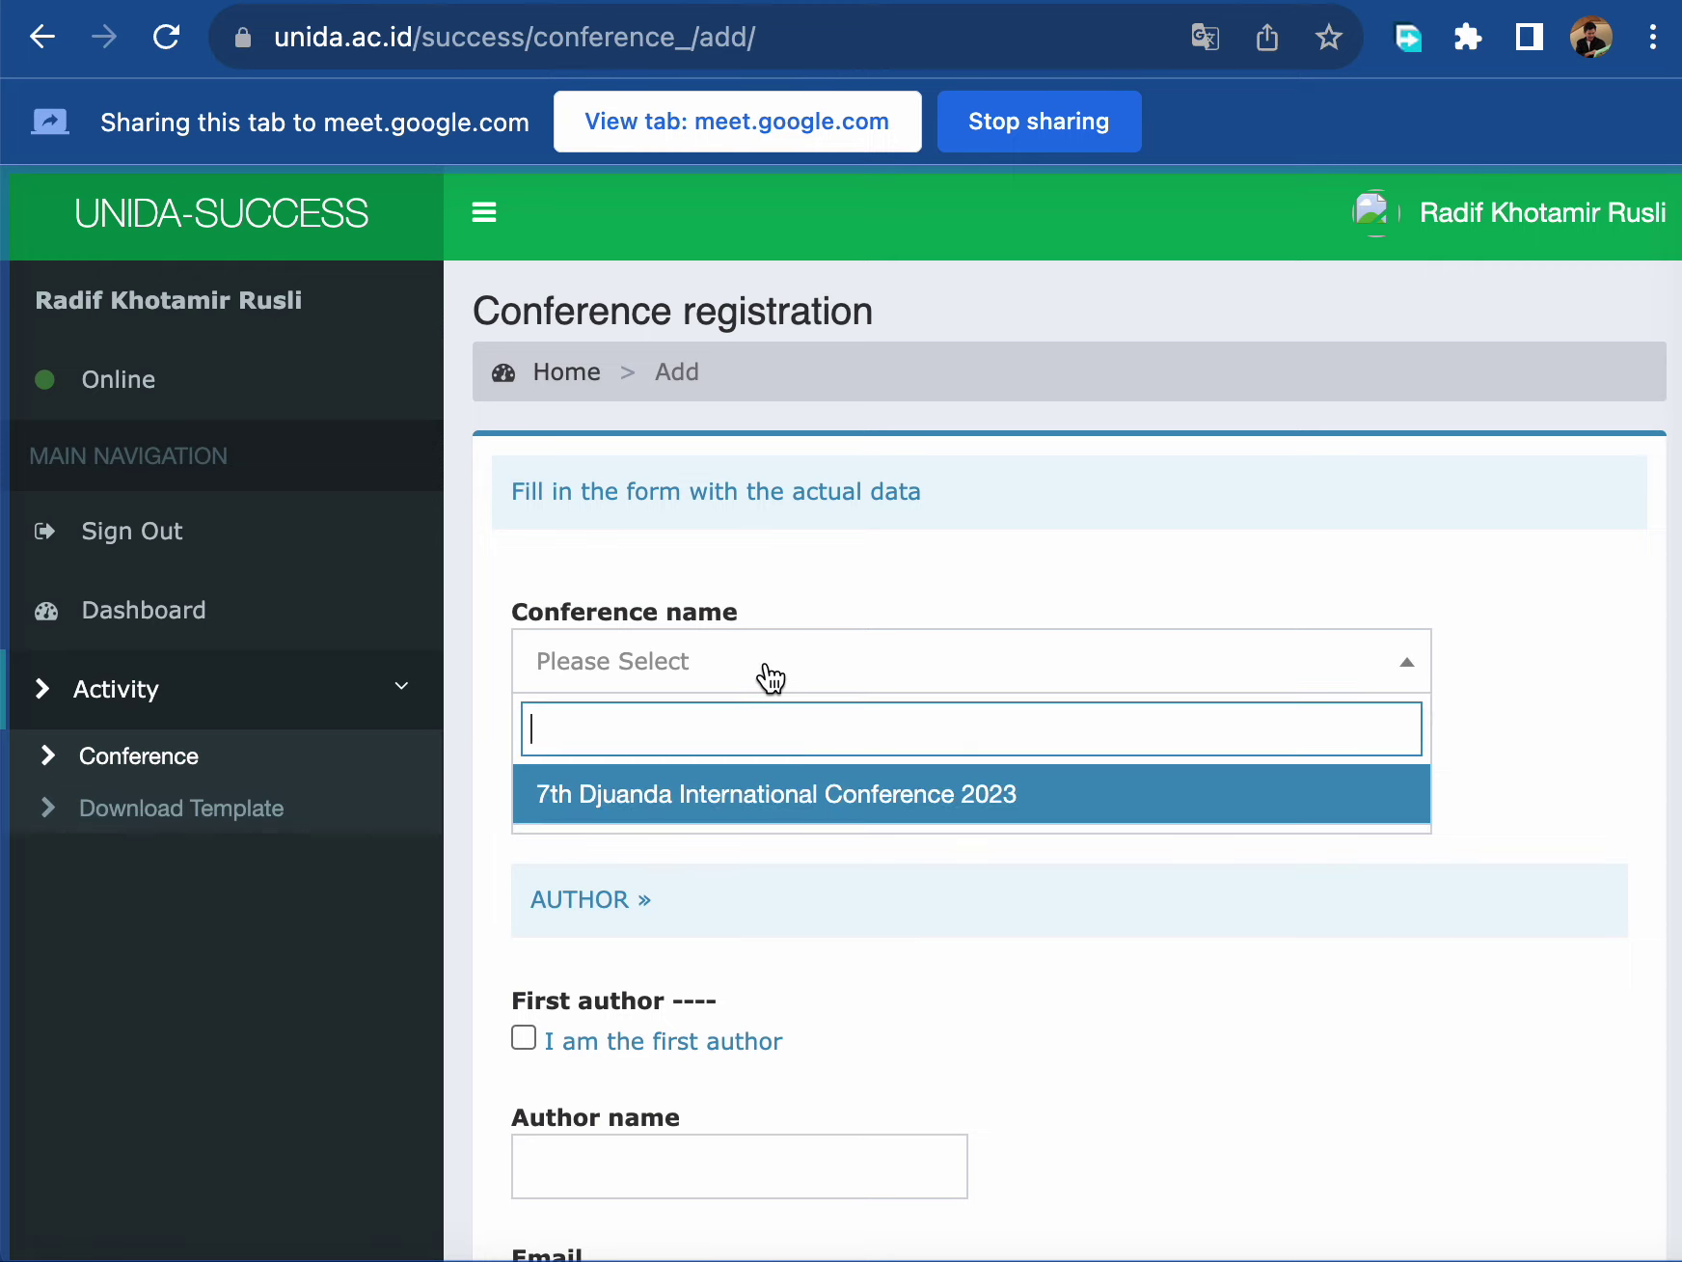
{"action": "left_click", "coordinate": [796, 825]}
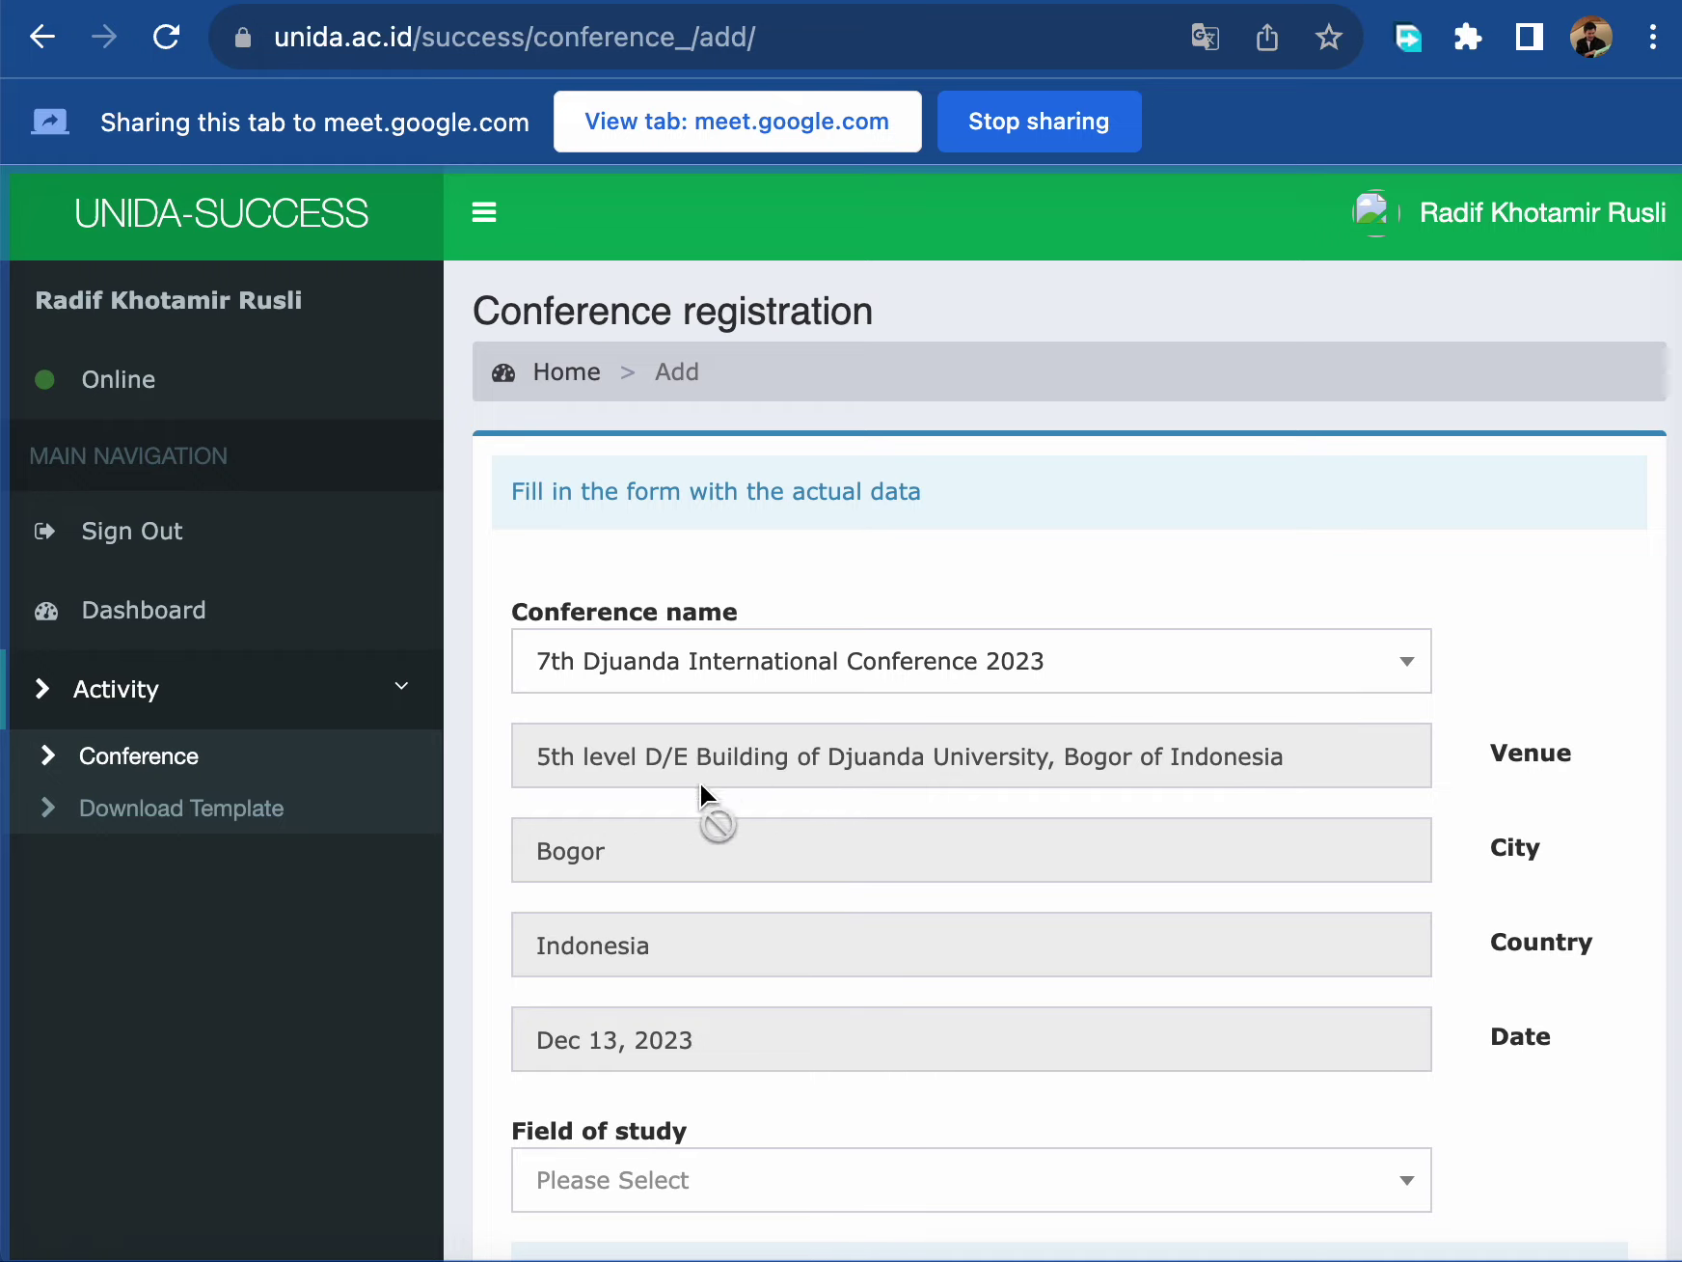
{"action": "scroll", "coordinate": [1099, 545], "scroll_direction": "down", "scroll_amount": 5}
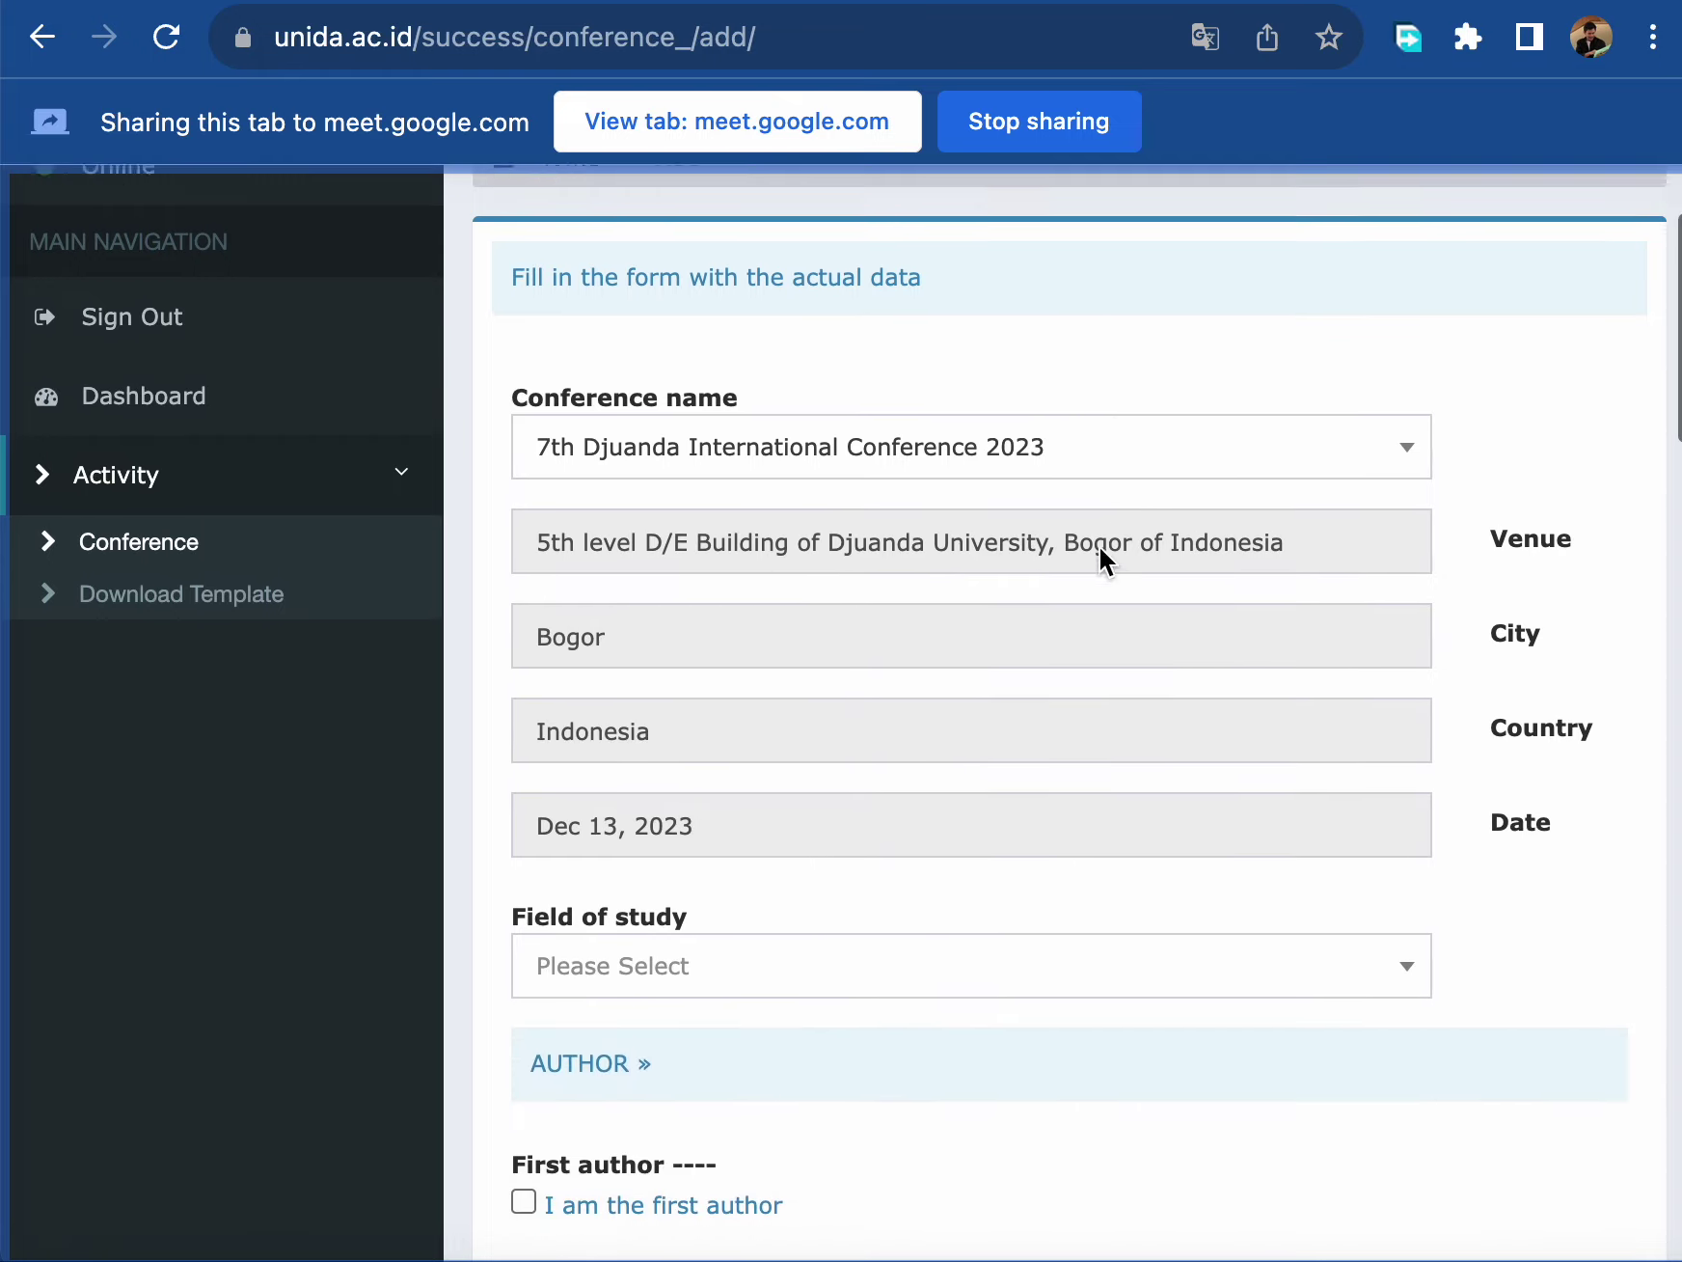
{"action": "left_click", "coordinate": [1231, 725]}
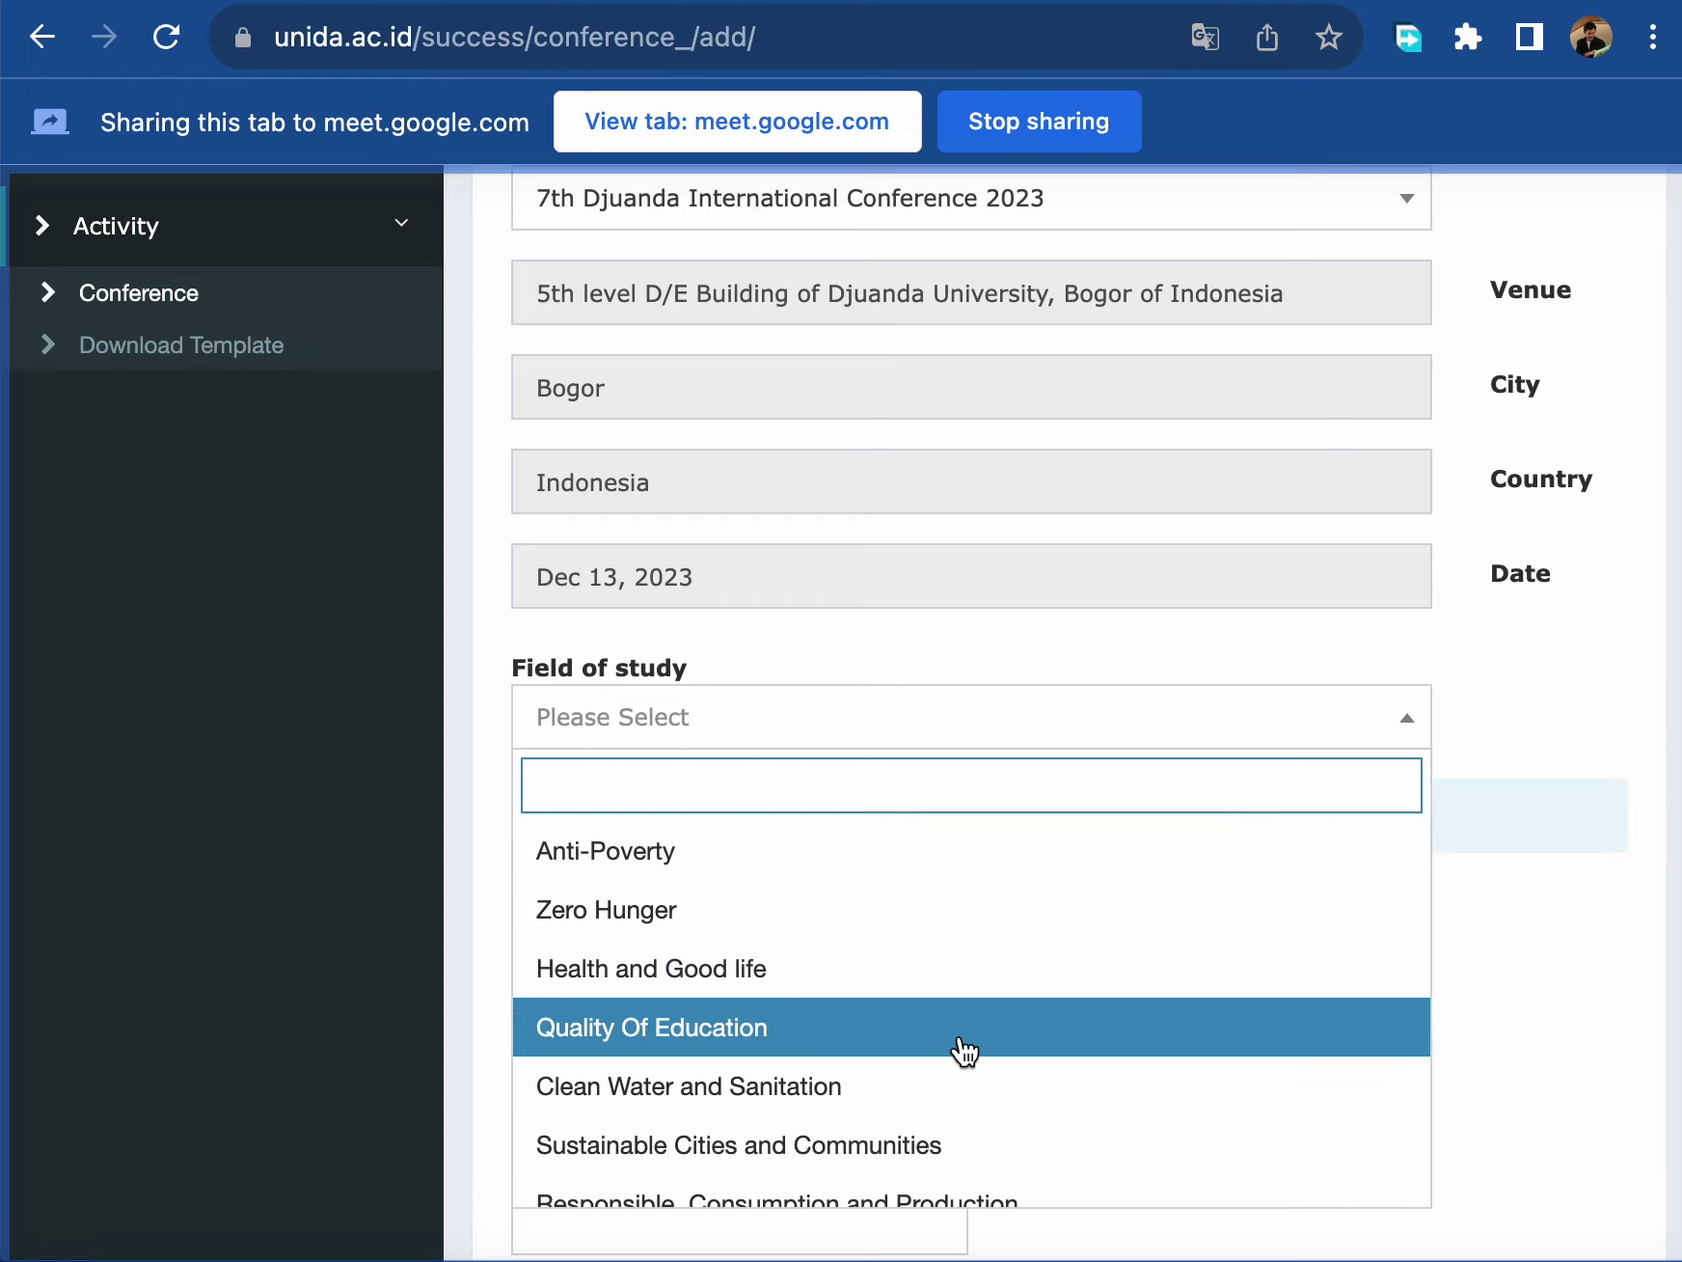
{"action": "left_click", "coordinate": [966, 1050]}
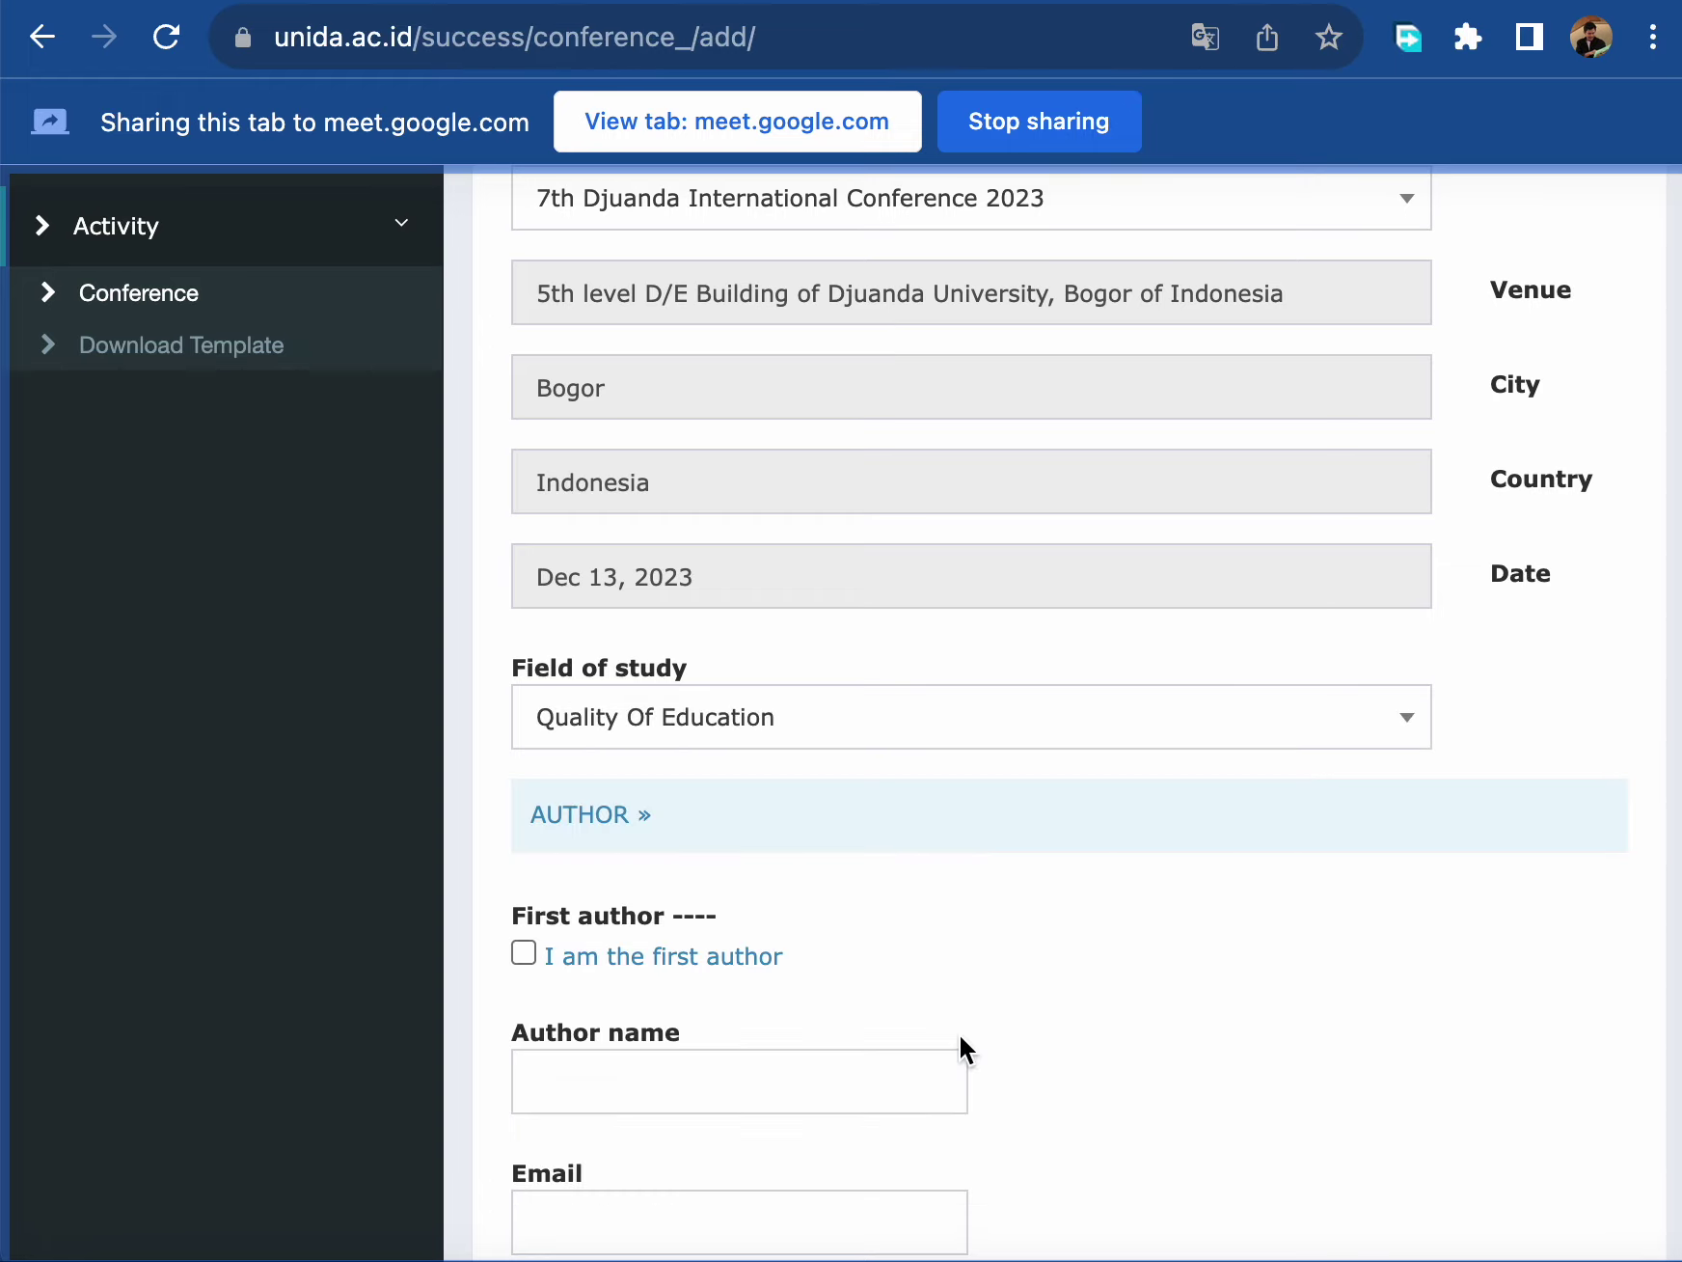
- Mark the registrant as the first author and clear the author name field
{"action": "scroll", "coordinate": [1088, 1004], "scroll_direction": "down", "scroll_amount": 4}
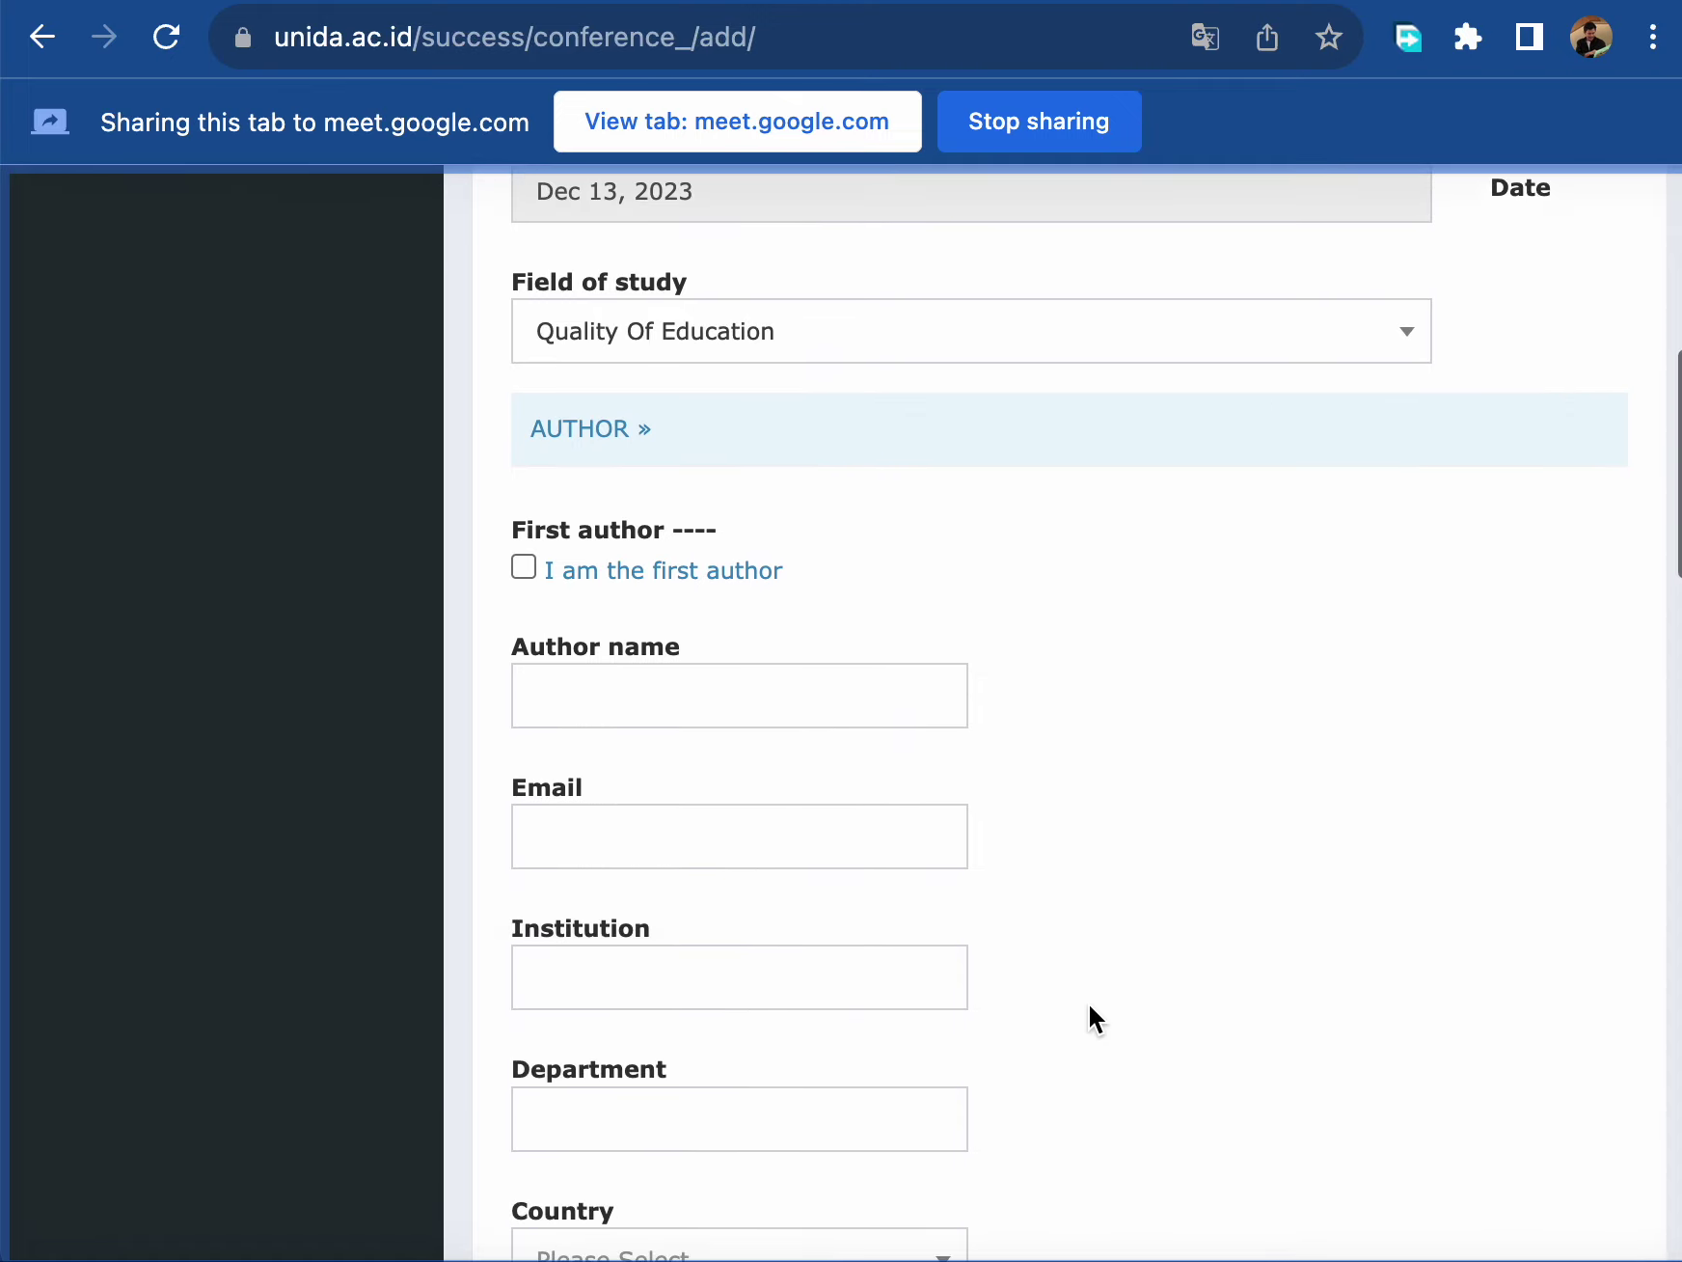
{"action": "left_click", "coordinate": [524, 569]}
{"action": "left_click_drag", "start_coordinate": [546, 696], "coordinate": [867, 695]}
{"action": "key", "text": "BackSpace"}
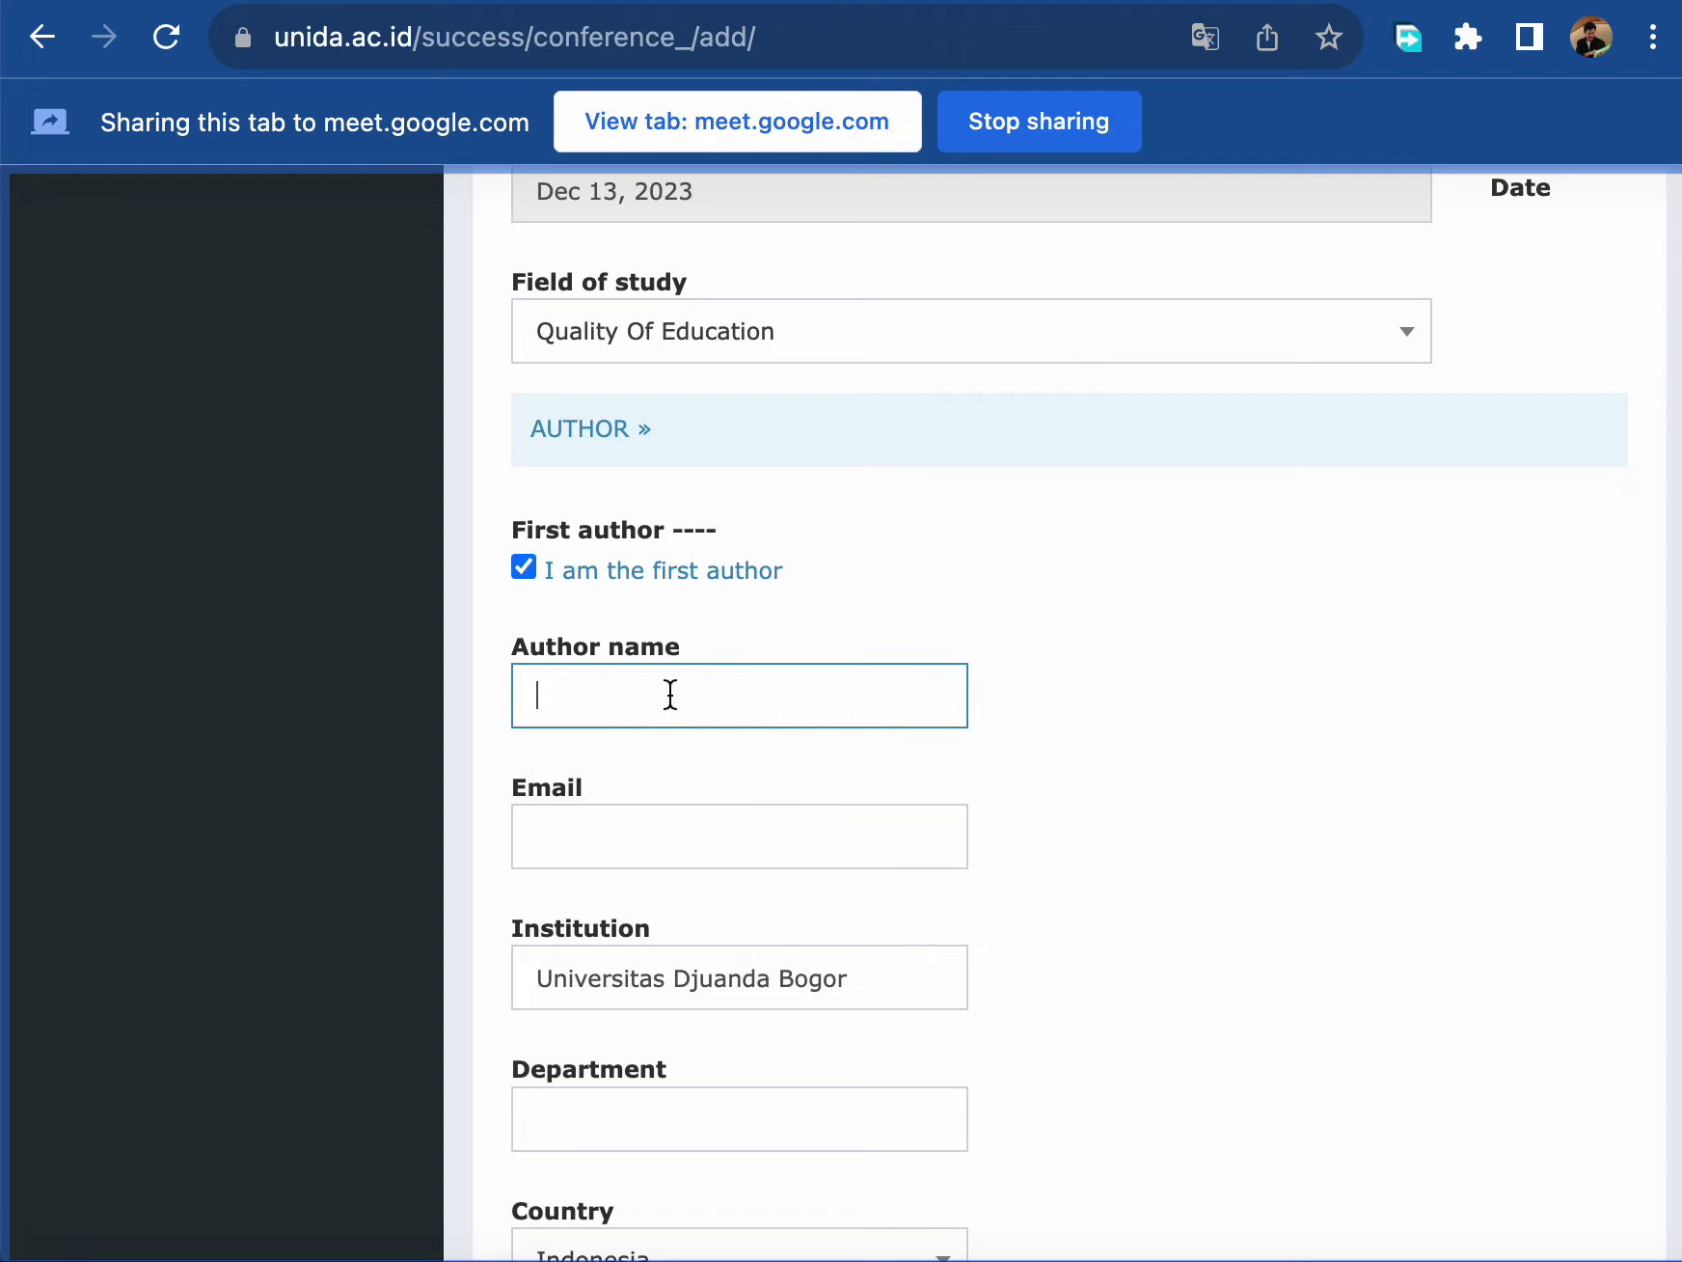
{"action": "left_click", "coordinate": [1074, 673]}
{"action": "left_click", "coordinate": [791, 820]}
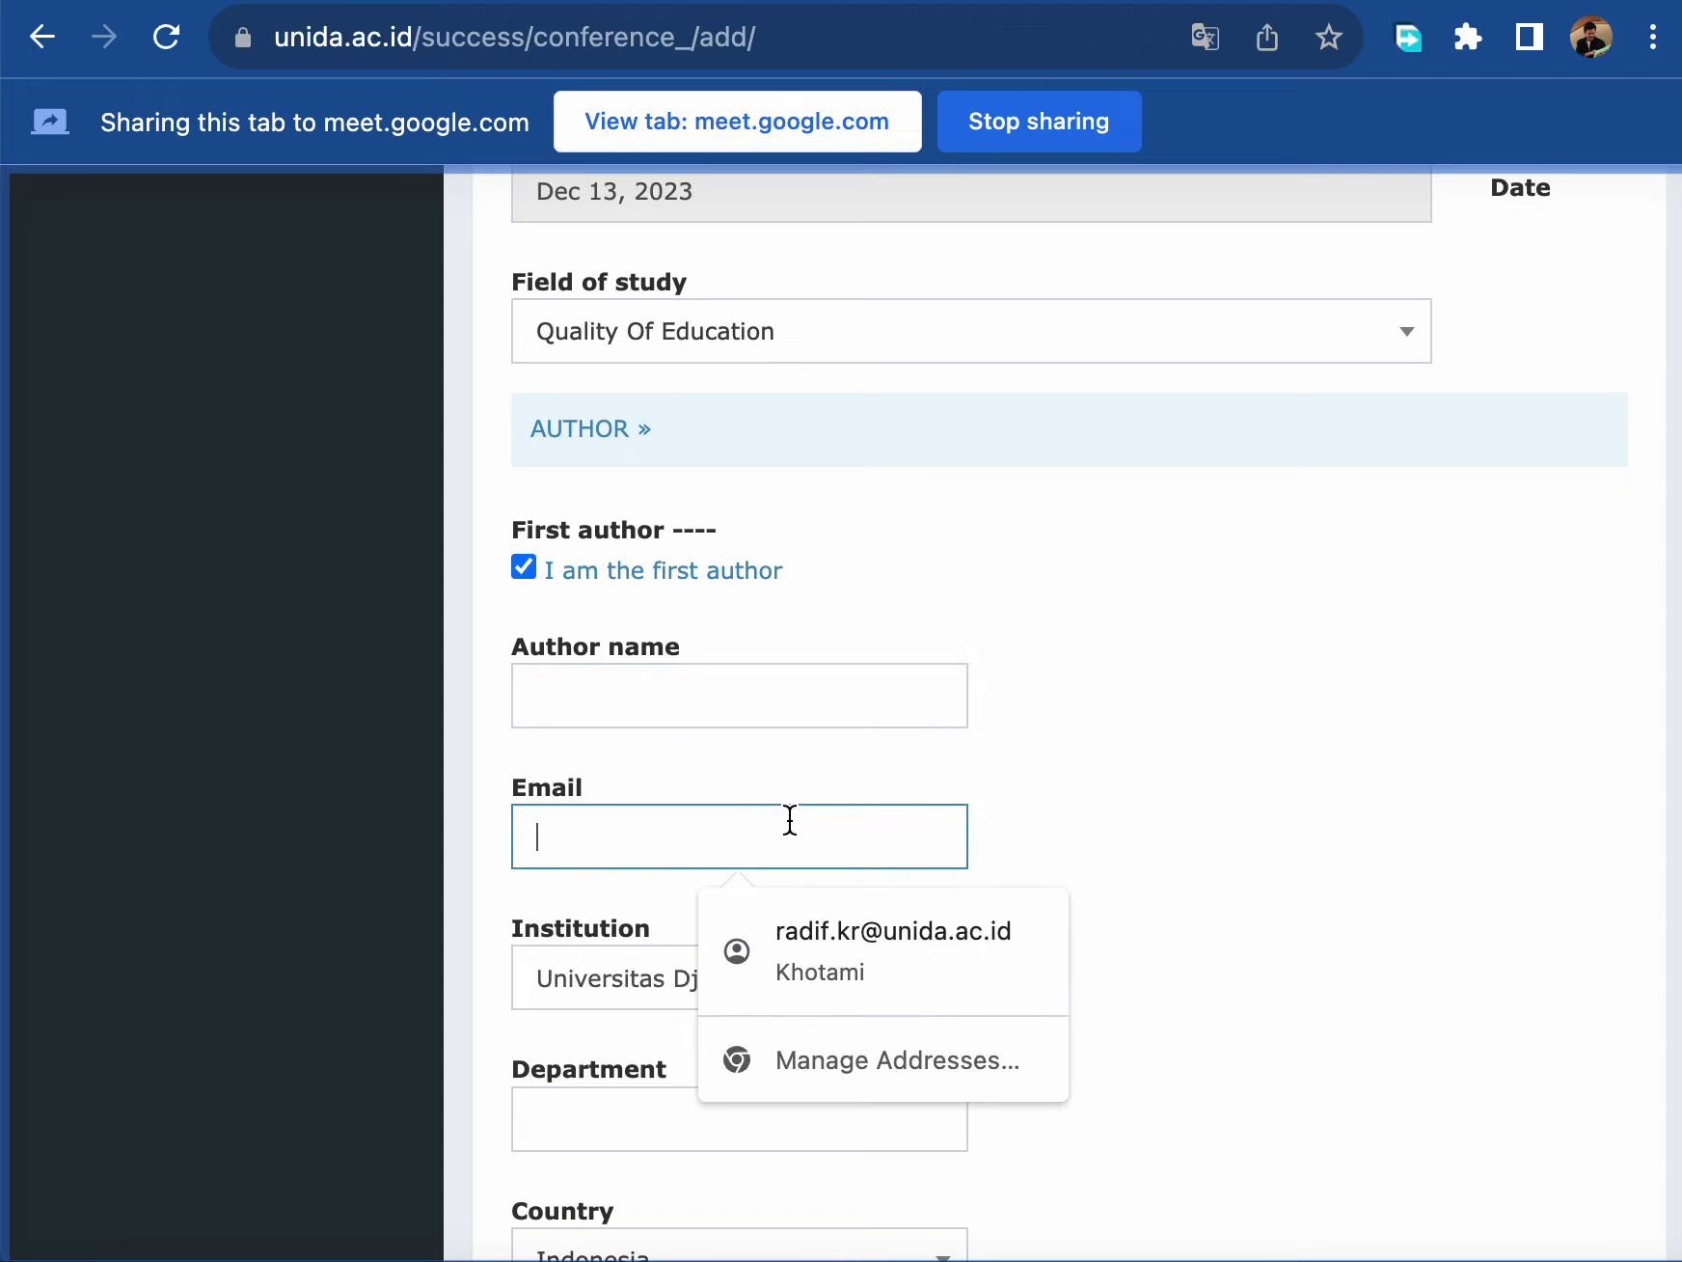
{"action": "left_click", "coordinate": [1205, 802]}
- Enter "tiga kalimat" as the background of the article's abstract
{"action": "scroll", "coordinate": [1205, 803], "scroll_direction": "down", "scroll_amount": 3}
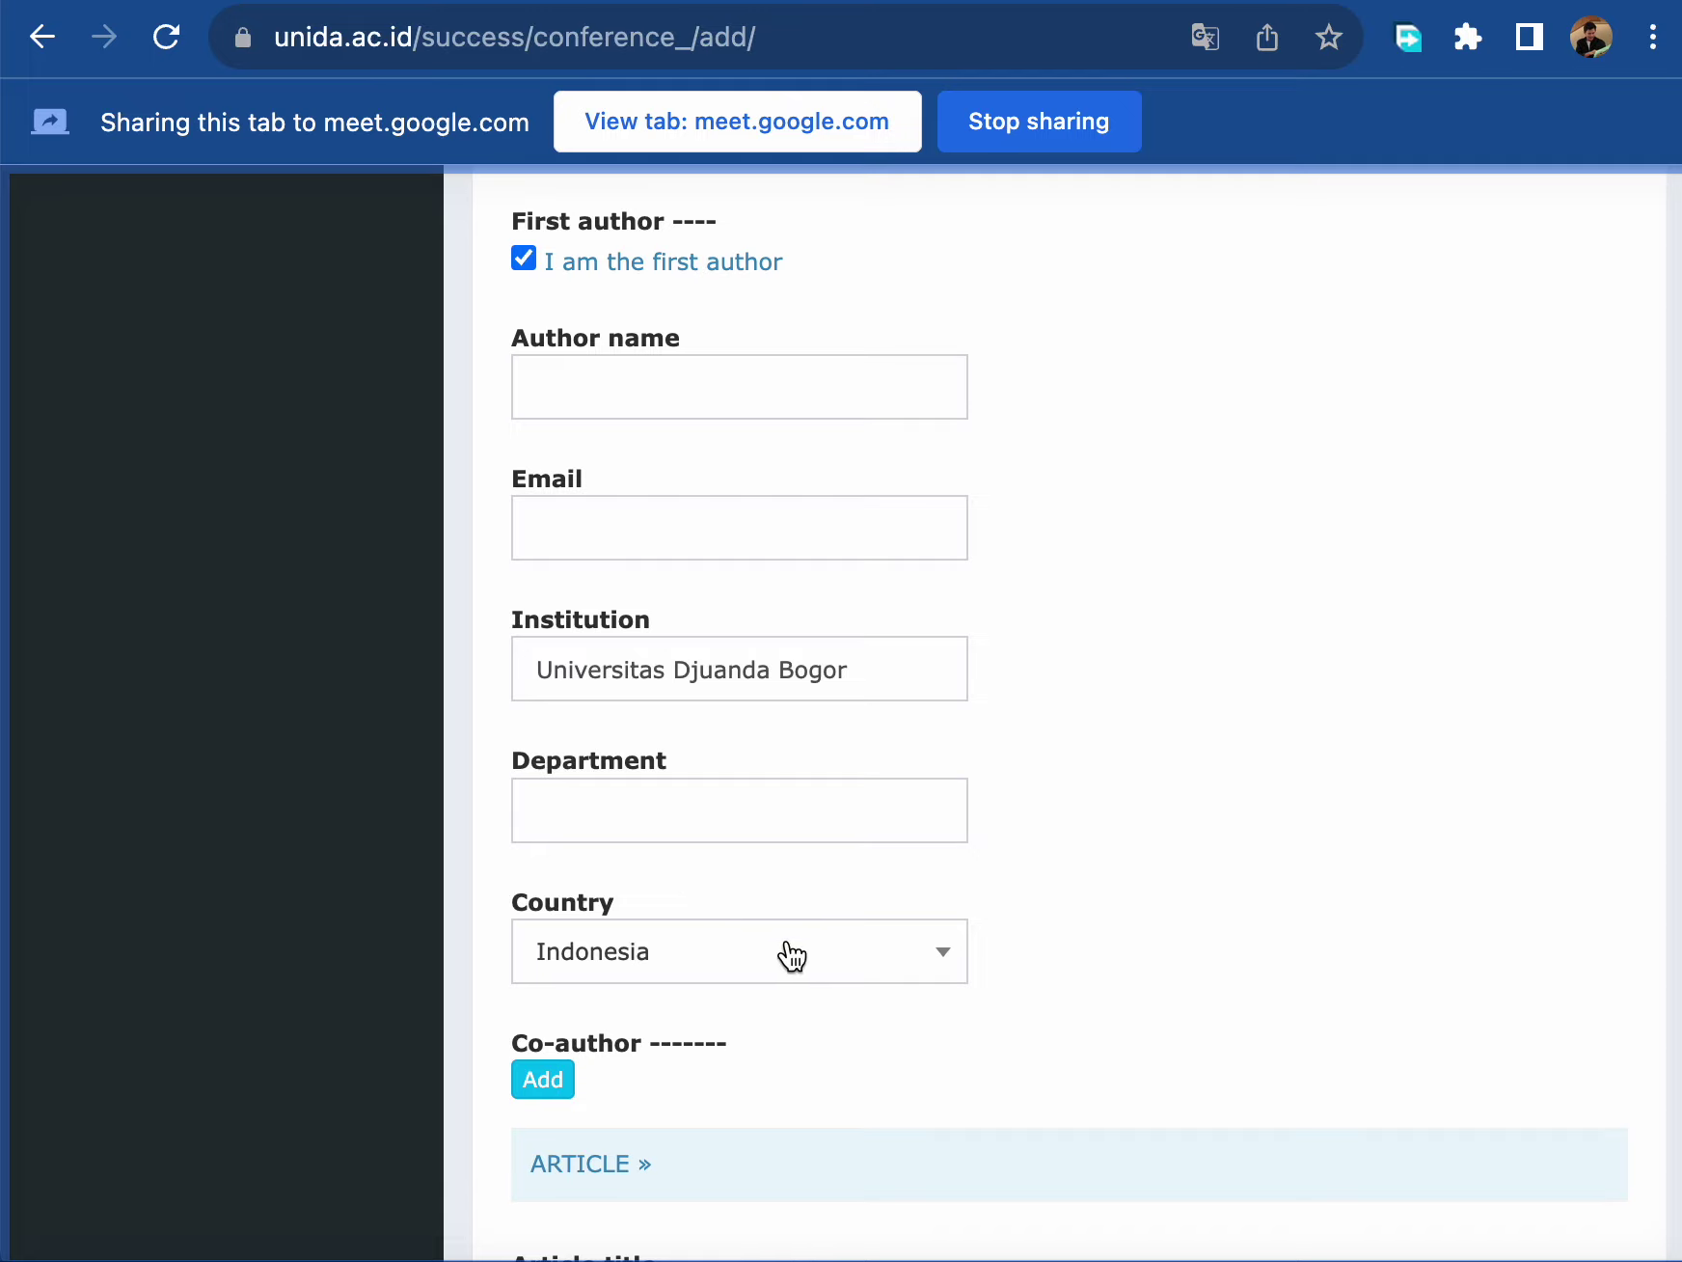
{"action": "scroll", "coordinate": [1183, 820], "scroll_direction": "down", "scroll_amount": 7}
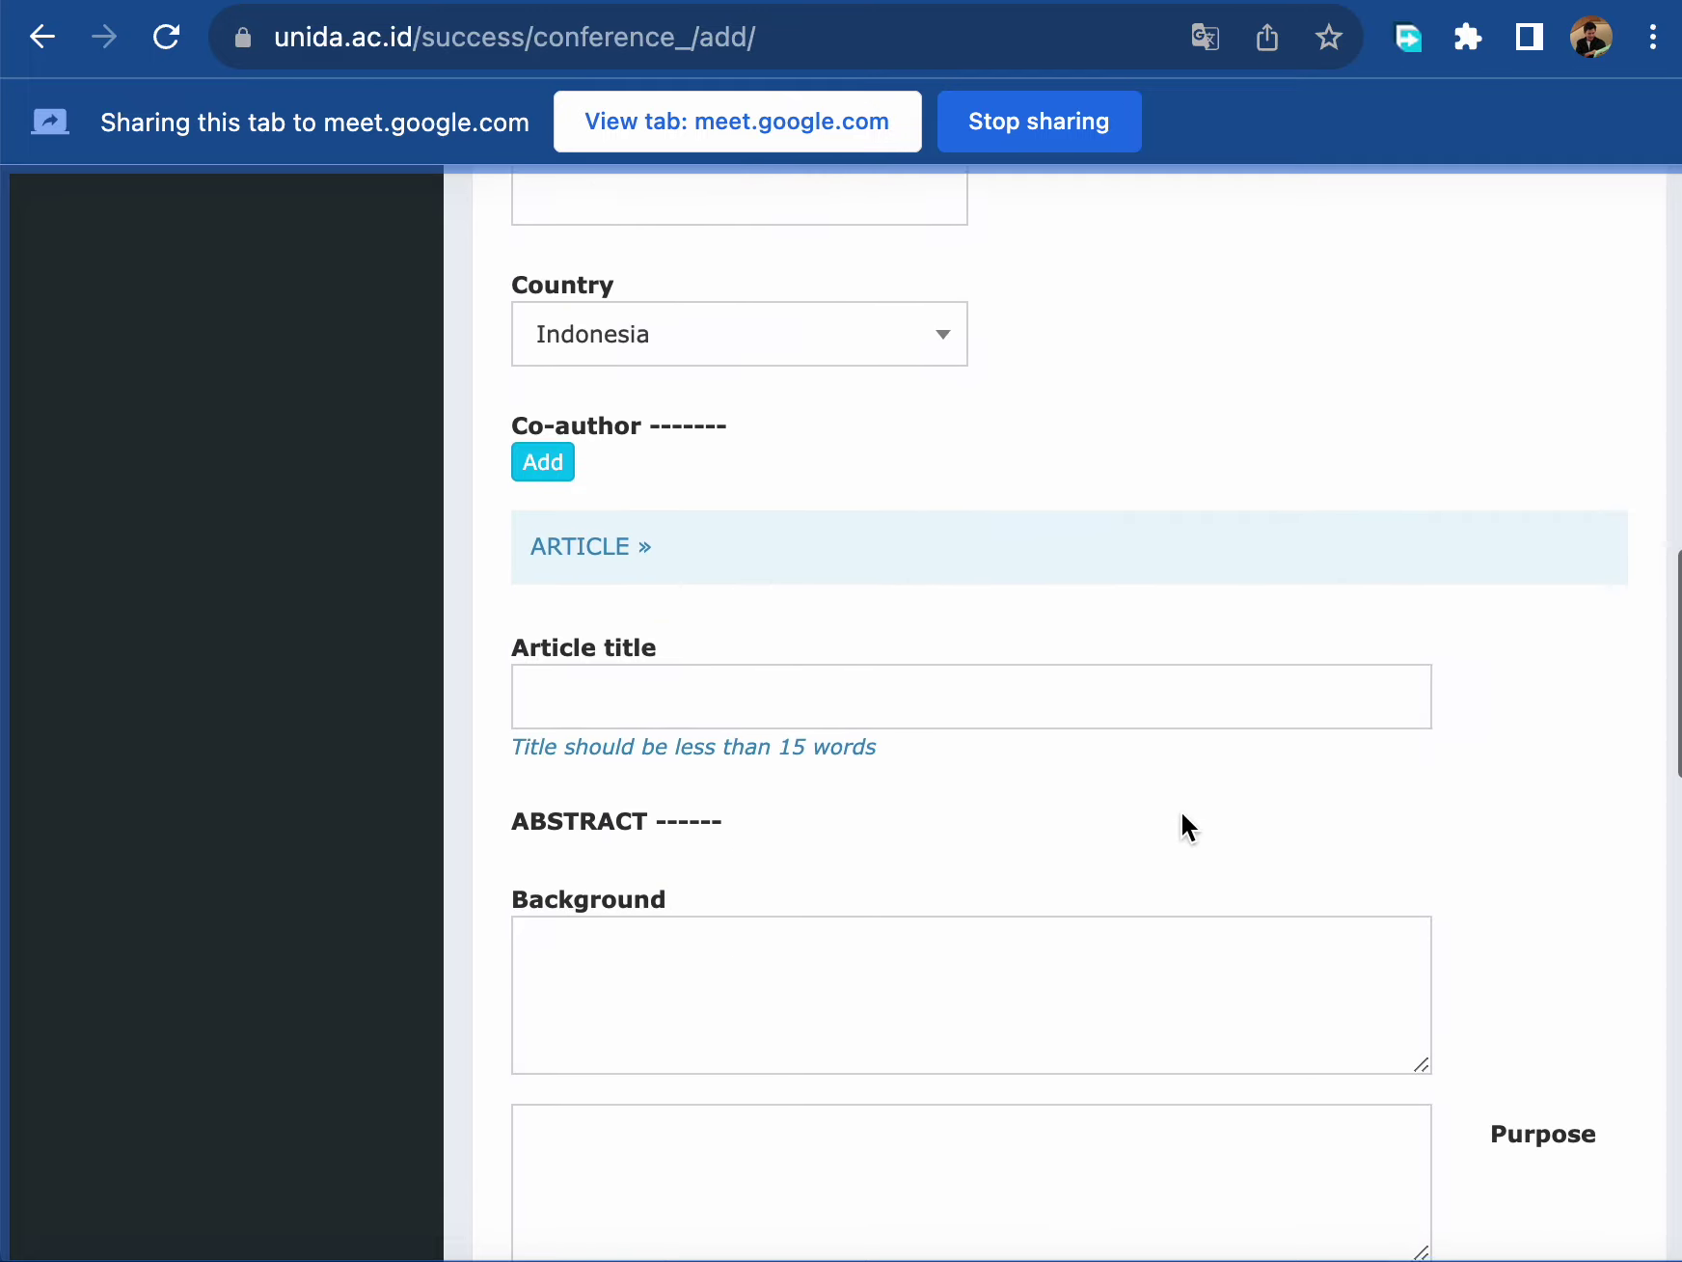
{"action": "left_click", "coordinate": [590, 613]}
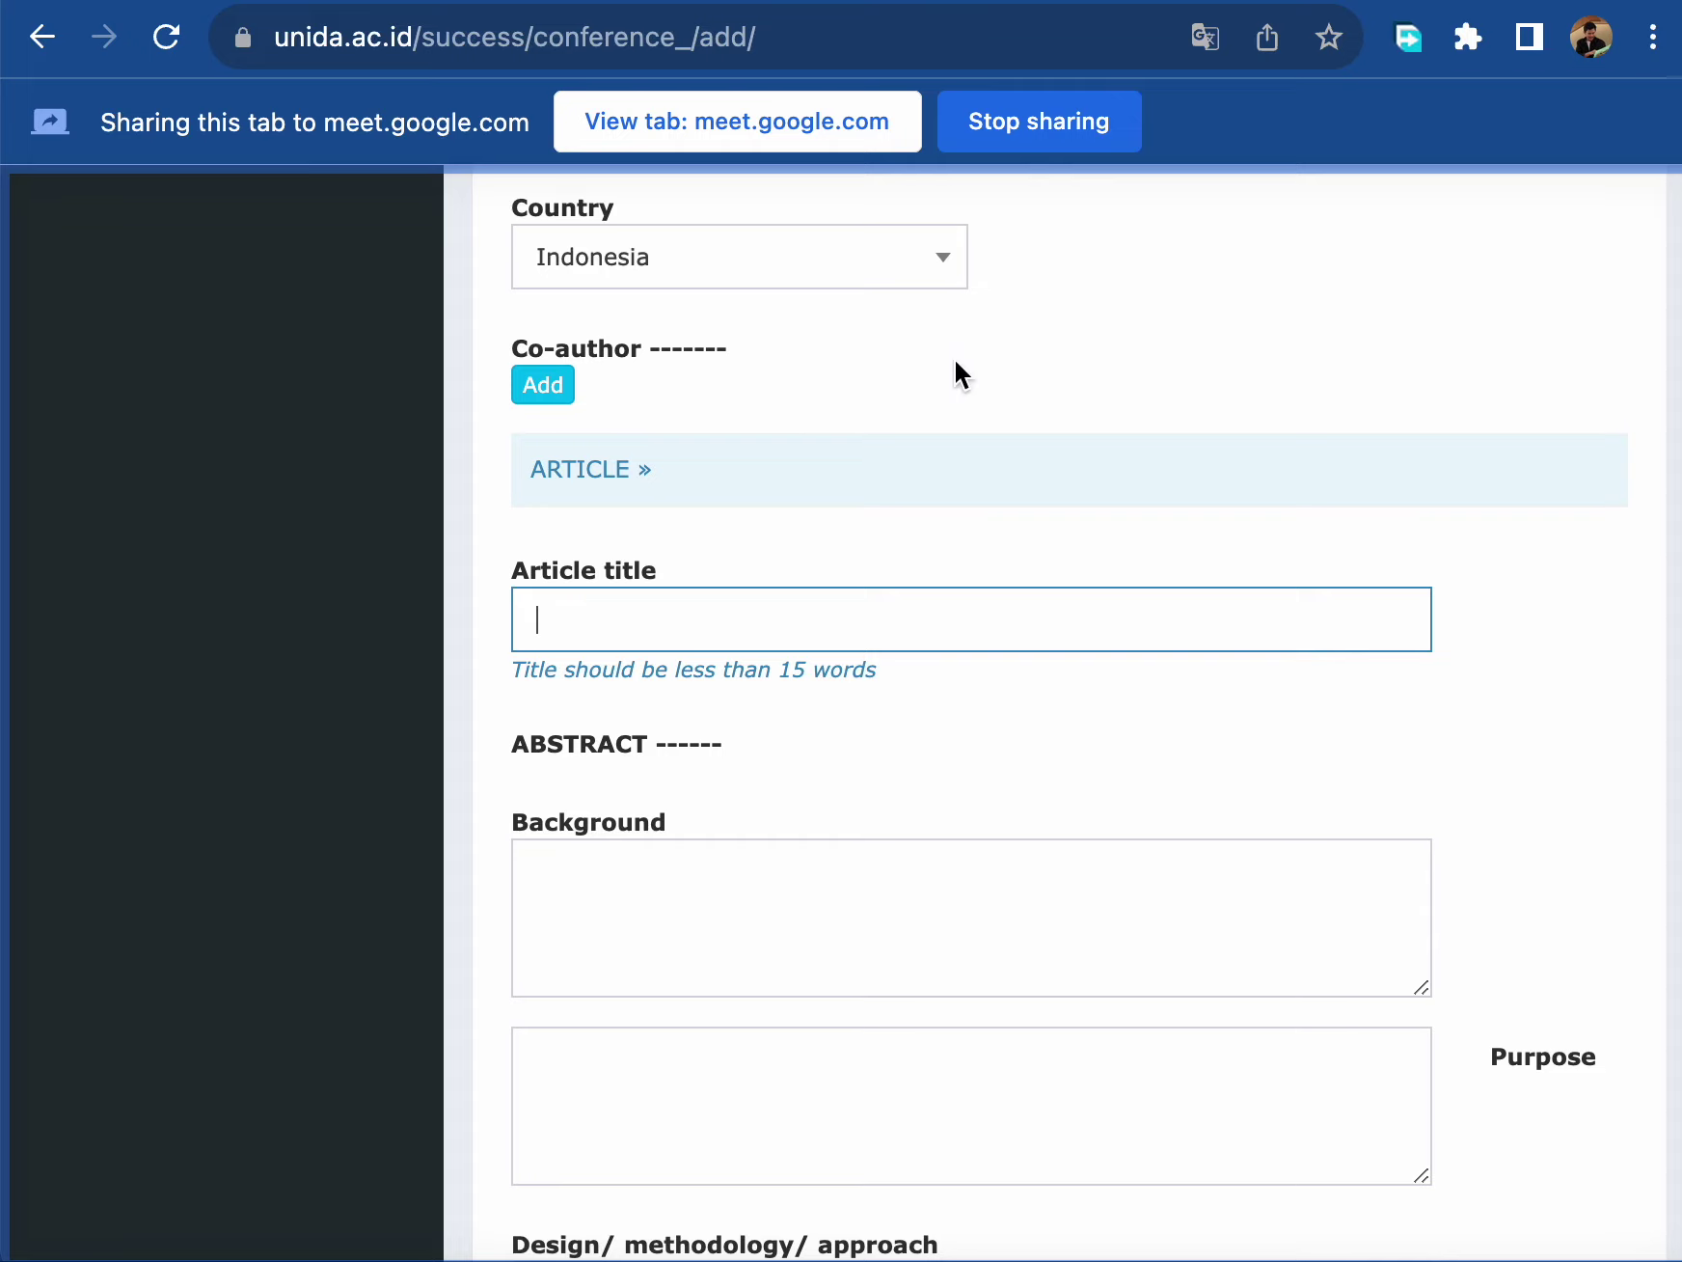
{"action": "left_click", "coordinate": [654, 881]}
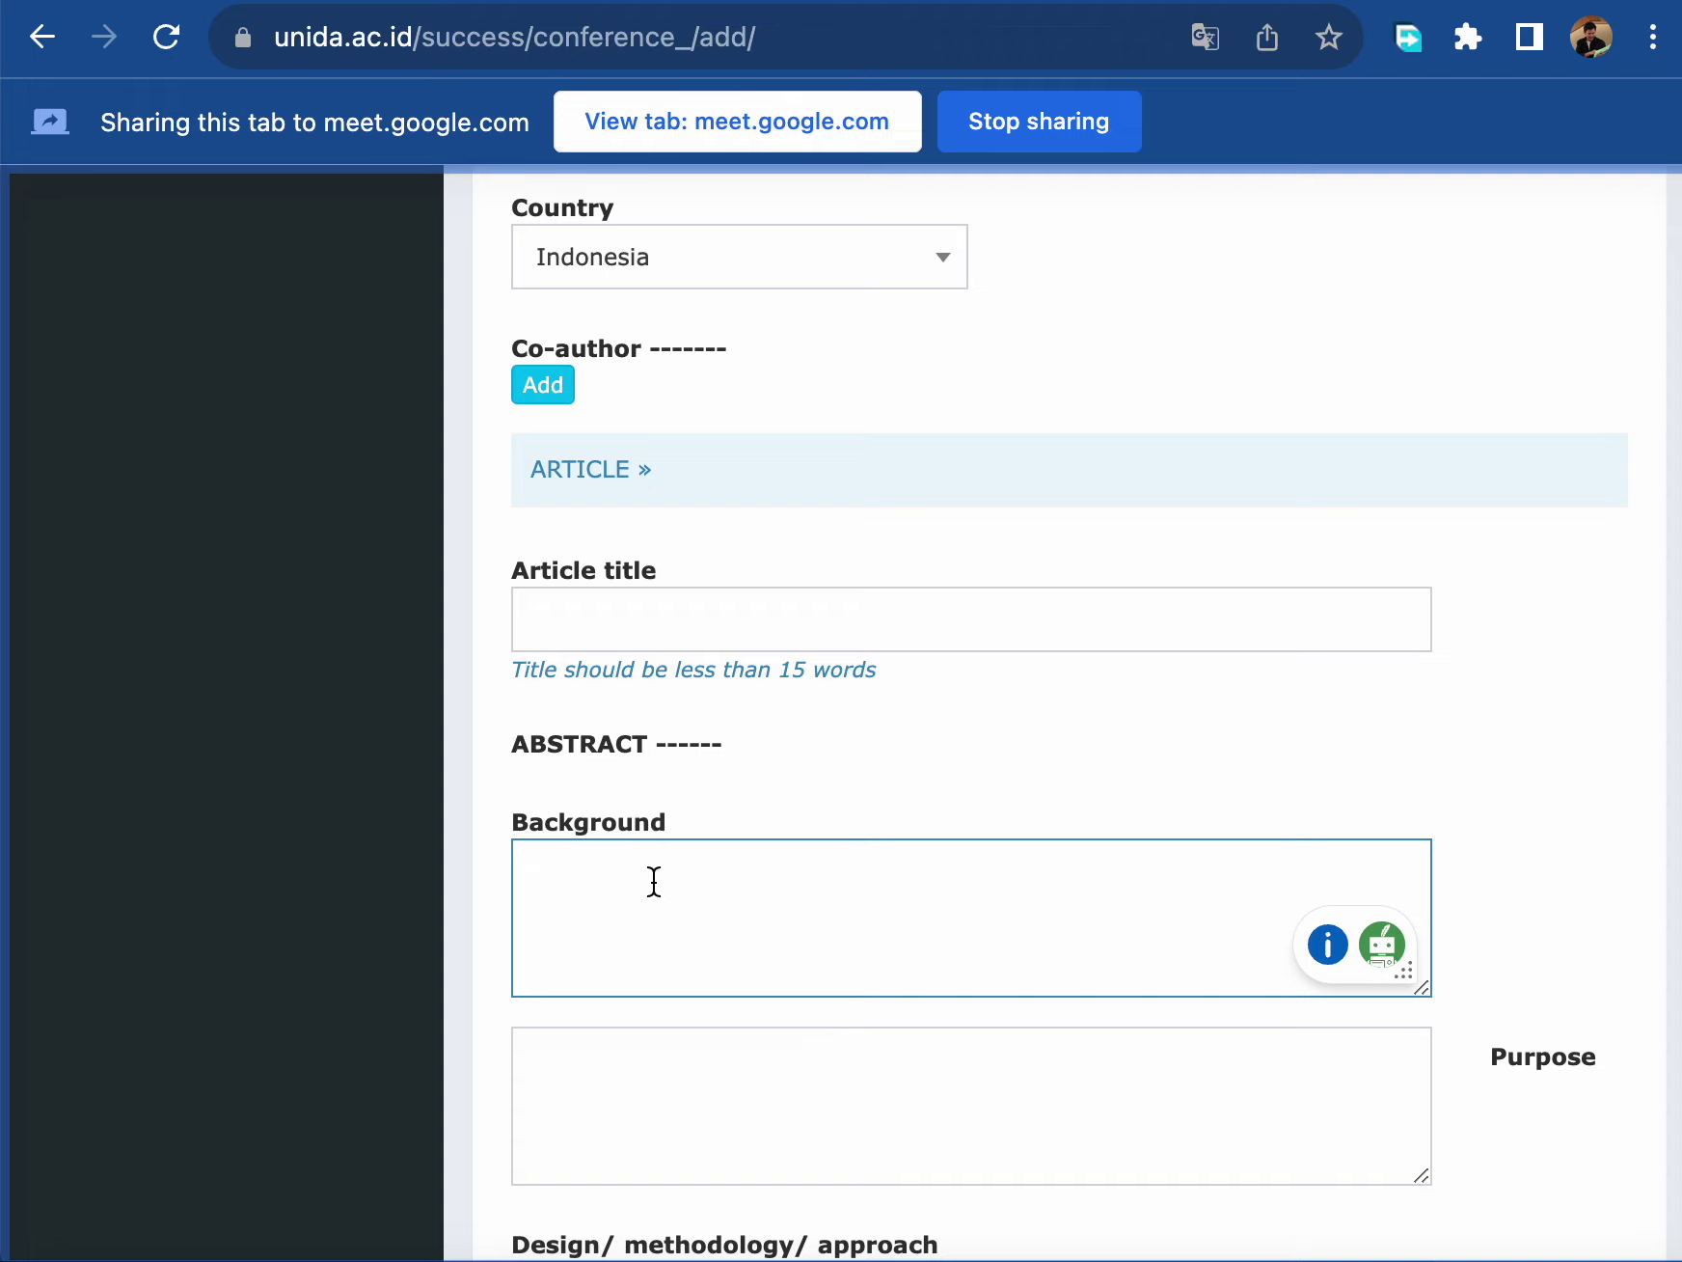
{"action": "type", "text": "tiga kalimat"}
- Enter "rumusan masalah" as the purpose in the article's abstract
{"action": "scroll", "coordinate": [926, 787], "scroll_direction": "down", "scroll_amount": 1}
{"action": "scroll", "coordinate": [926, 783], "scroll_direction": "down", "scroll_amount": 3}
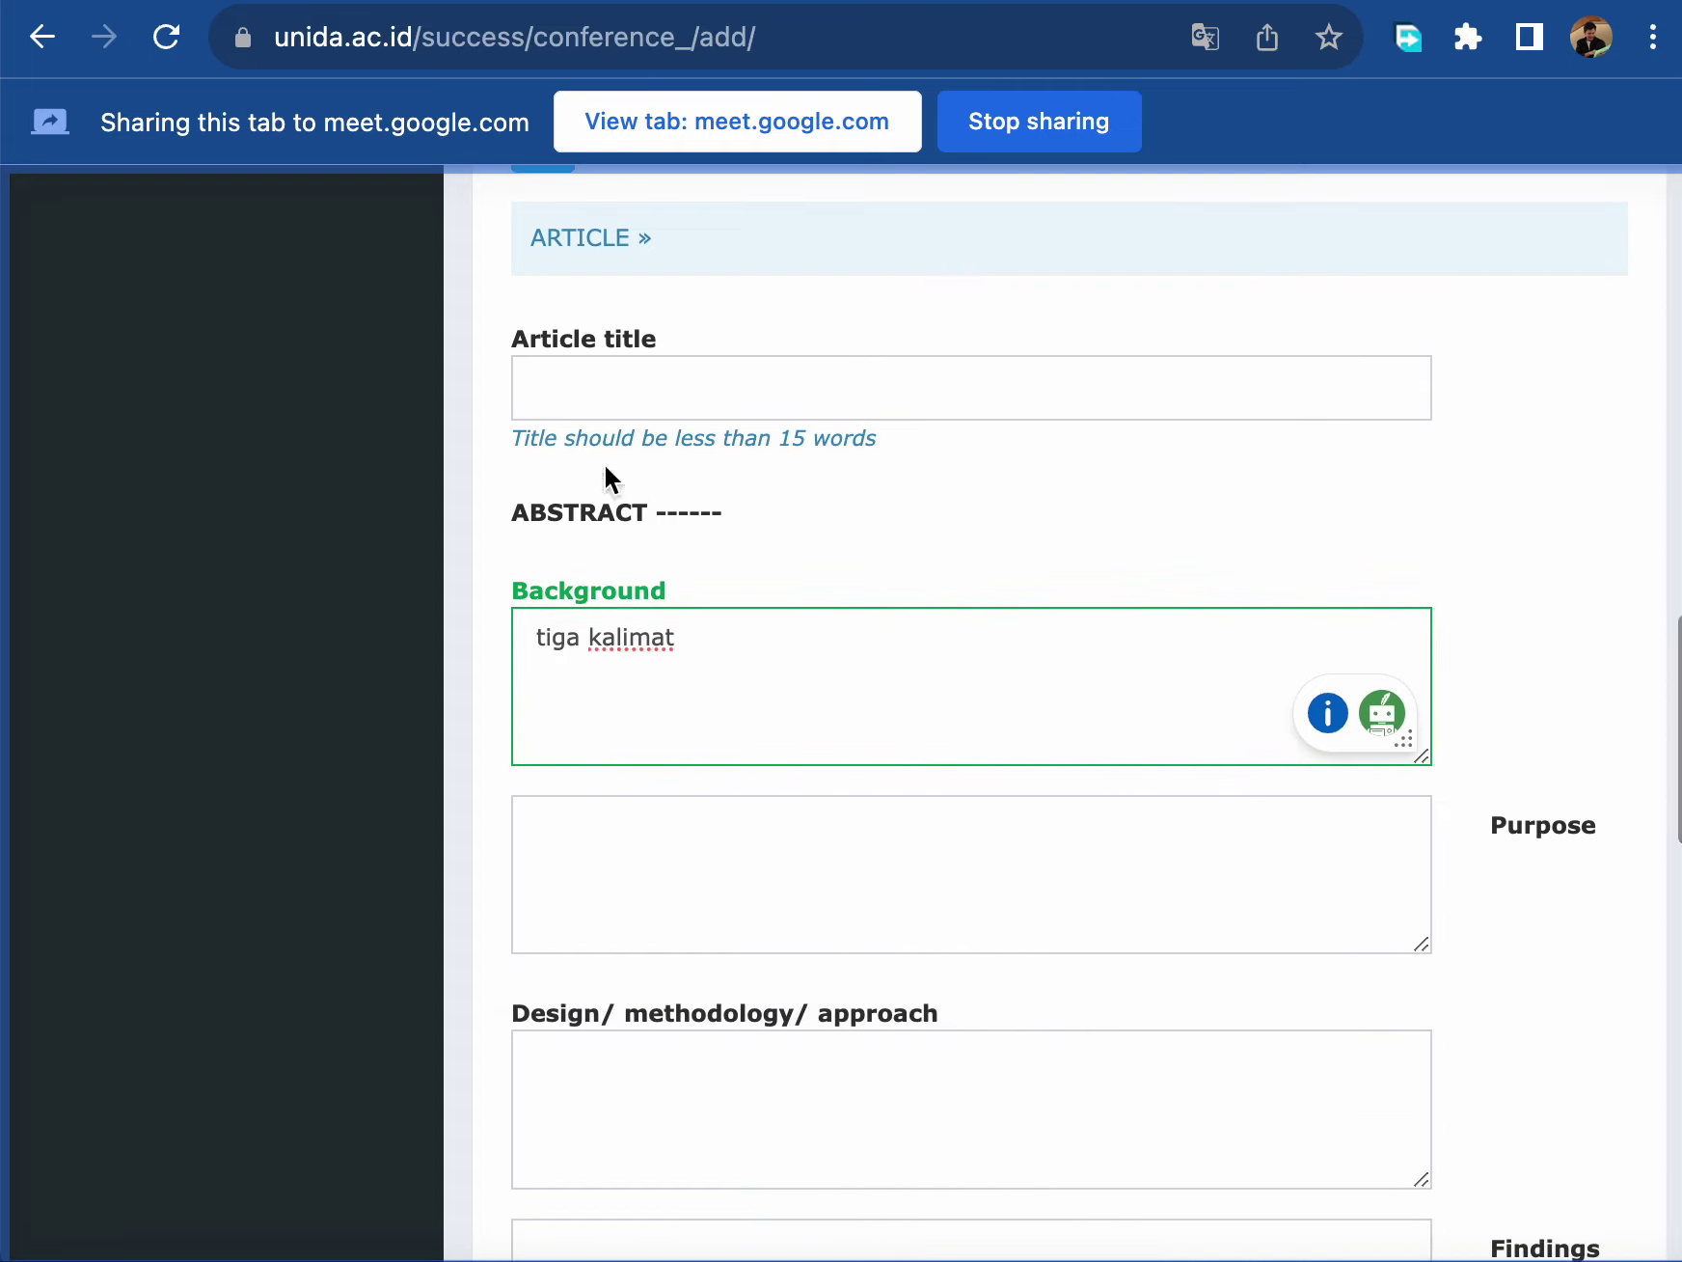
{"action": "left_click", "coordinate": [621, 831]}
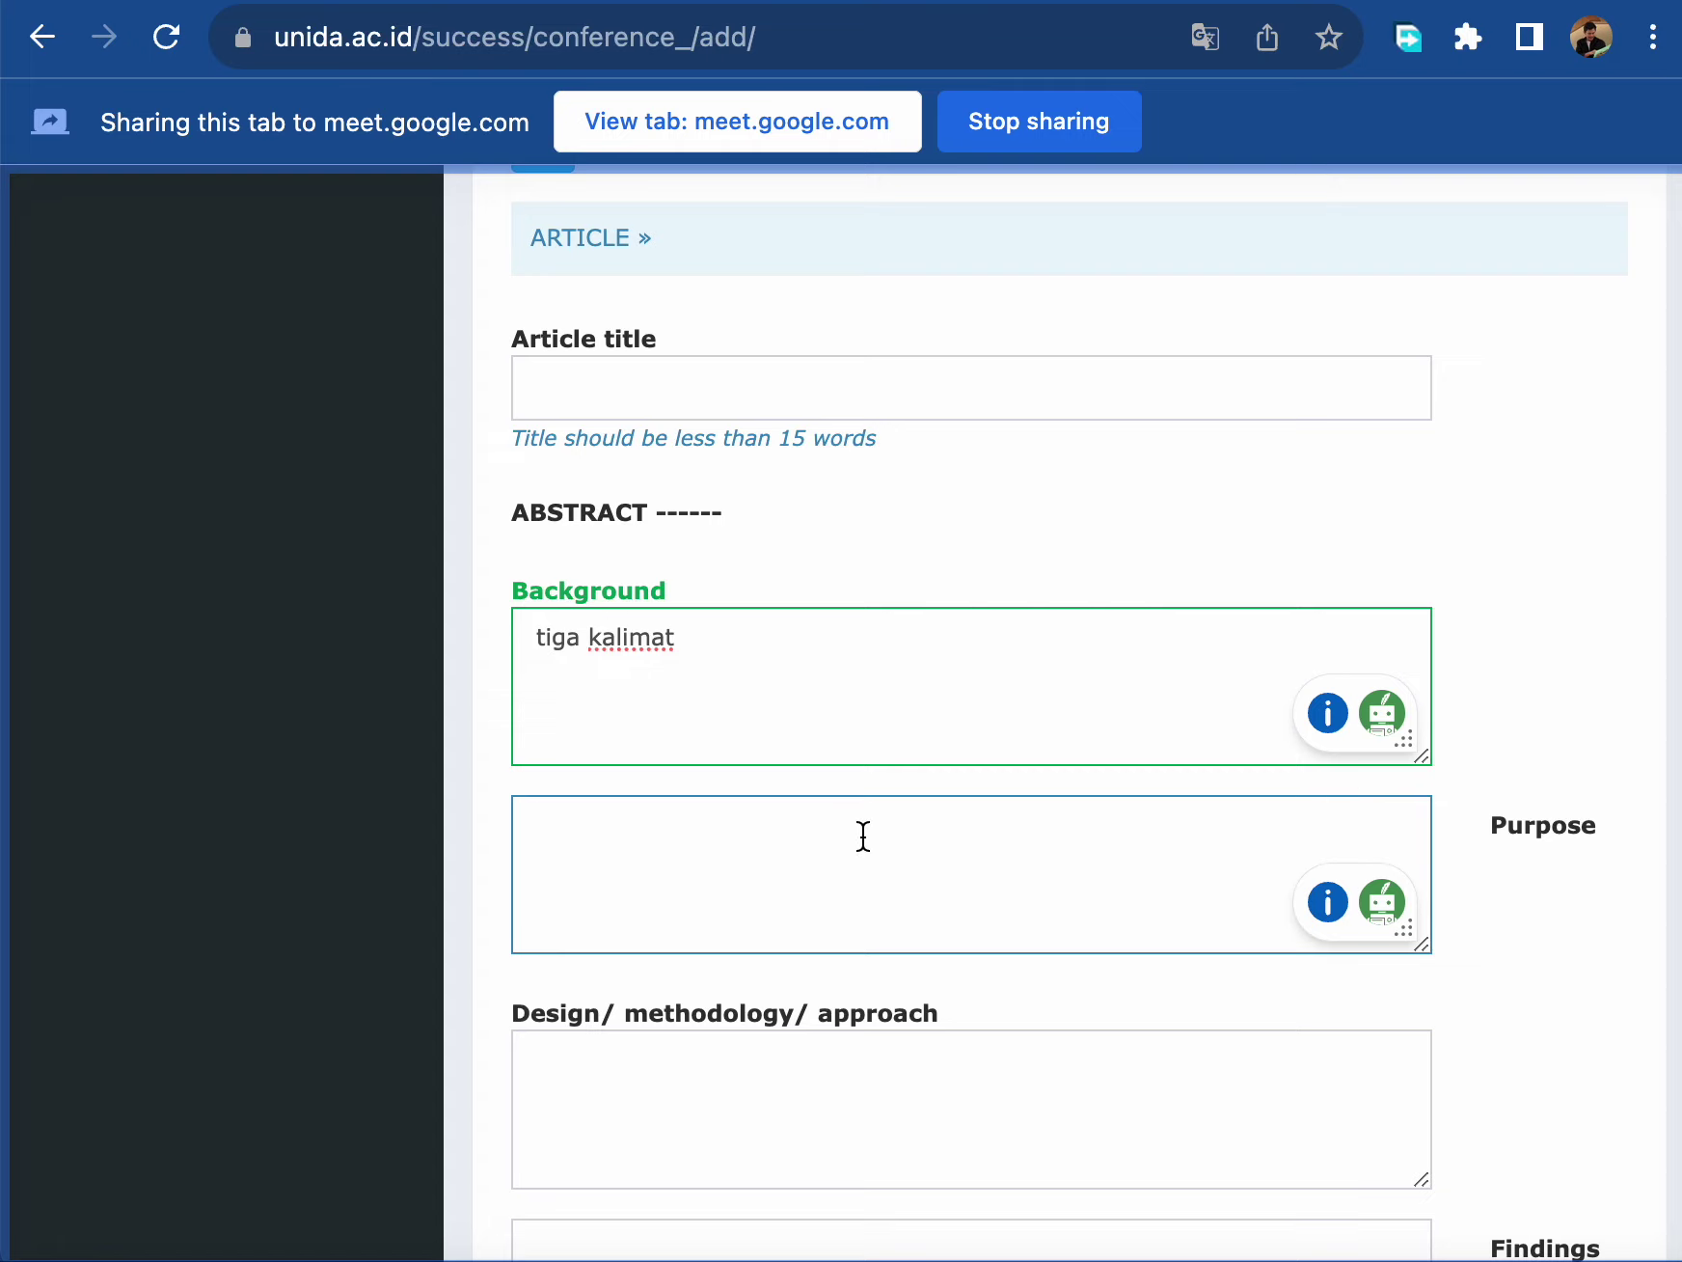
{"action": "type", "text": "rumusan malasah"}
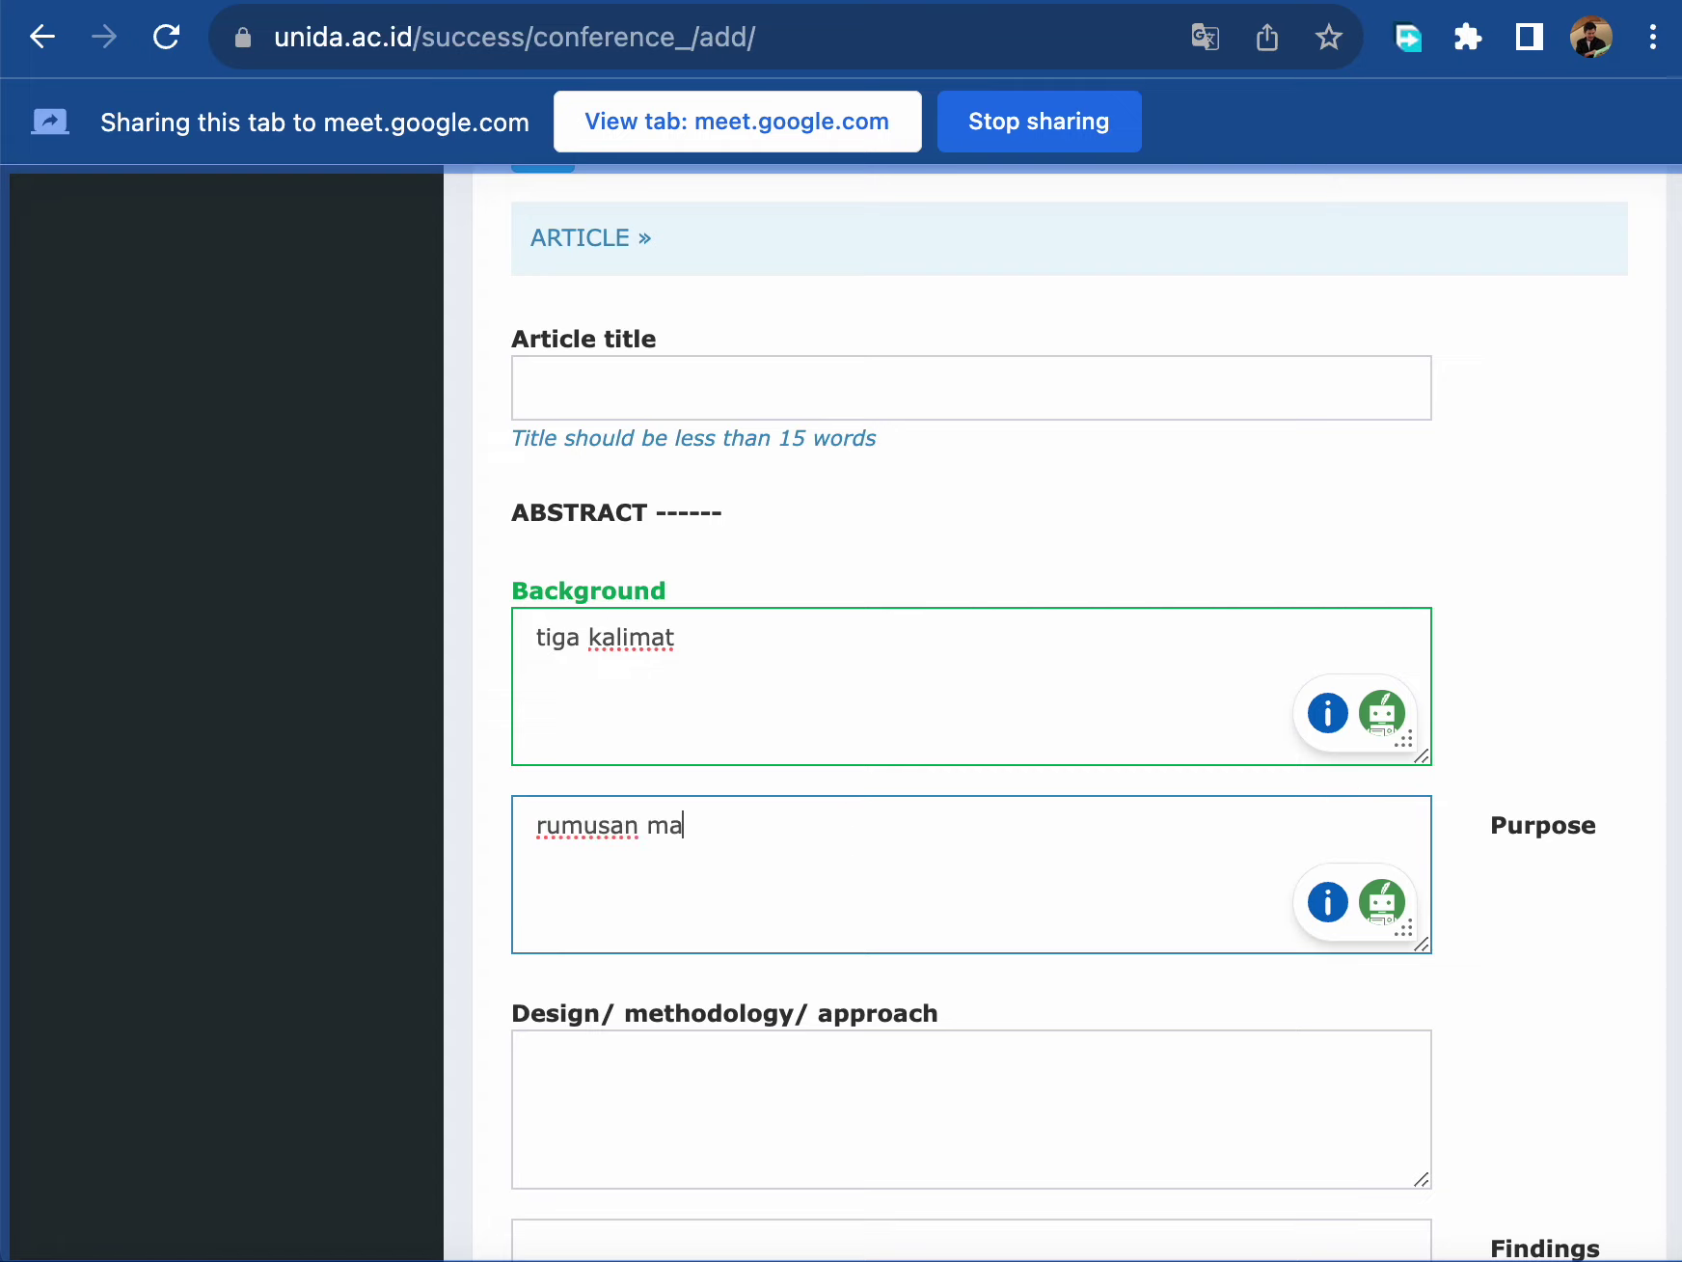
{"action": "key", "text": "BackSpace"}
{"action": "key", "text": "BackSpace"}
{"action": "key", "text": "BackSpace"}
{"action": "key", "text": "BackSpace"}
{"action": "key", "text": "BackSpace"}
{"action": "type", "text": "salah"}
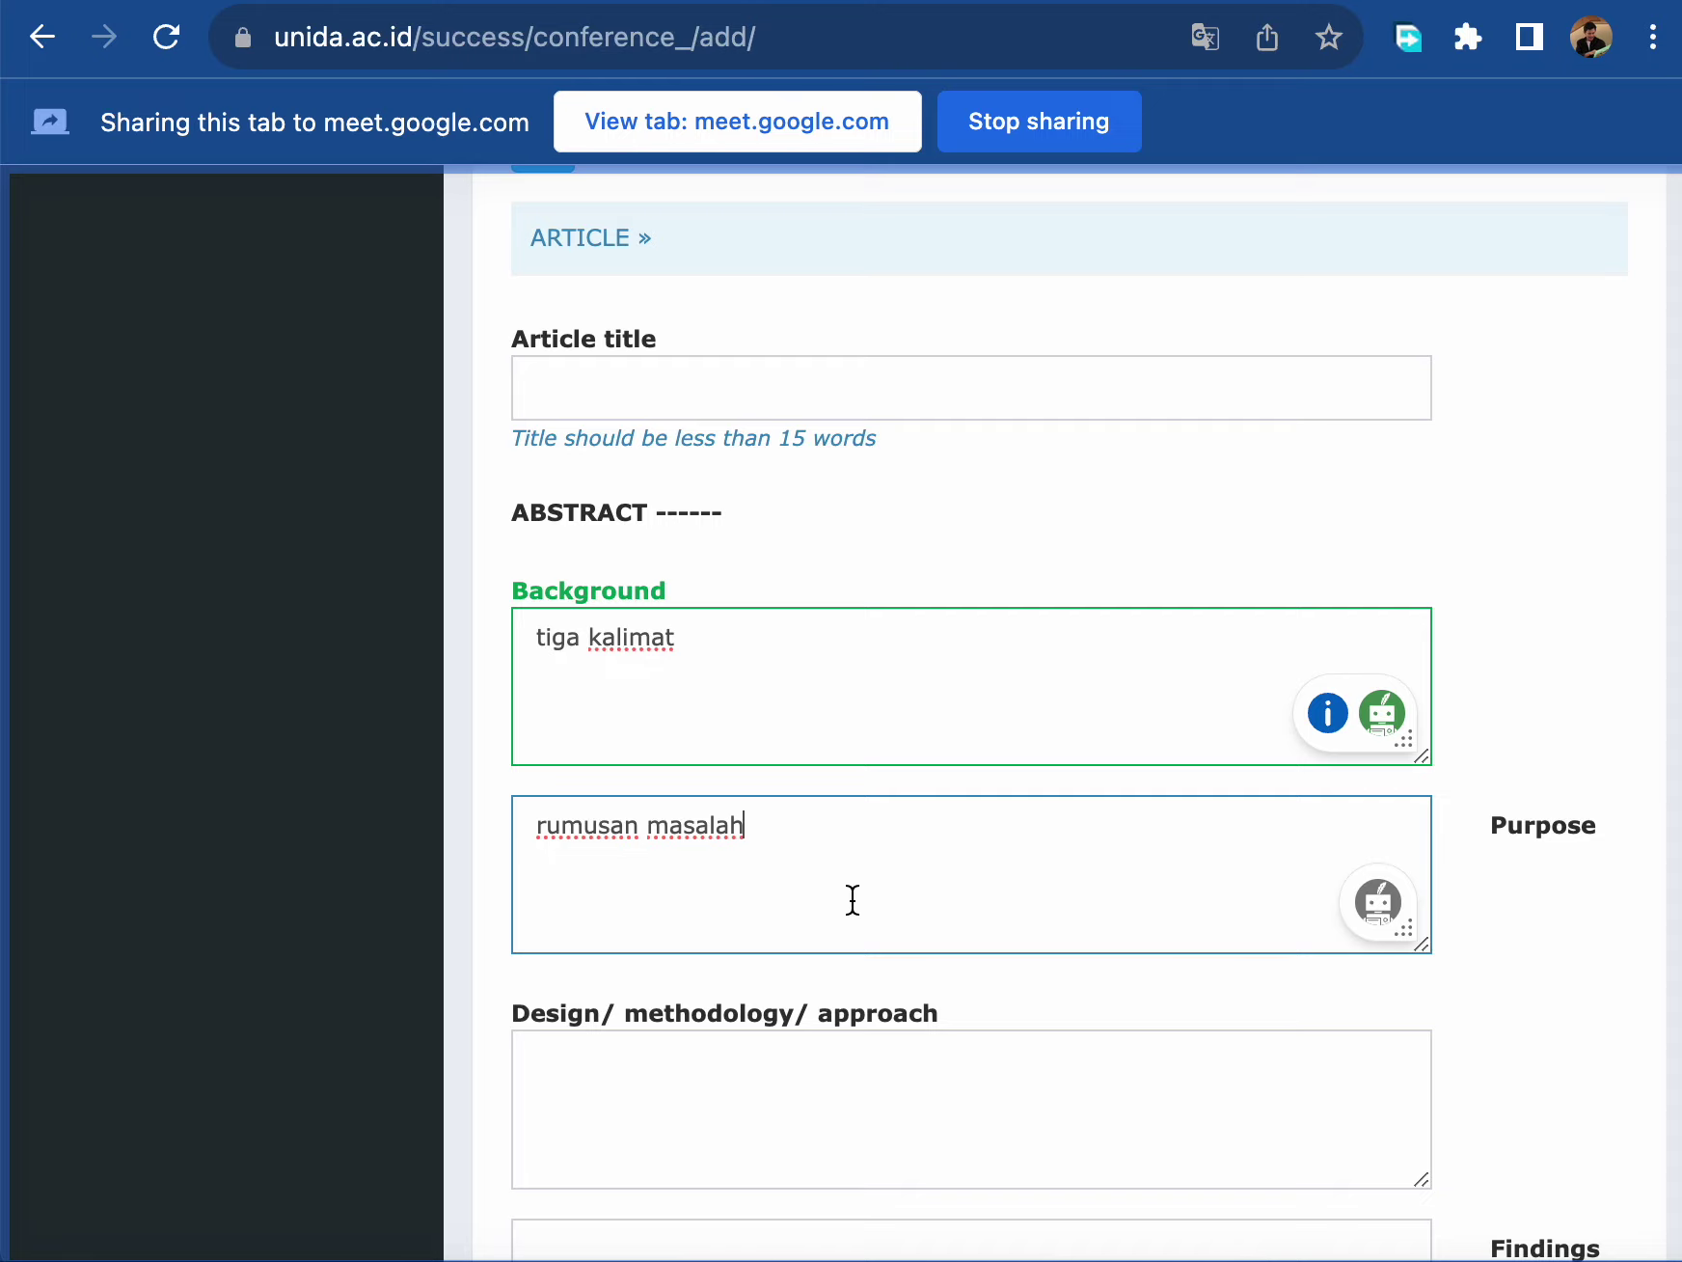
- Enter "kualitatif descriptive" as the abstract's design, methodology or approach
{"action": "scroll", "coordinate": [1524, 999], "scroll_direction": "down", "scroll_amount": 2}
{"action": "scroll", "coordinate": [1519, 986], "scroll_direction": "down", "scroll_amount": 4}
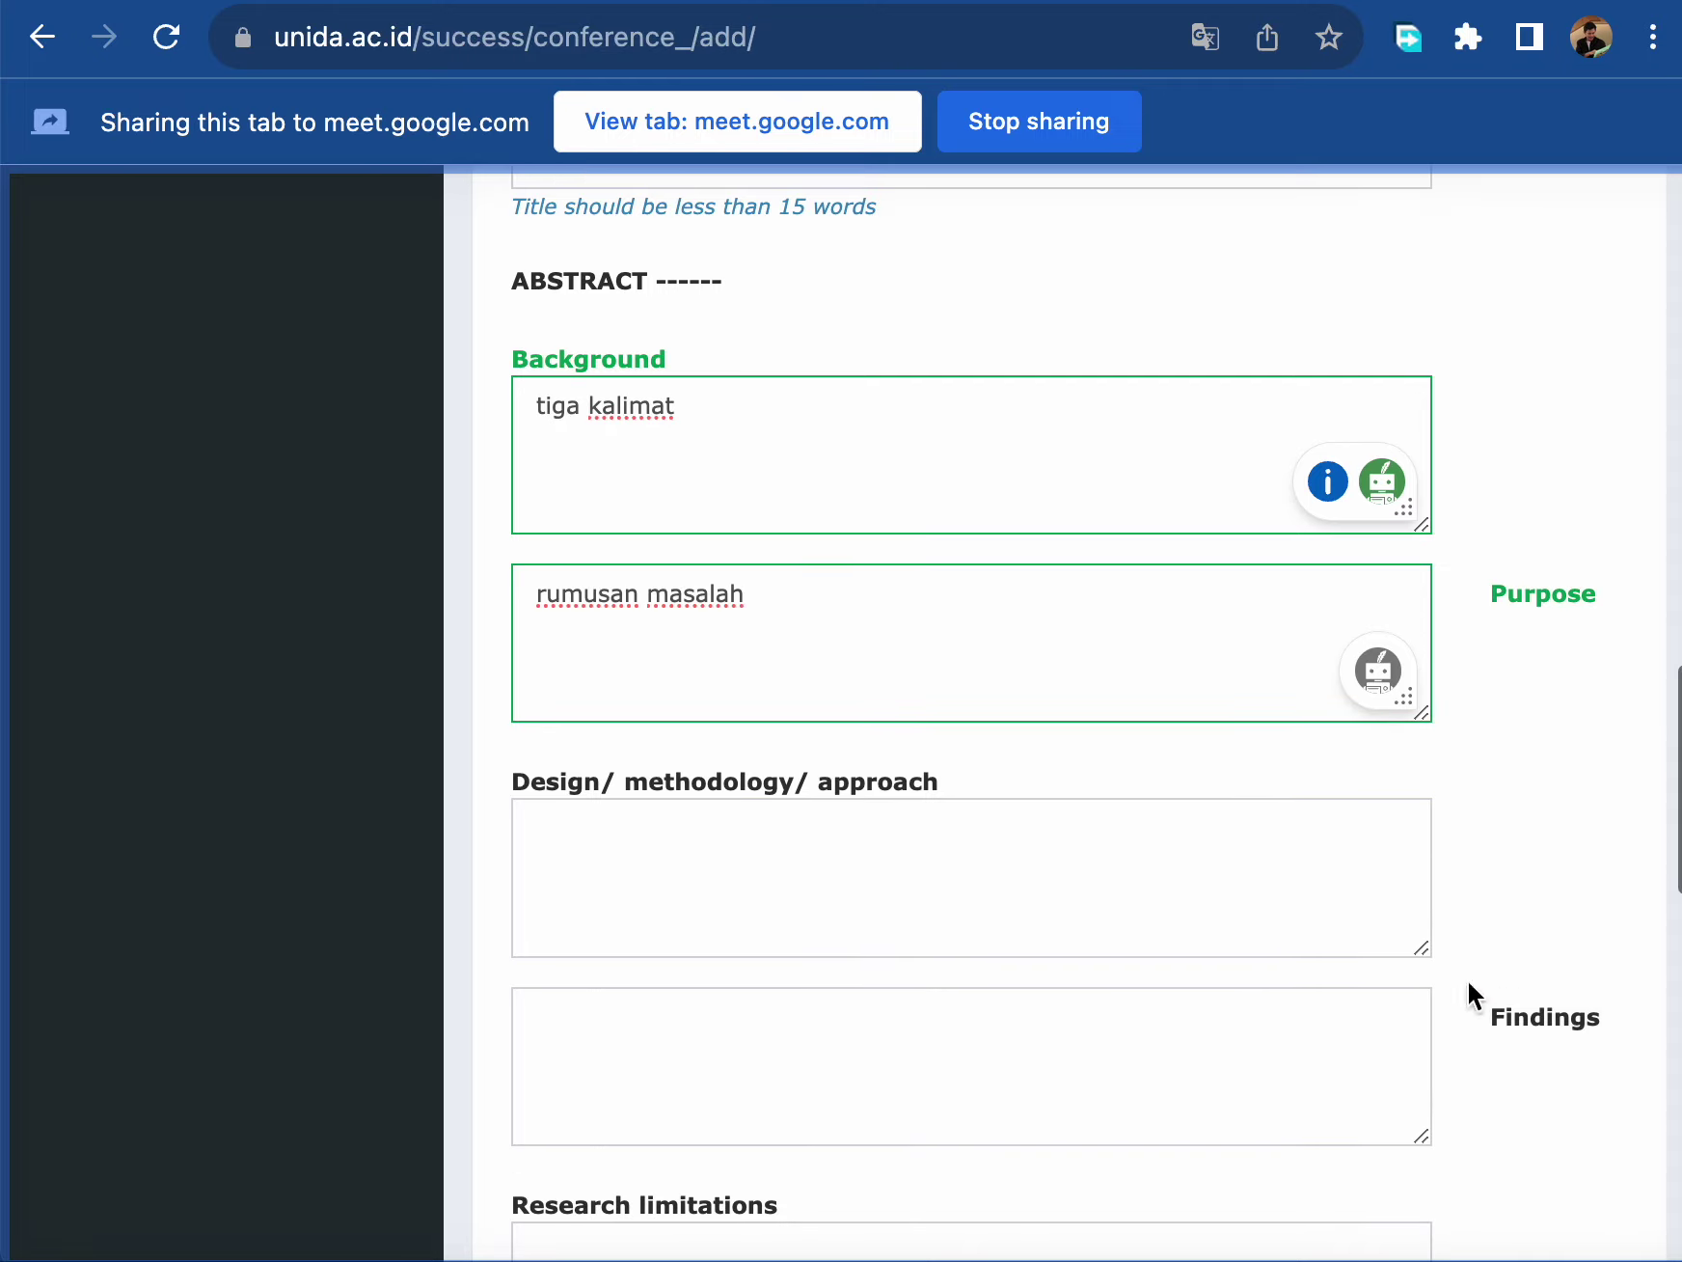
{"action": "left_click", "coordinate": [691, 857]}
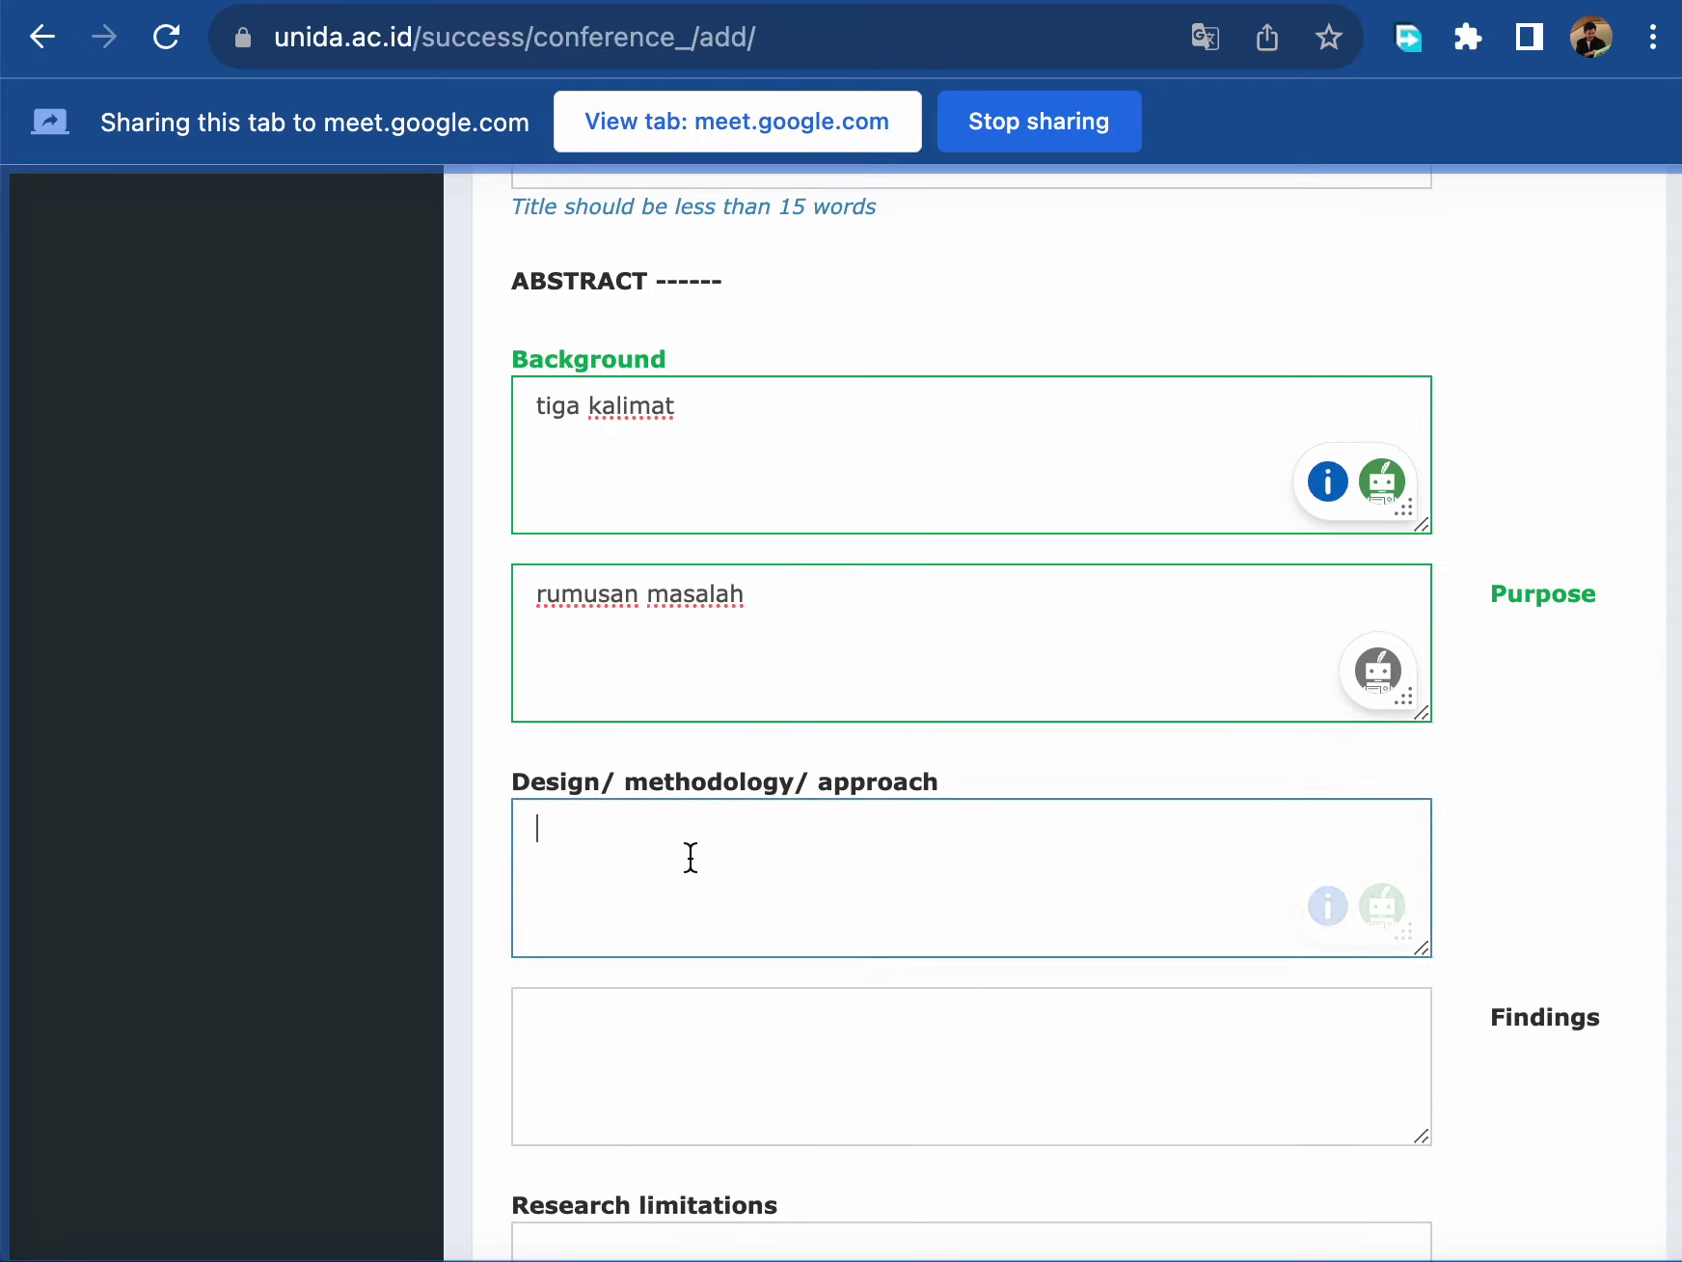
{"action": "type", "text": "kuali"}
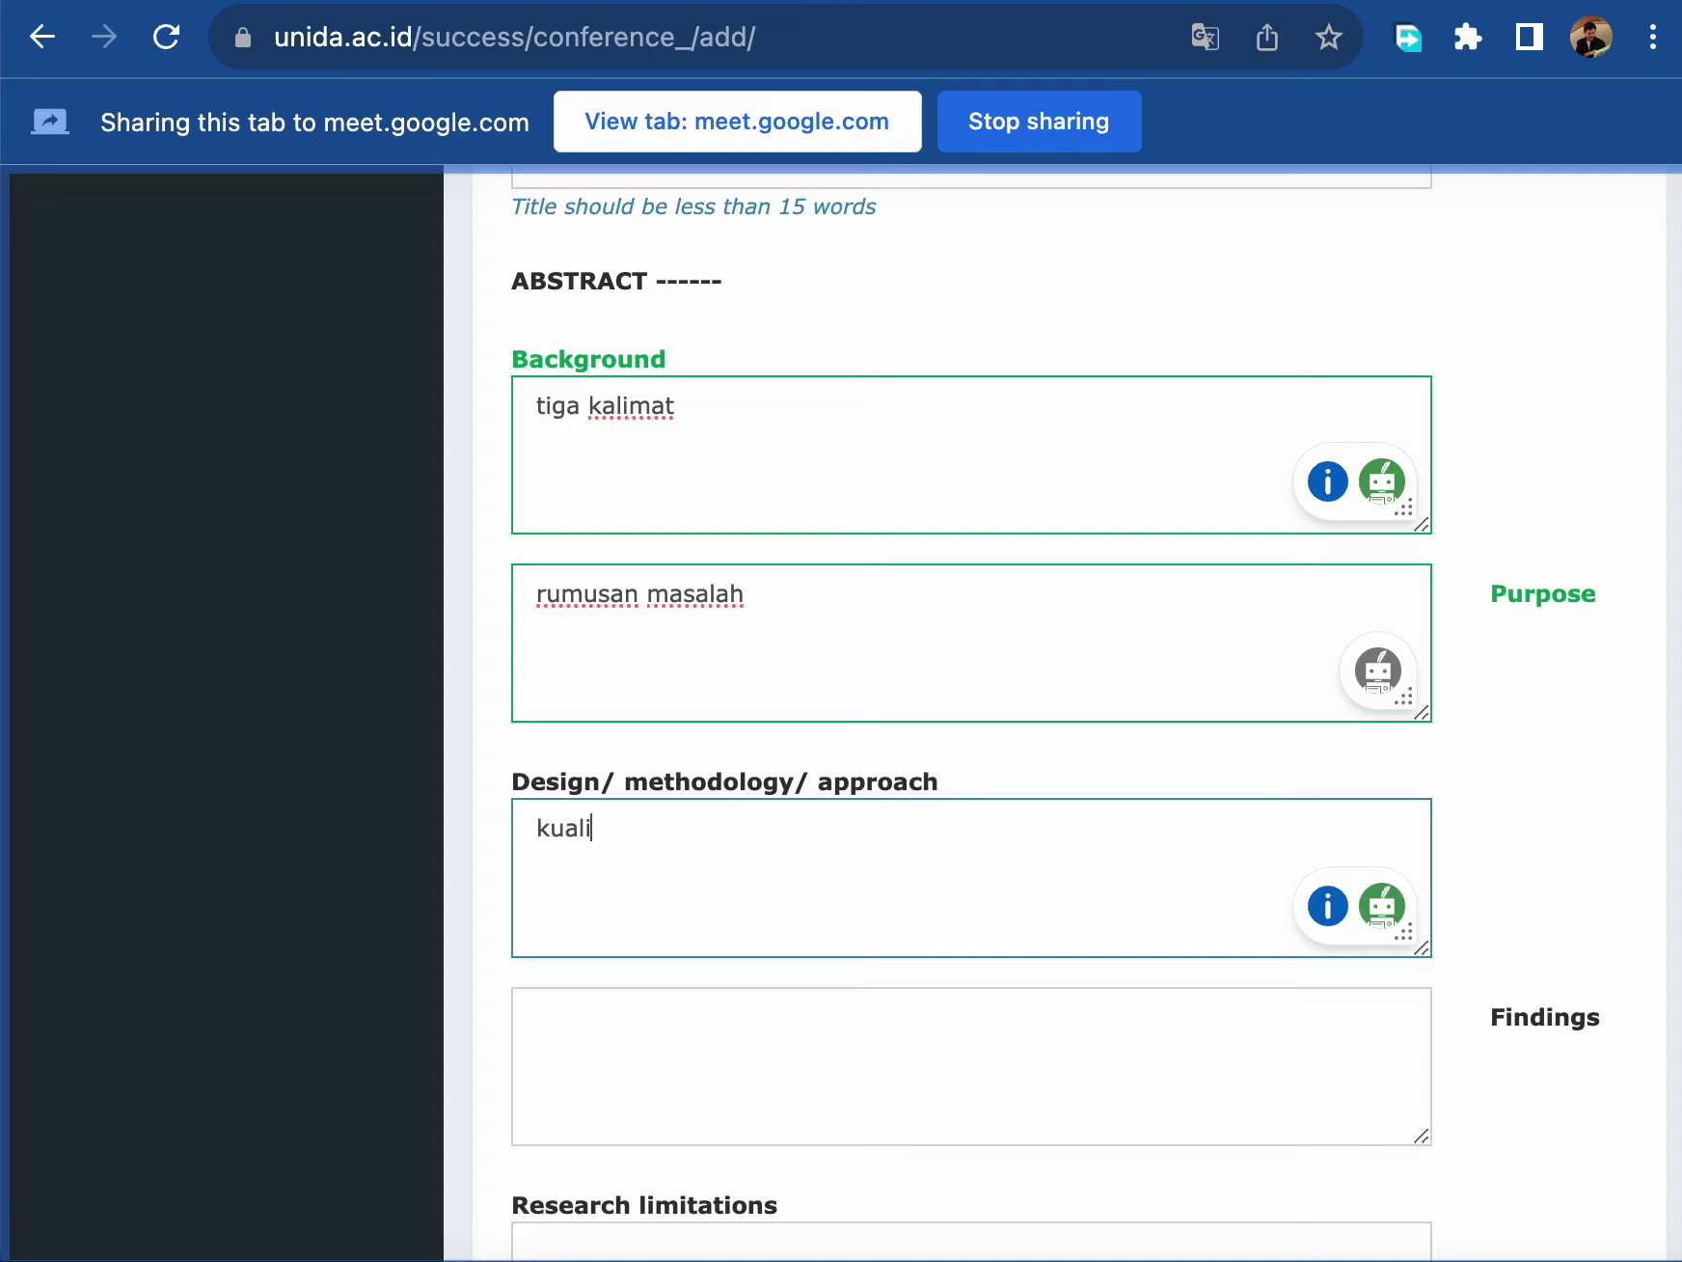
{"action": "type", "text": "tatif desciptr"}
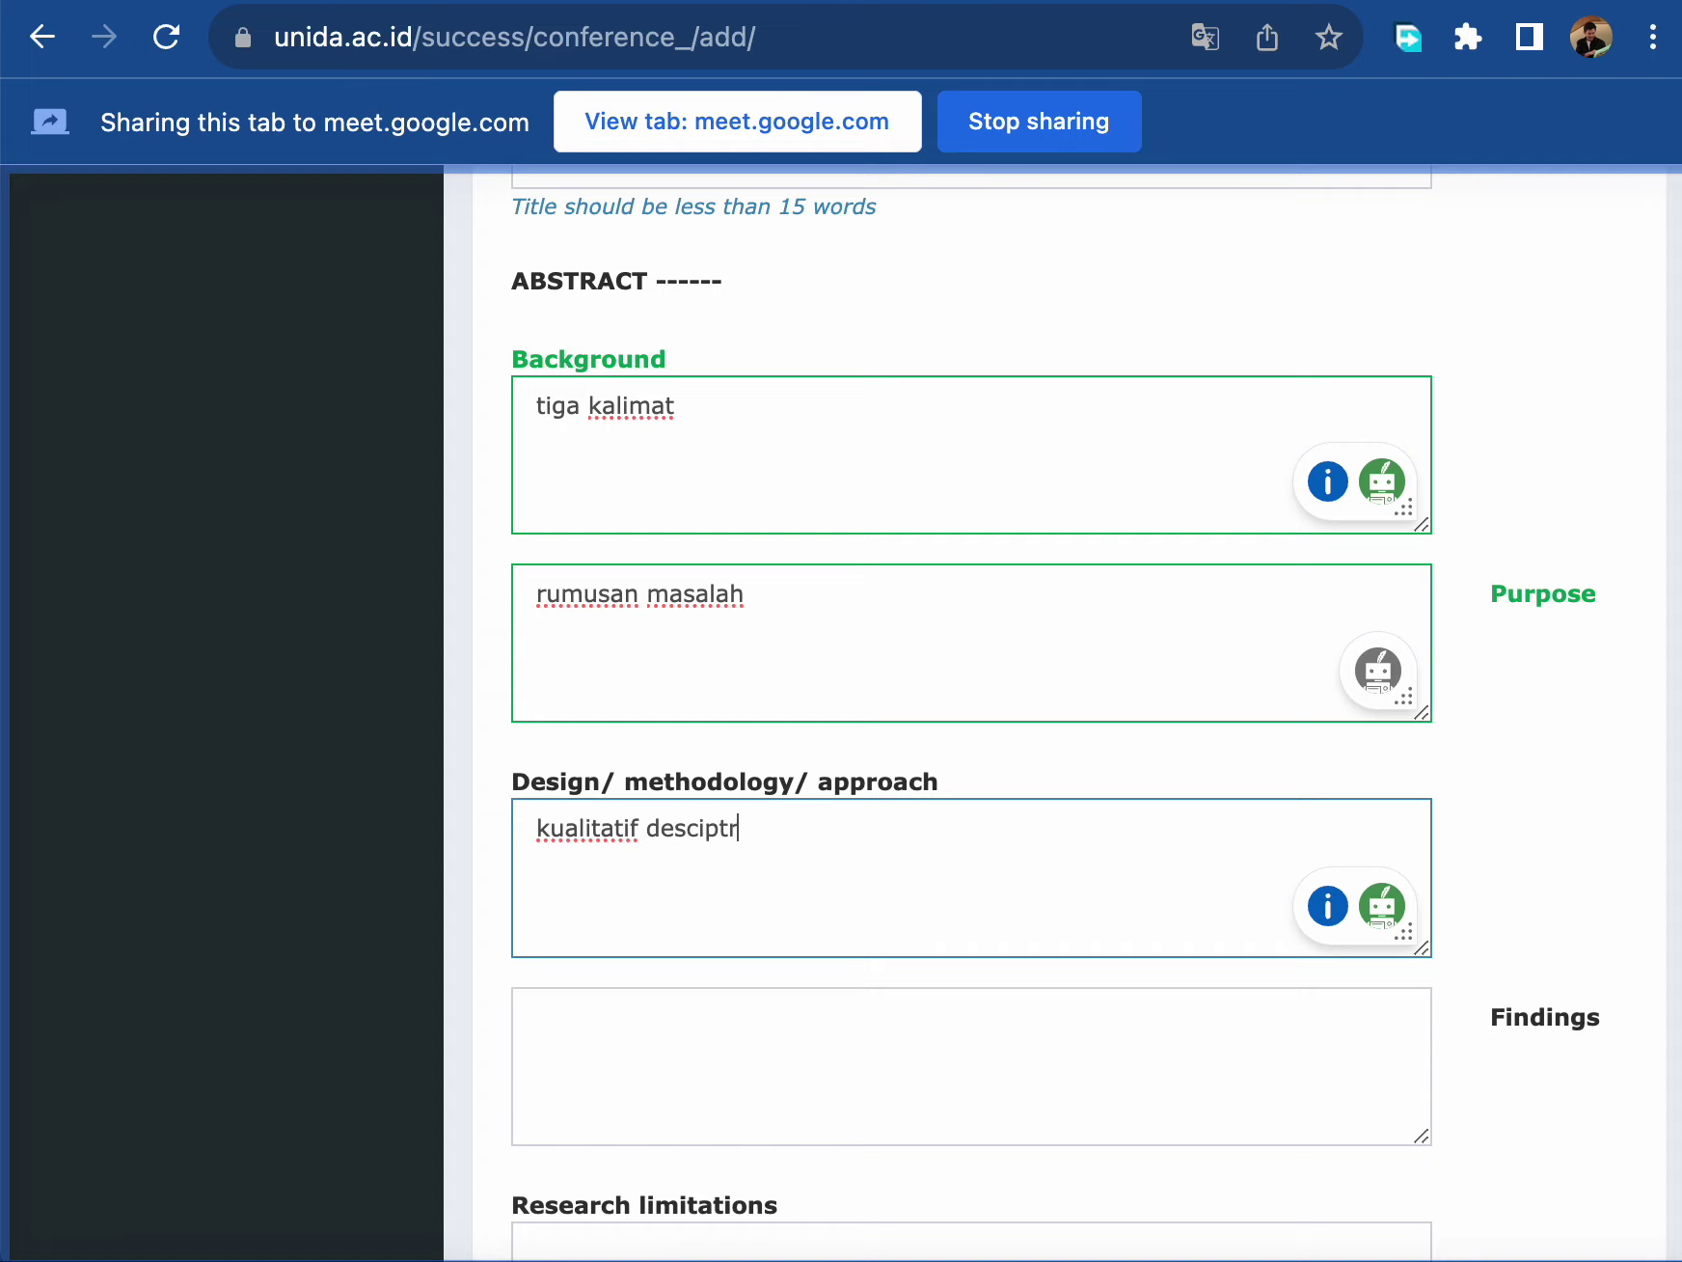
{"action": "key", "text": "BackSpace"}
{"action": "key", "text": "BackSpace"}
{"action": "key", "text": "BackSpace"}
{"action": "key", "text": "BackSpace"}
{"action": "type", "text": "riptive"}
- Correct the design, methodology or approach text to read "qualitative descriptive, "
{"action": "left_click", "coordinate": [646, 828]}
{"action": "key", "text": "Delete"}
{"action": "type", "text": "q"}
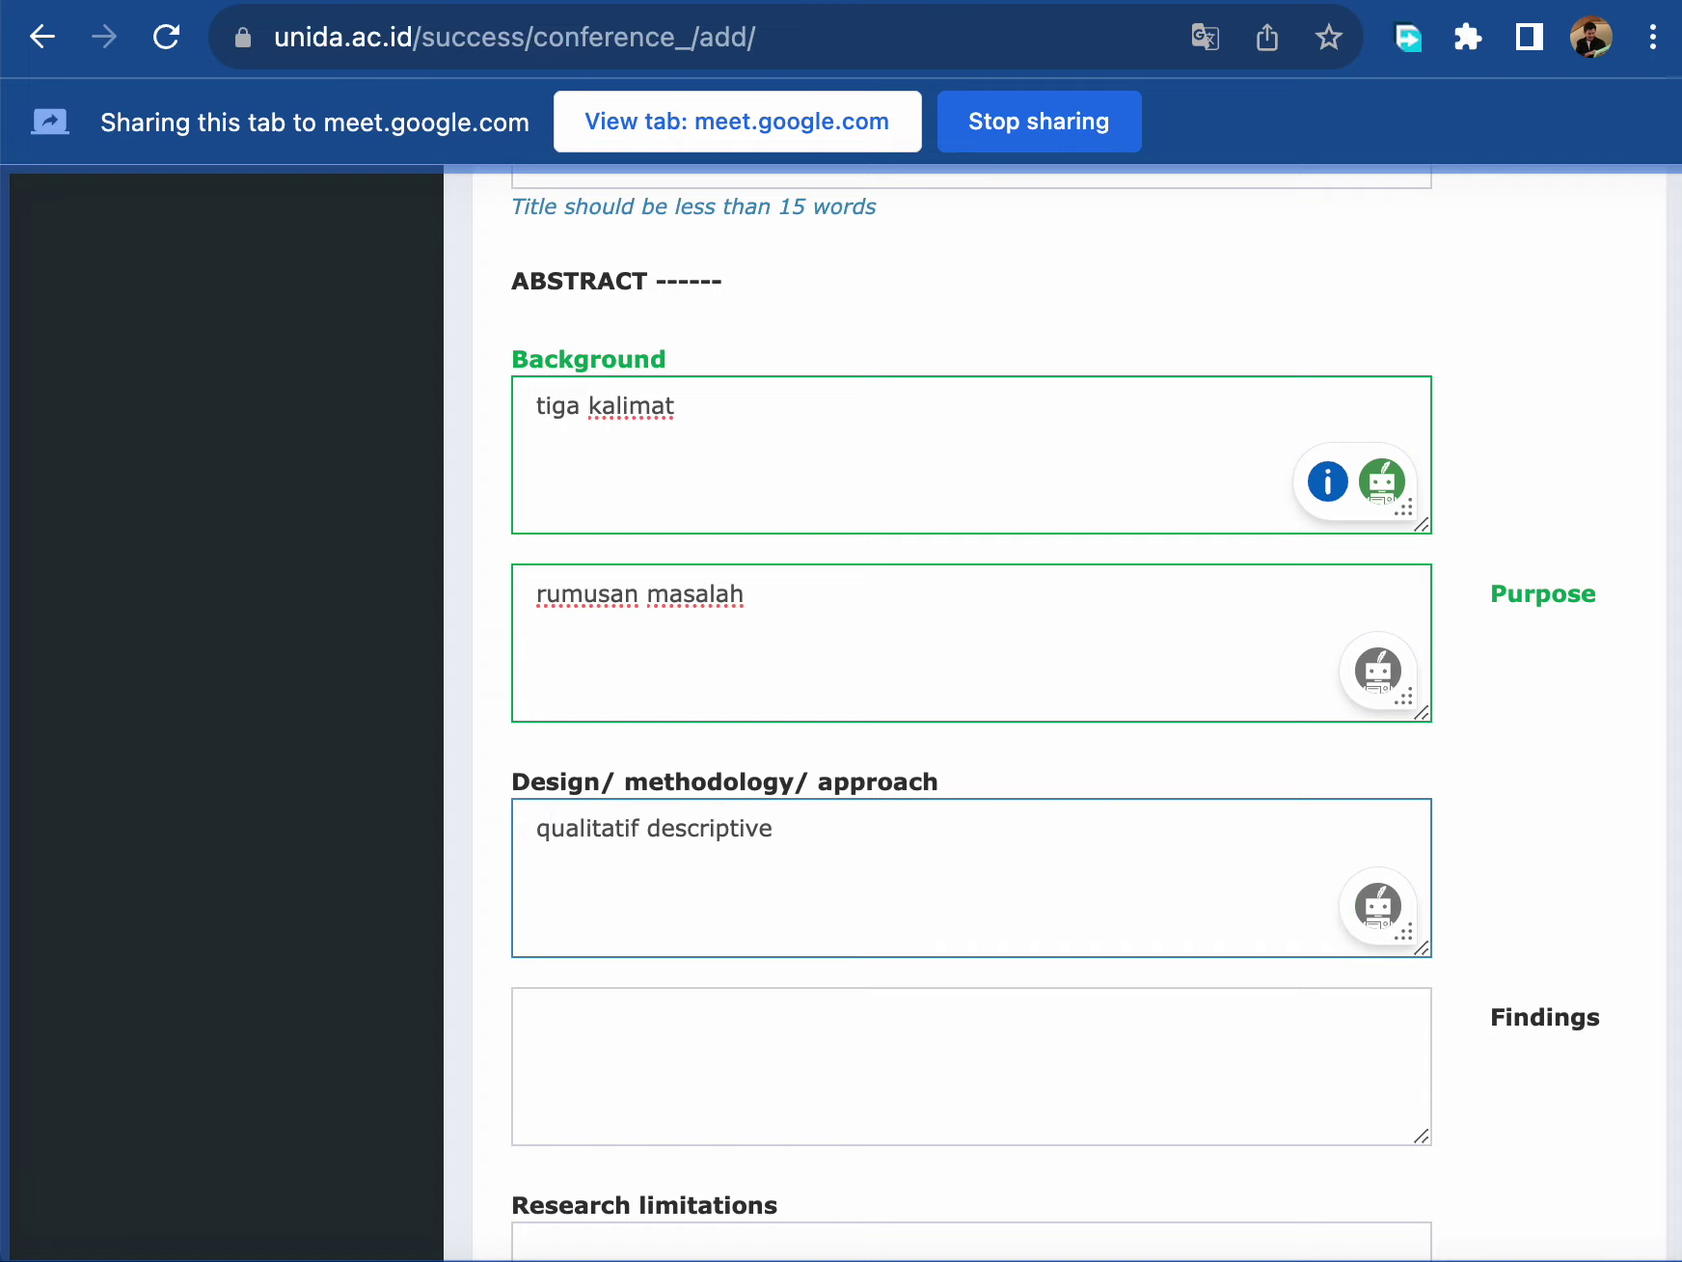
{"action": "key", "text": "BackSpace"}
{"action": "type", "text": "ve"}
{"action": "left_click", "coordinate": [793, 828]}
{"action": "type", "text": ", "}
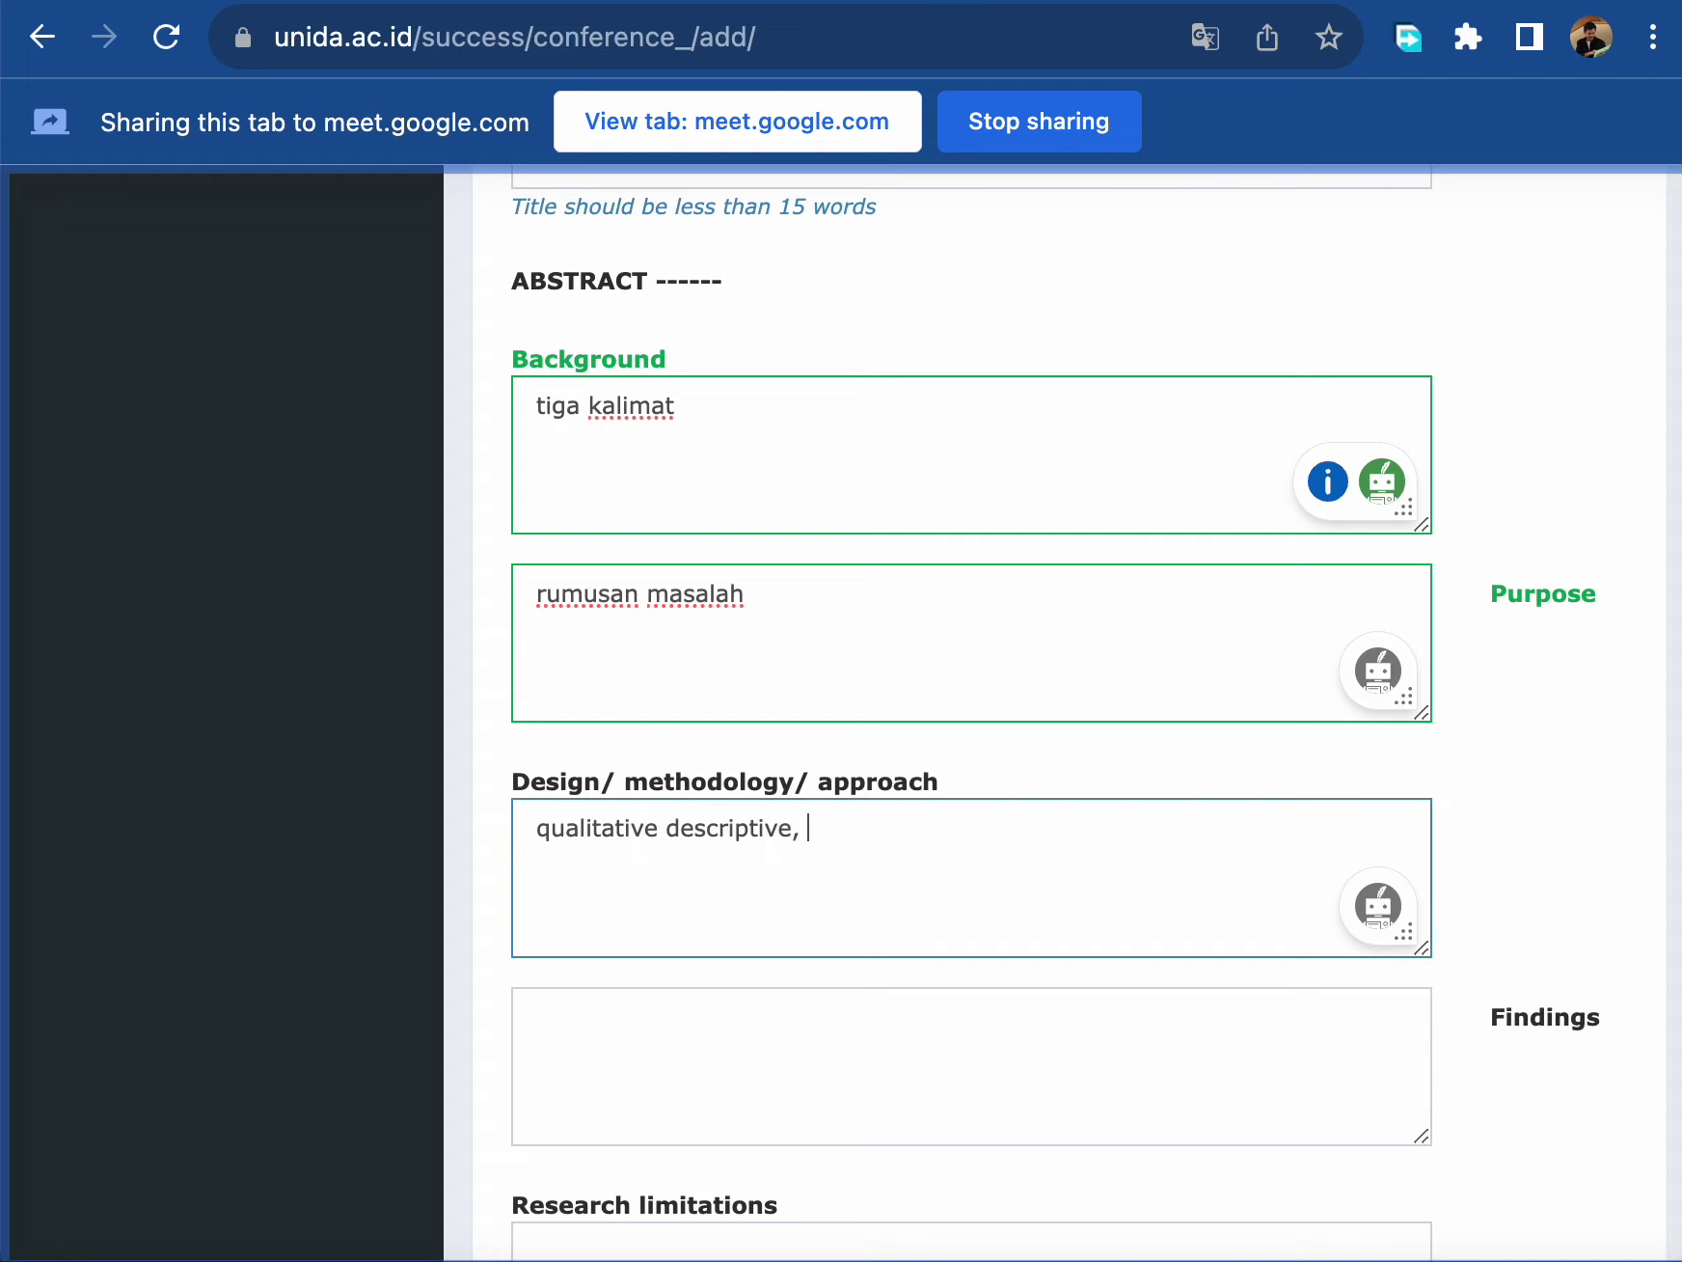
- Continue the methodology text with "that is to describe all the findings from the field of research based on survey and documentation."
{"action": "type", "text": "that is to describe al"}
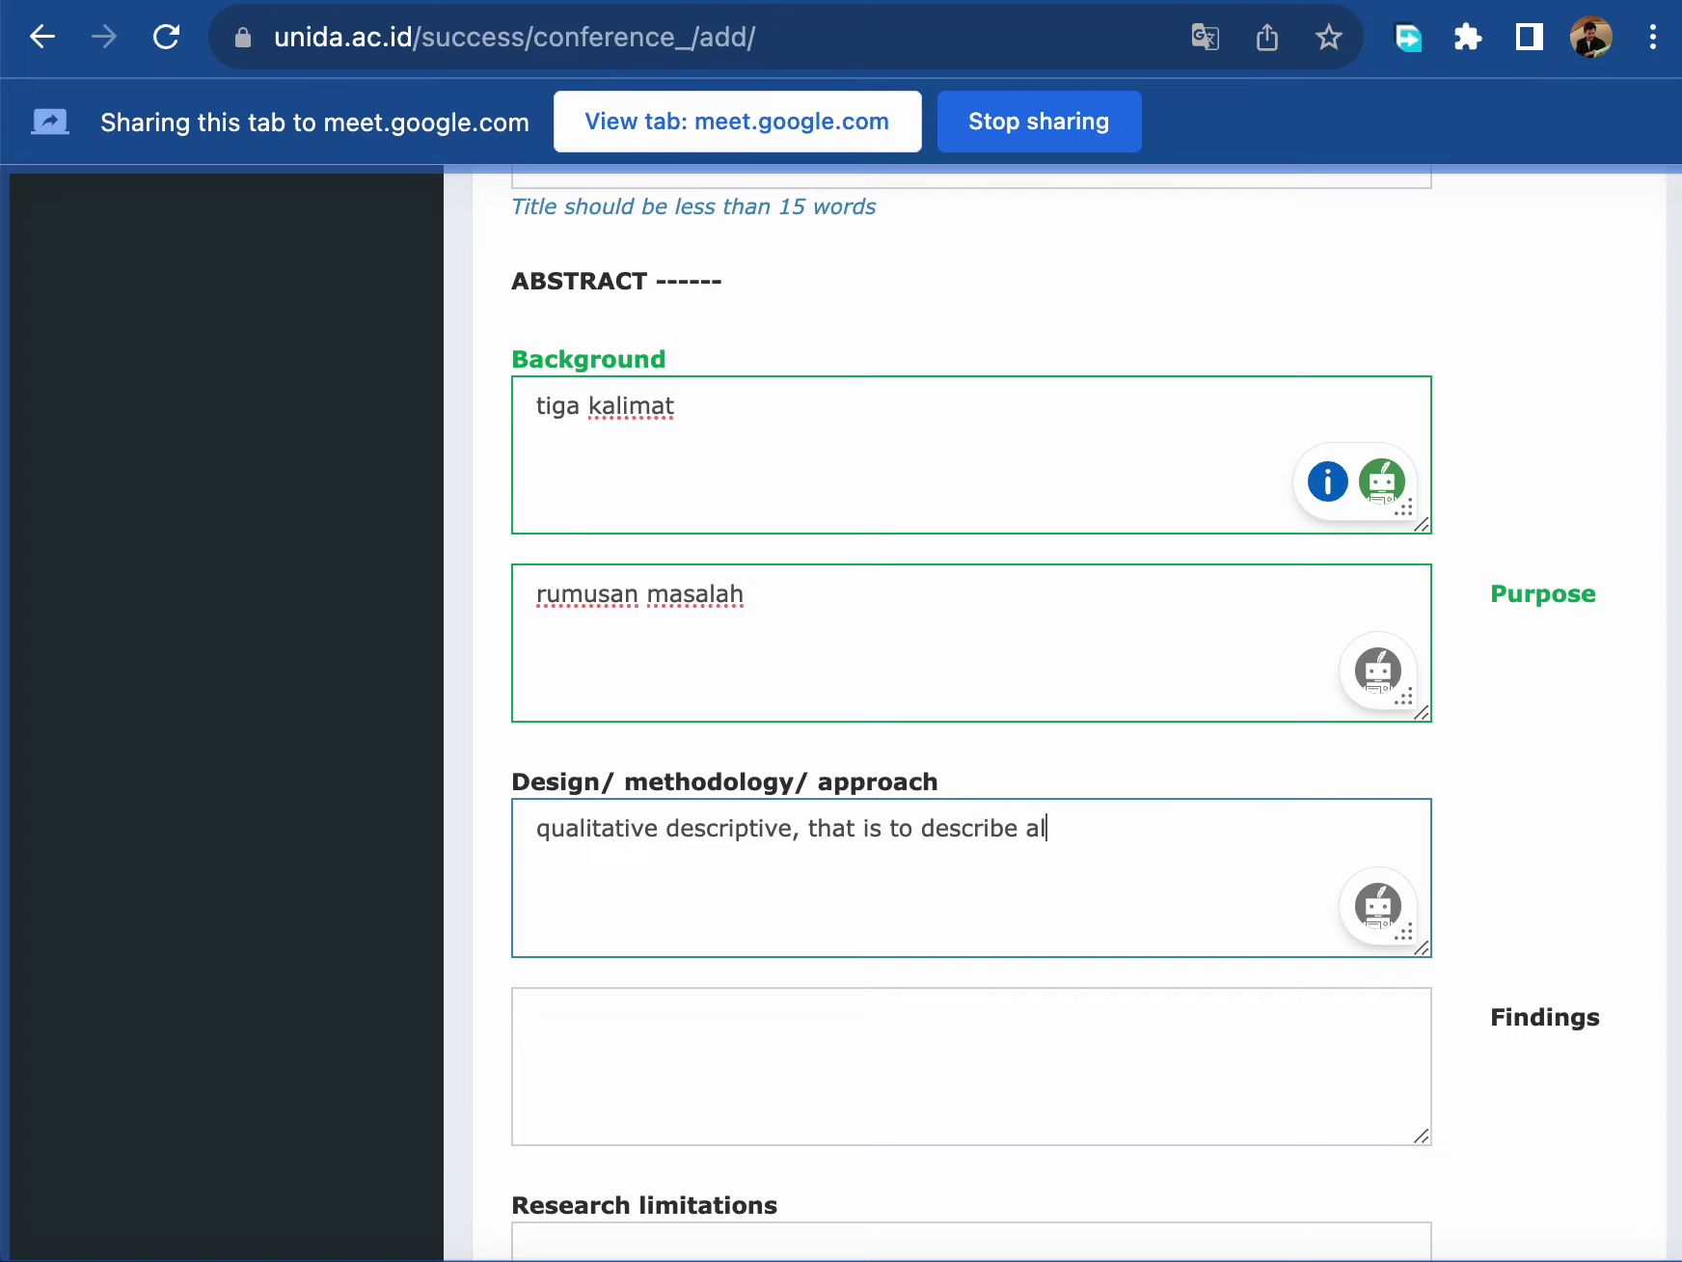
{"action": "type", "text": "l the findings from th"}
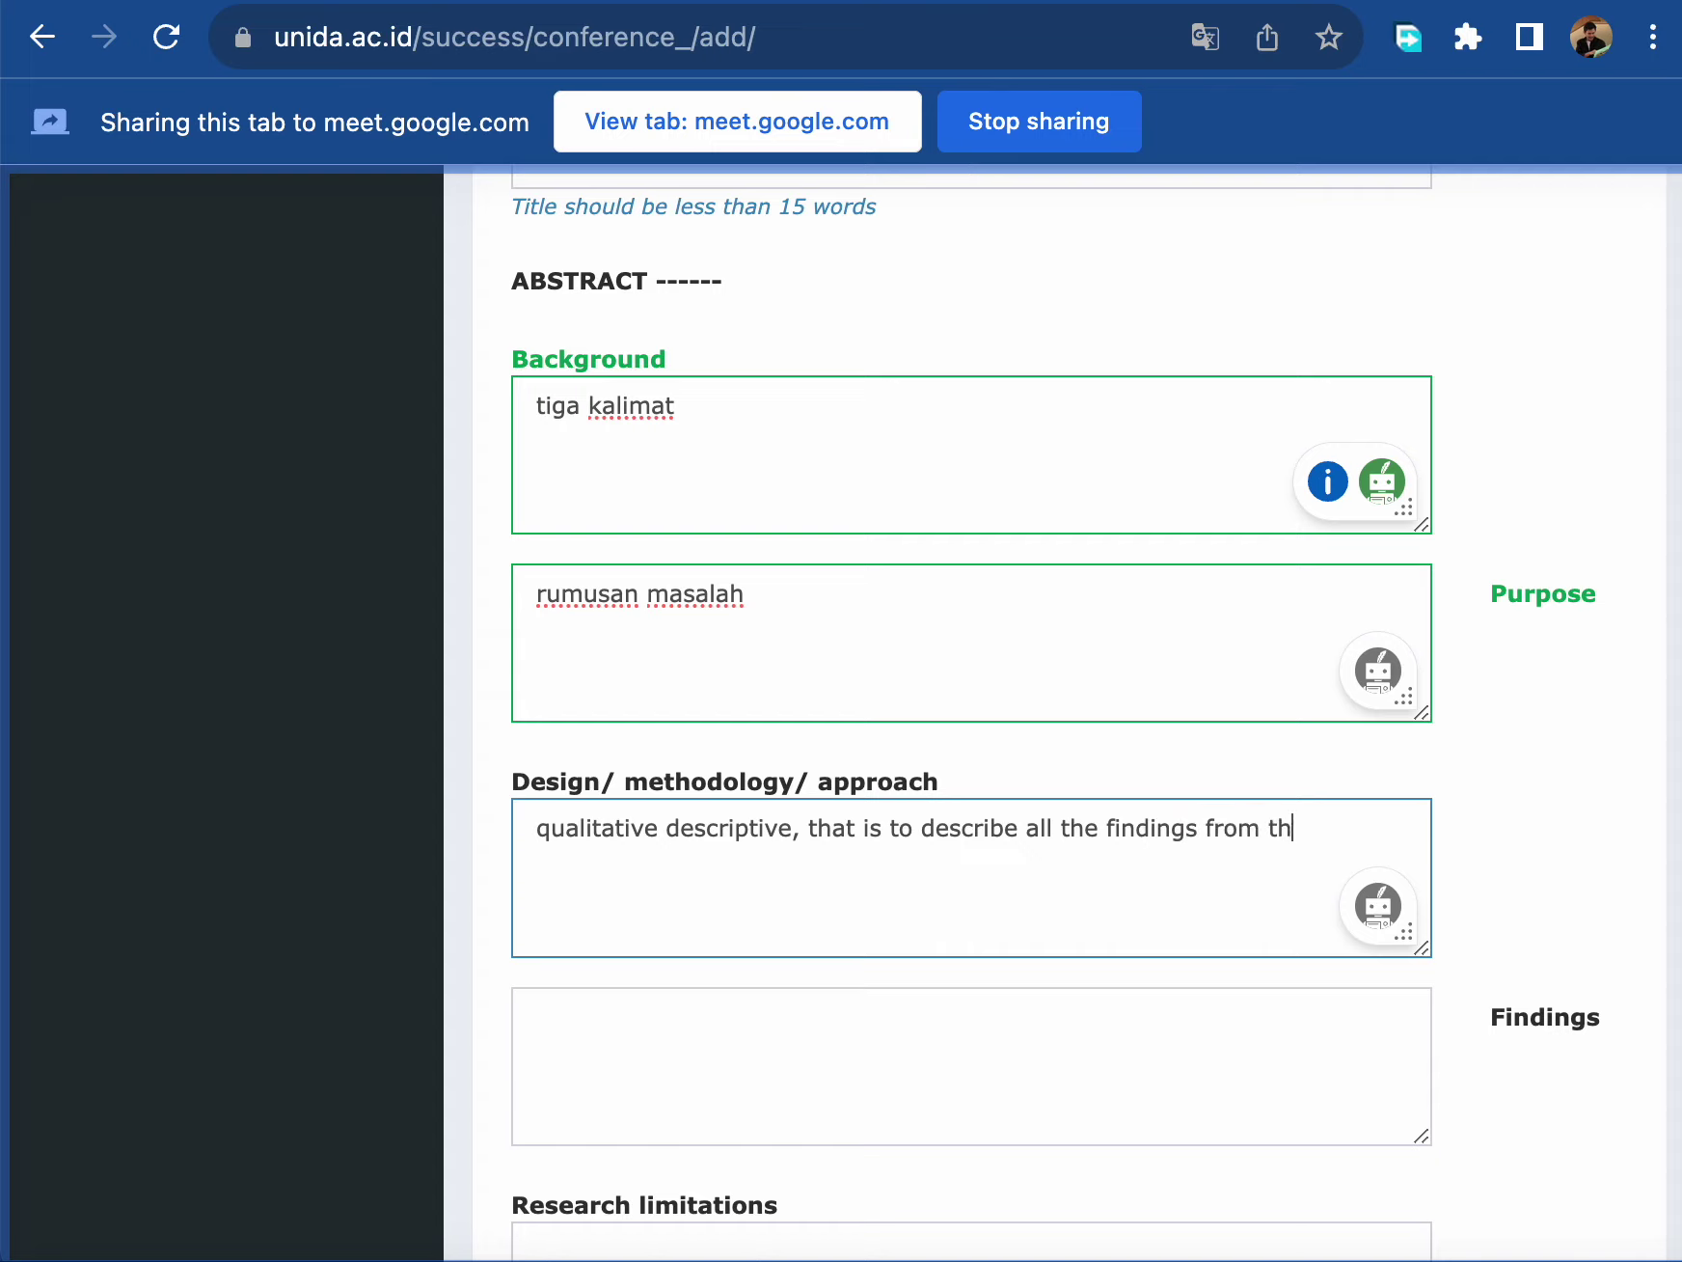
{"action": "type", "text": "e field of "}
{"action": "type", "text": "resea"}
{"action": "key", "text": "BackSpace"}
{"action": "type", "text": "search based"}
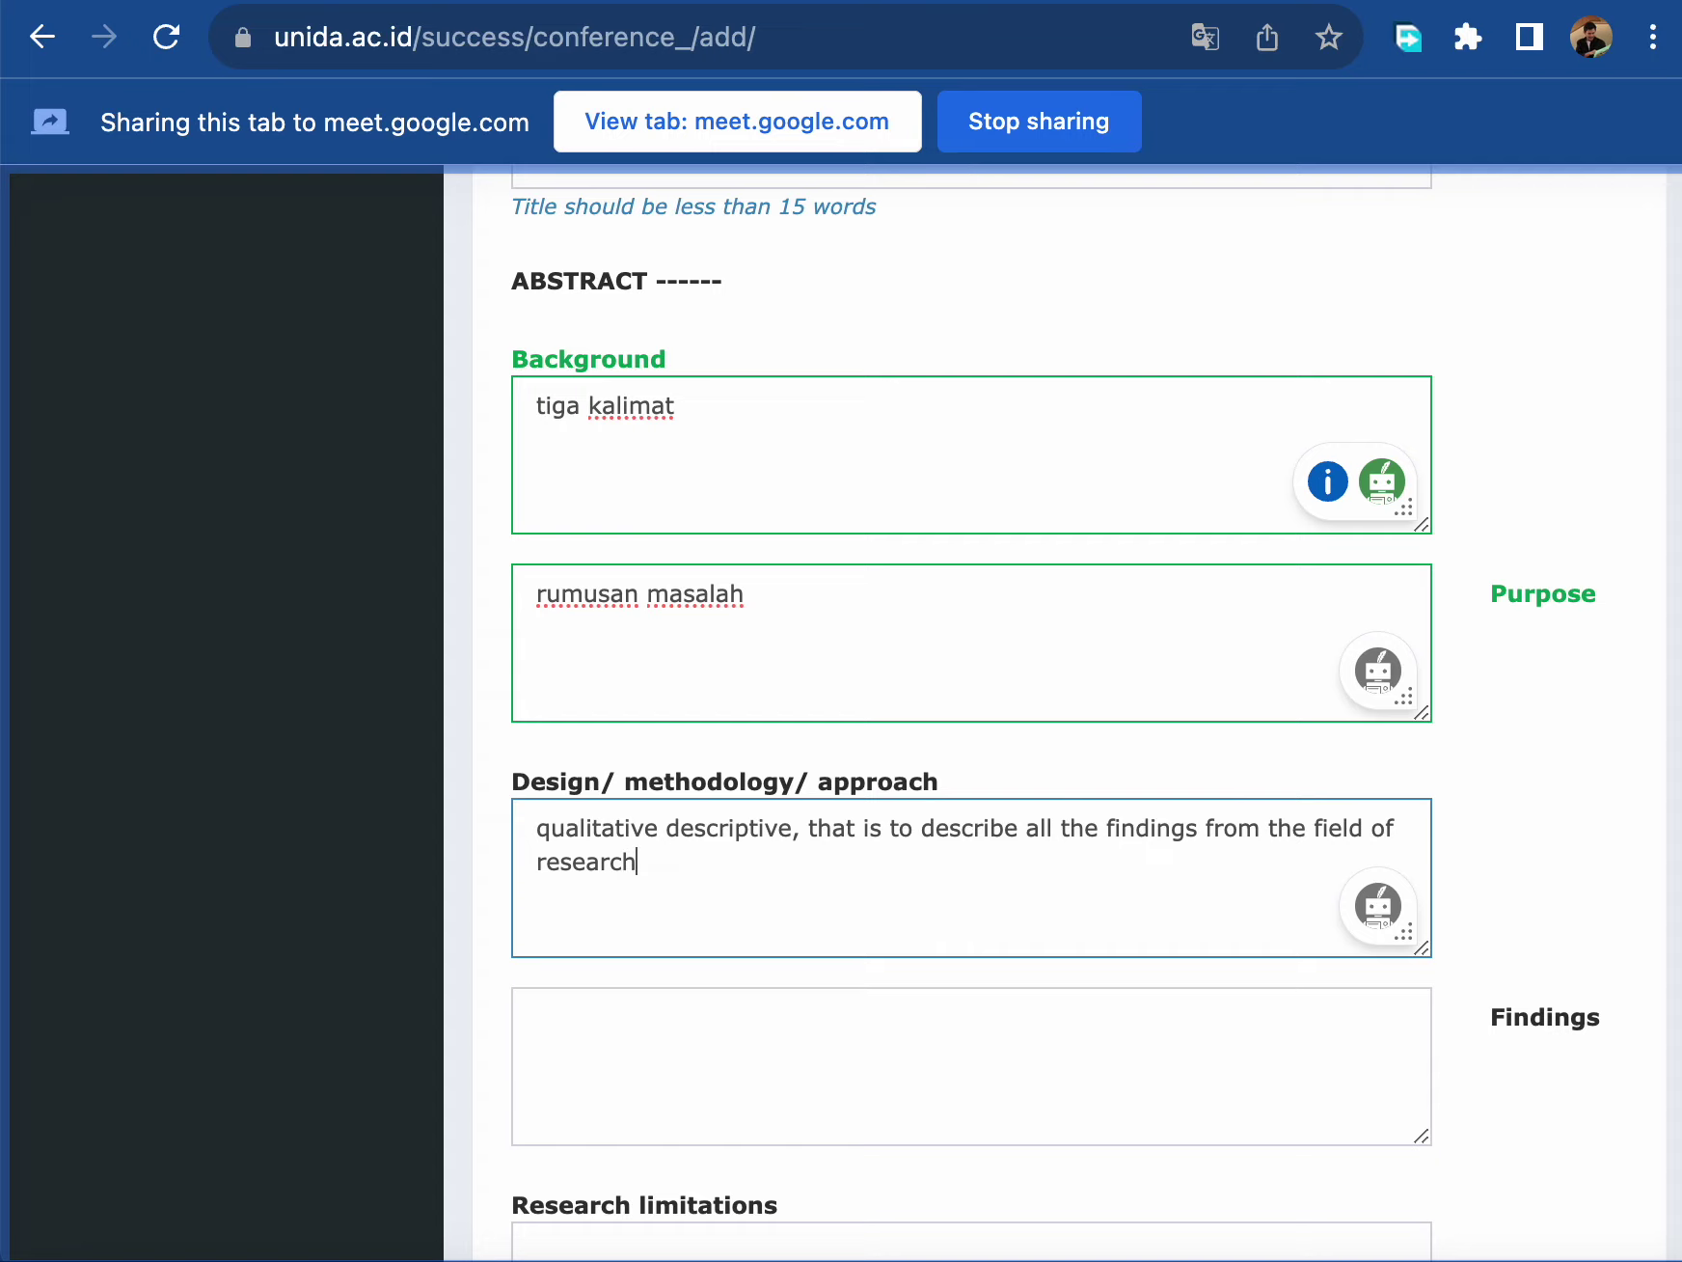
{"action": "type", "text": " on survey"}
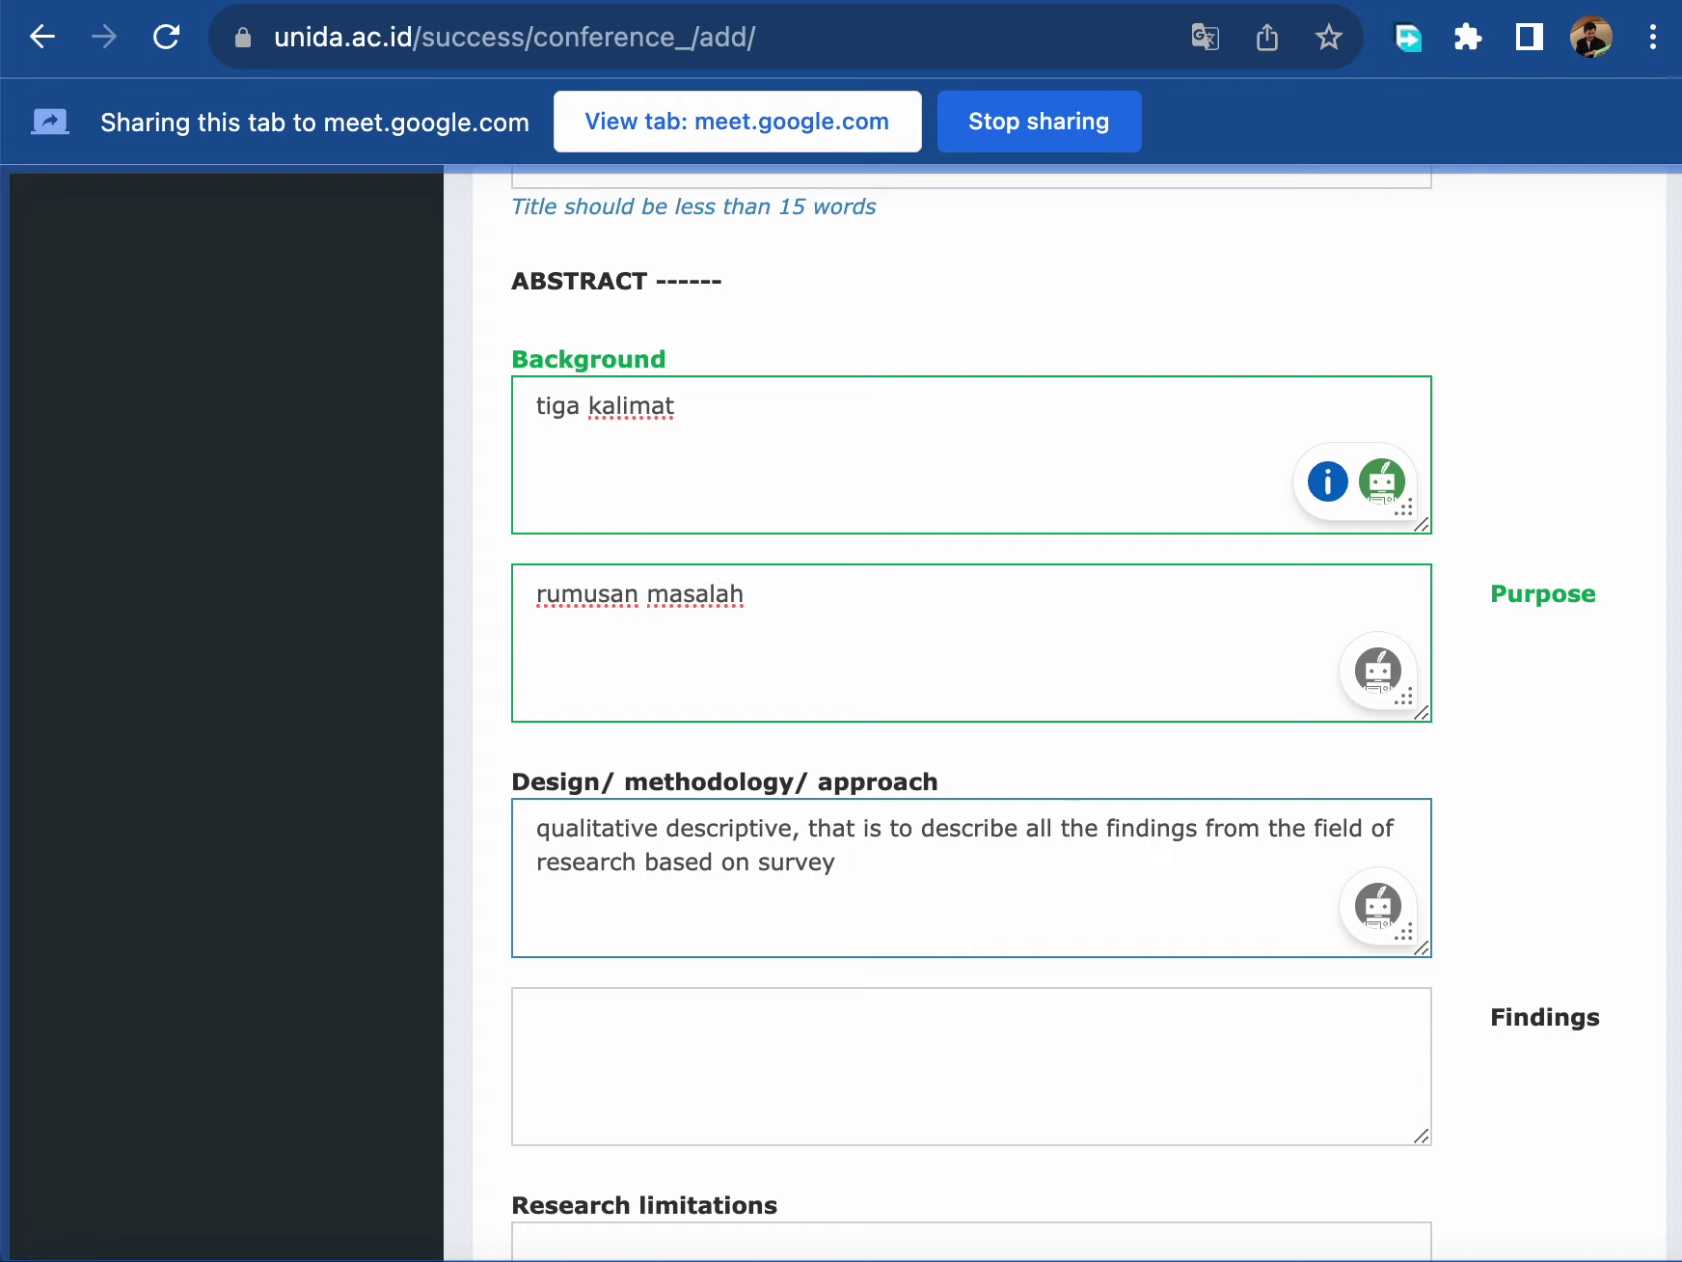
{"action": "type", "text": ",  ad"}
{"action": "key", "text": "BackSpace"}
{"action": "type", "text": "nd documentation."}
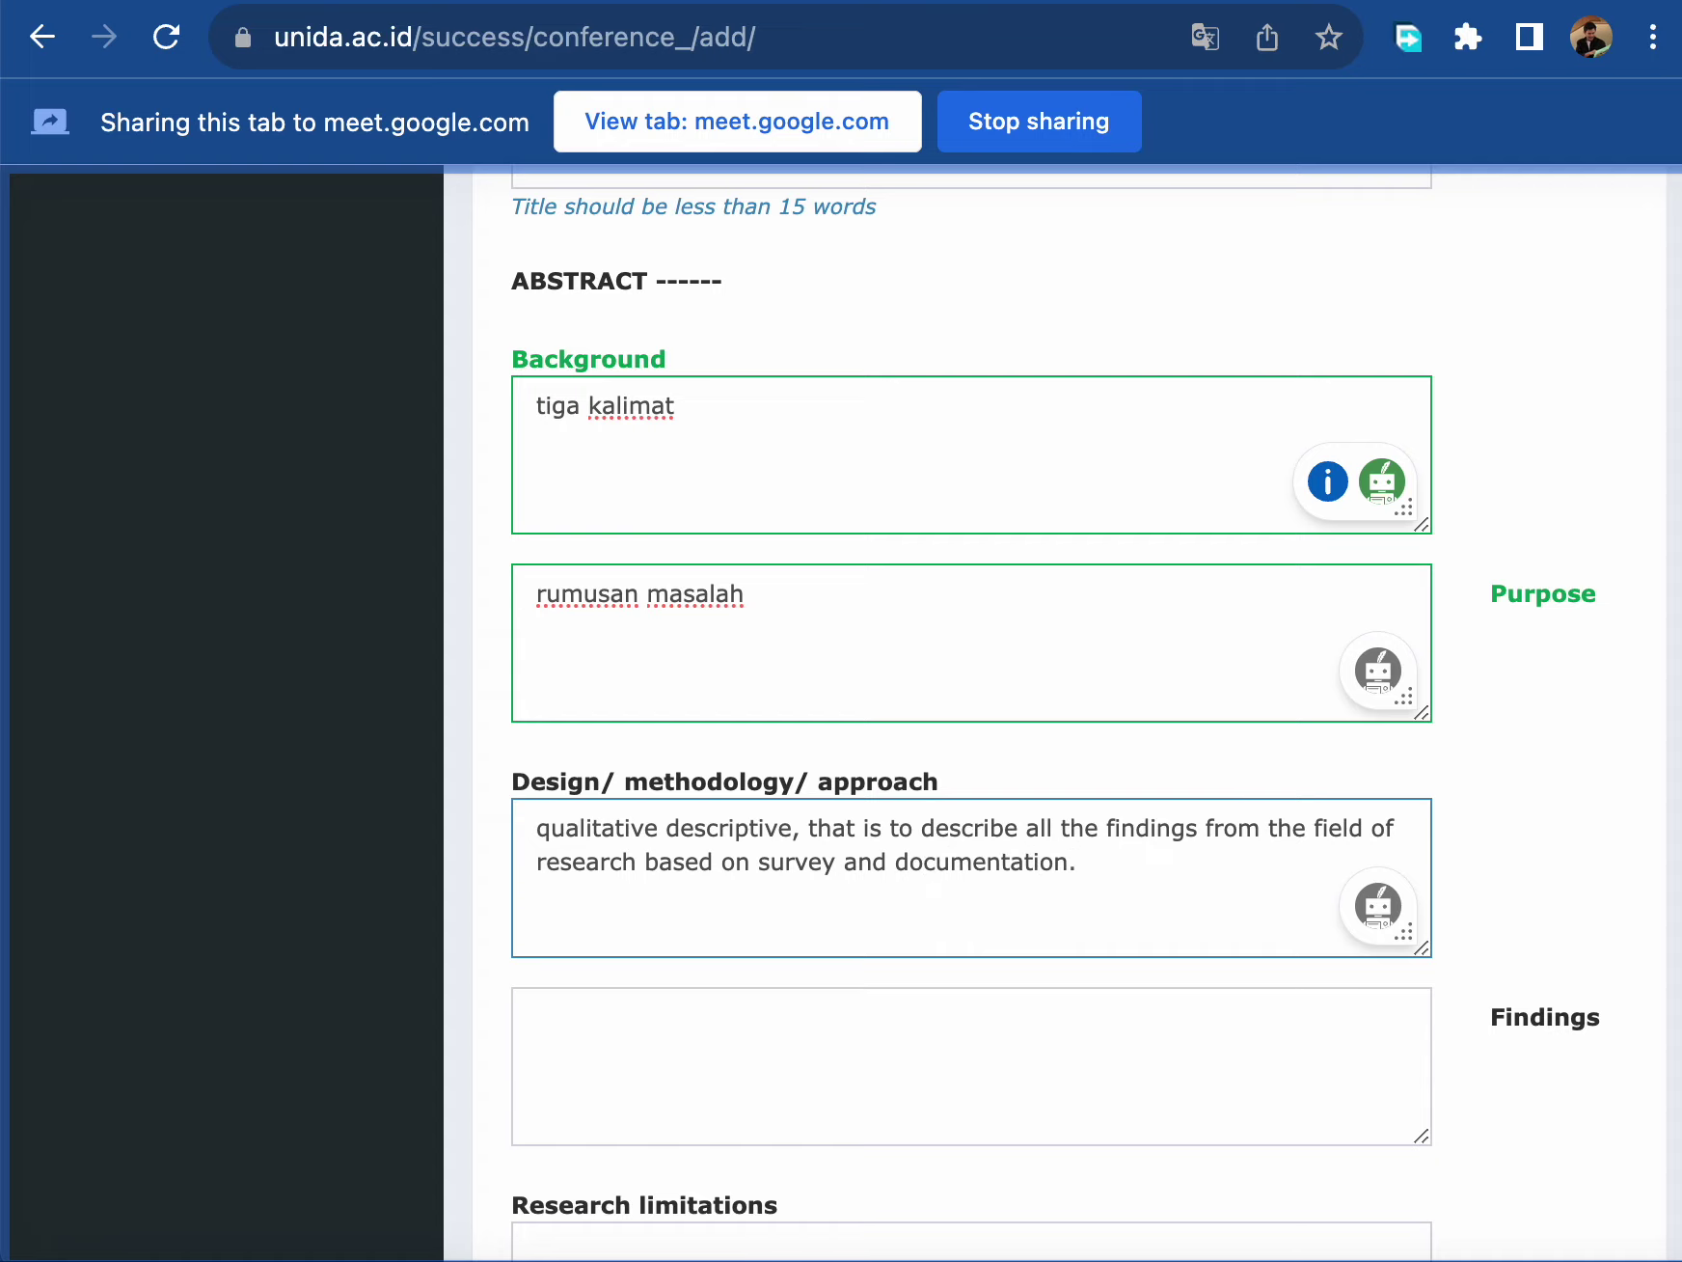
- Switch to Finder and open the judul-judul Artikel.xlsx spreadsheet from the Desktop
{"action": "left_click", "coordinate": [976, 1050]}
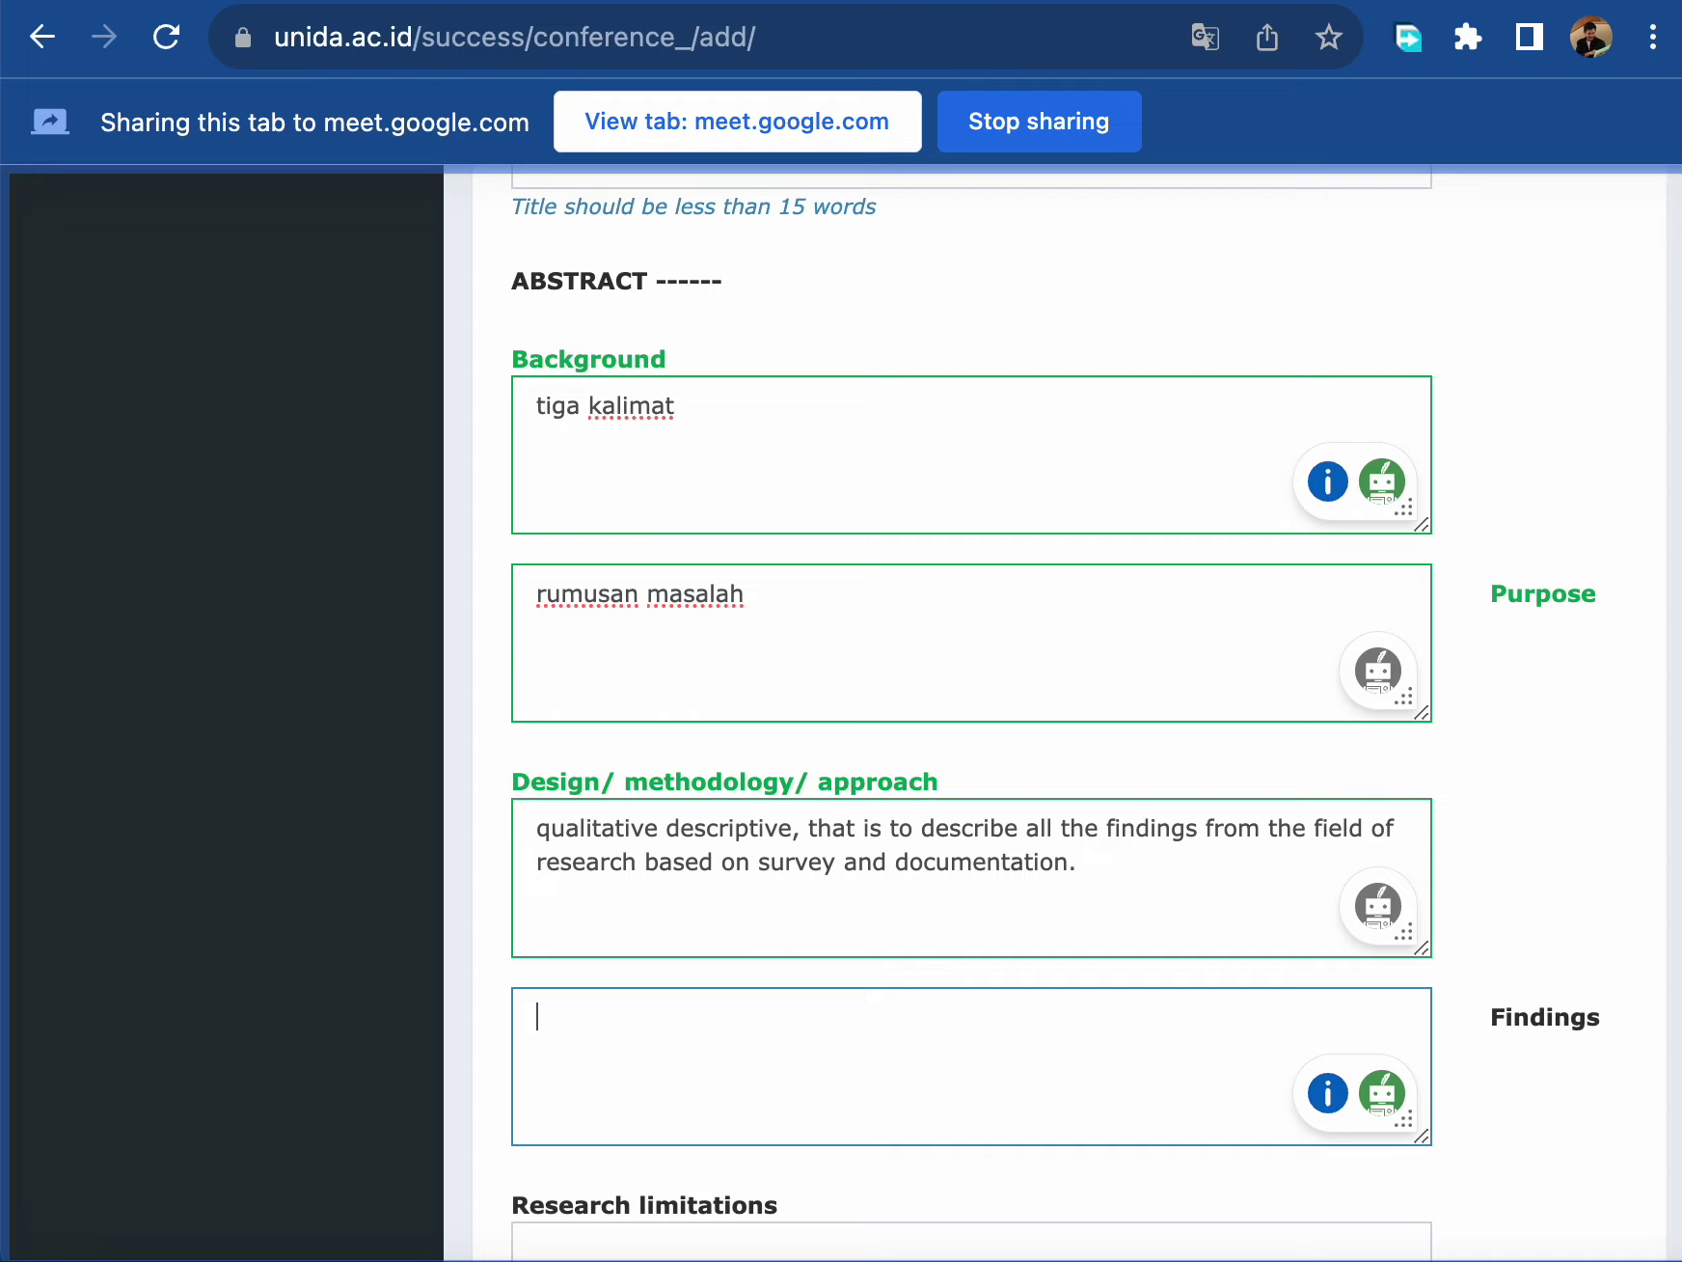
{"action": "key", "text": "super+Tab"}
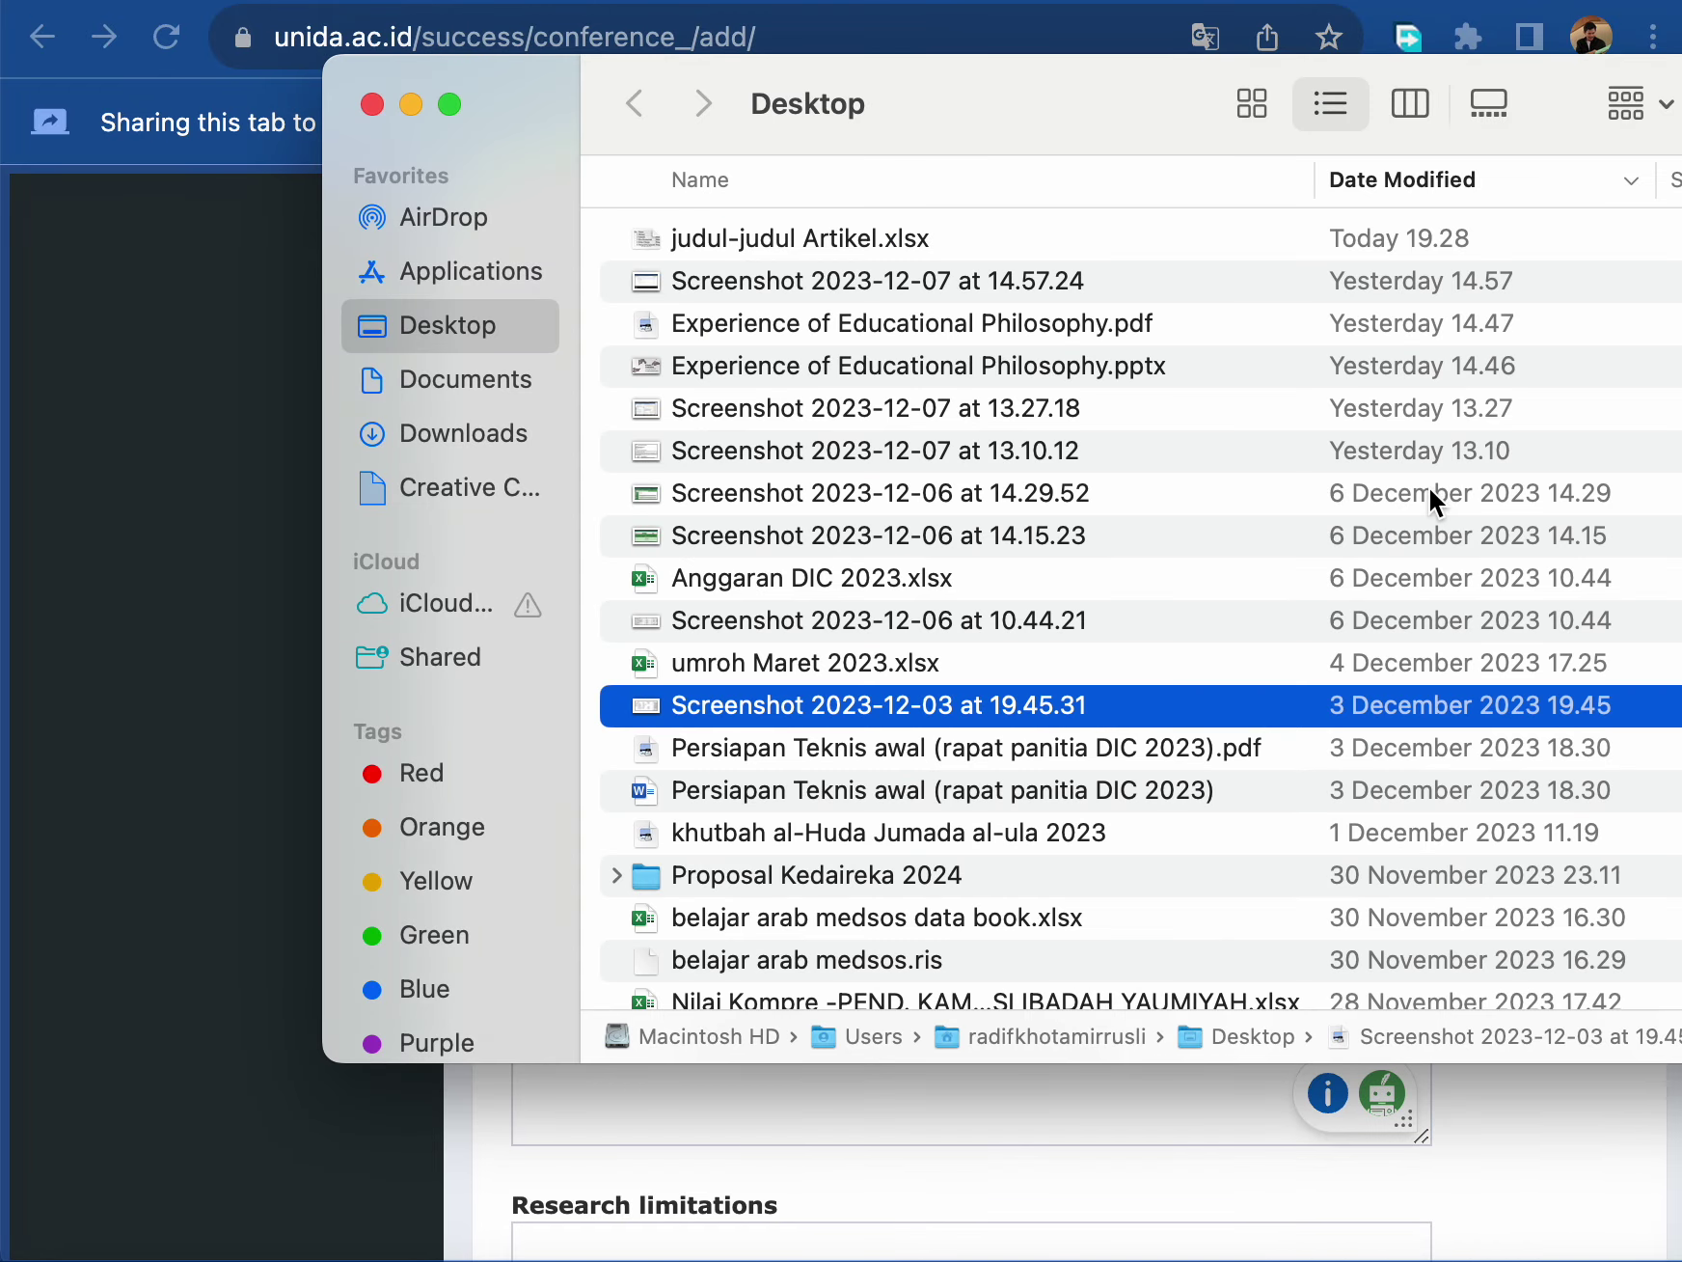
{"action": "double_click", "coordinate": [704, 242]}
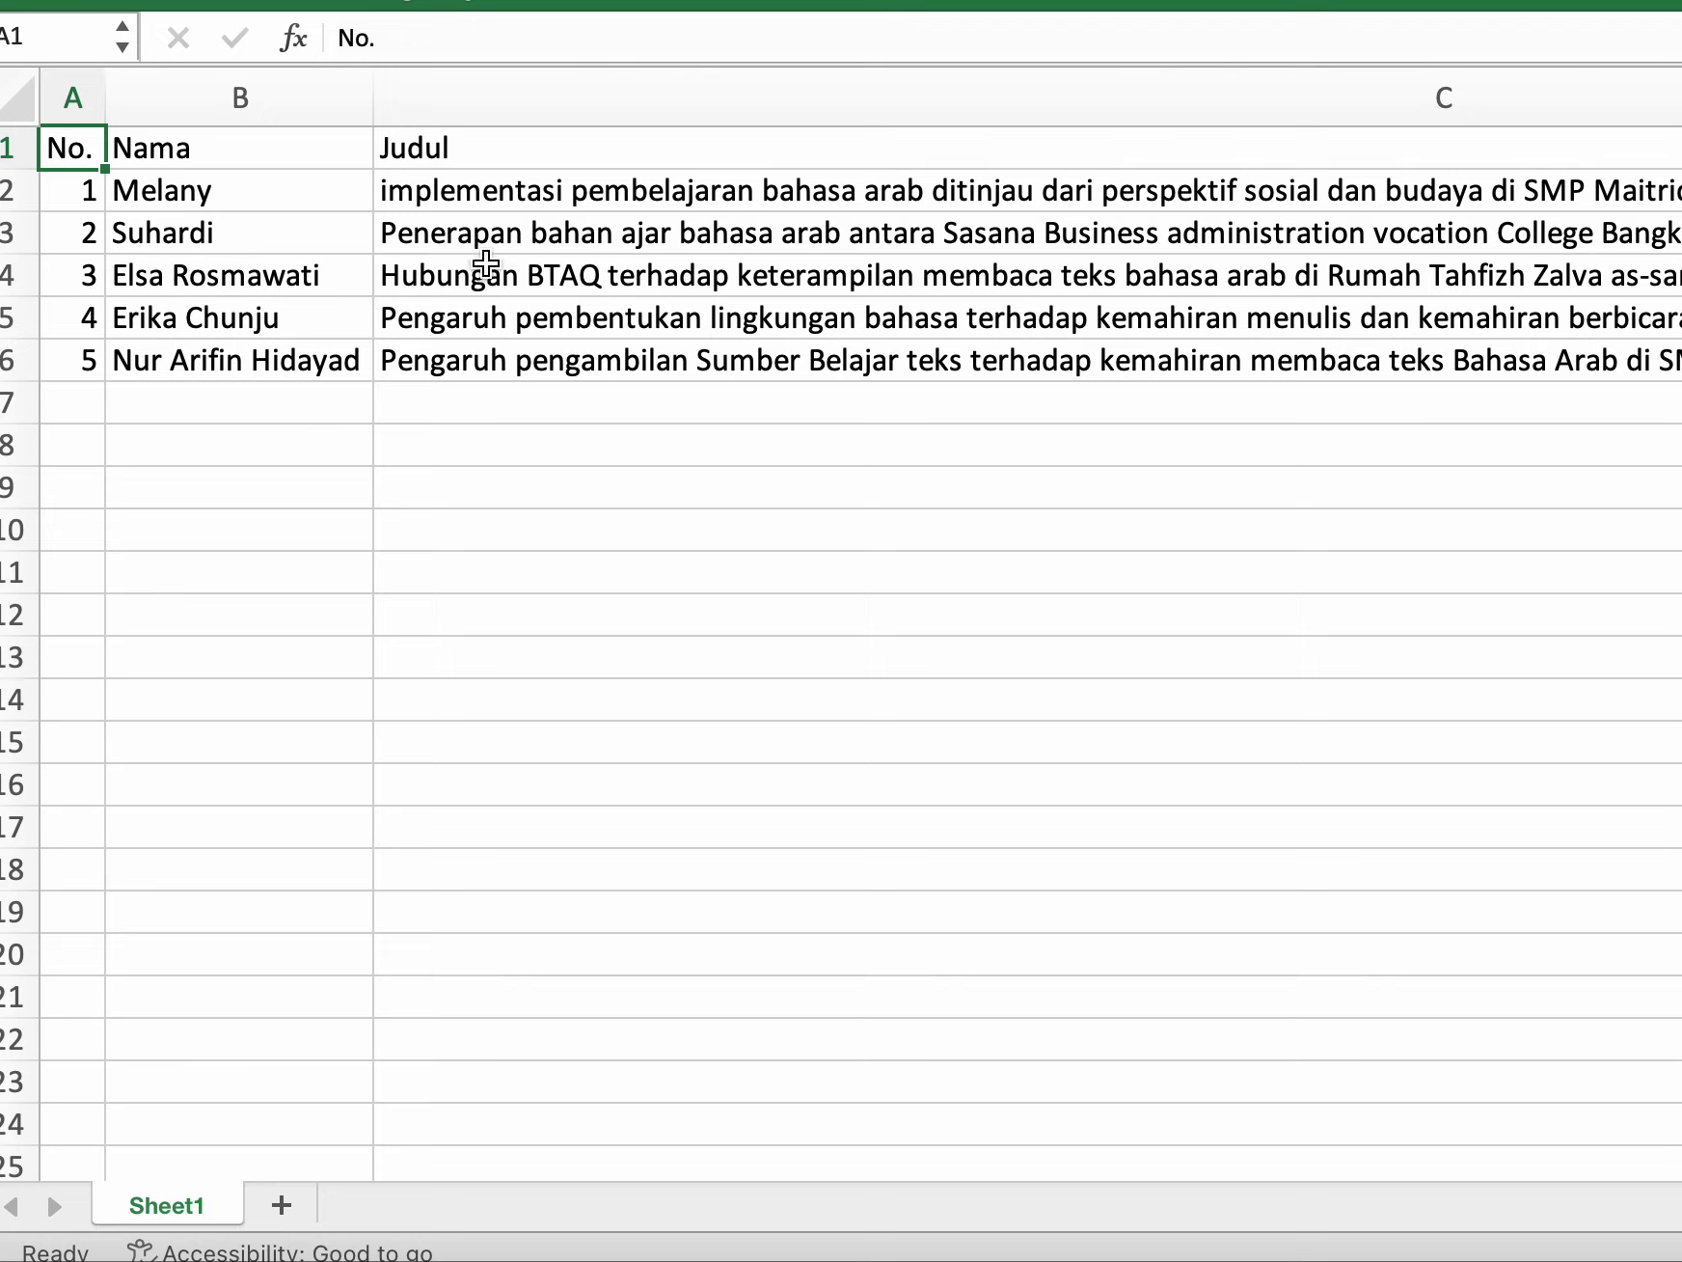
- Examine the background, method and findings columns of the article list, and return to the registration form in Chrome
{"action": "left_click", "coordinate": [681, 201]}
{"action": "key", "text": "Right"}
{"action": "key", "text": "Right"}
{"action": "key", "text": "Right"}
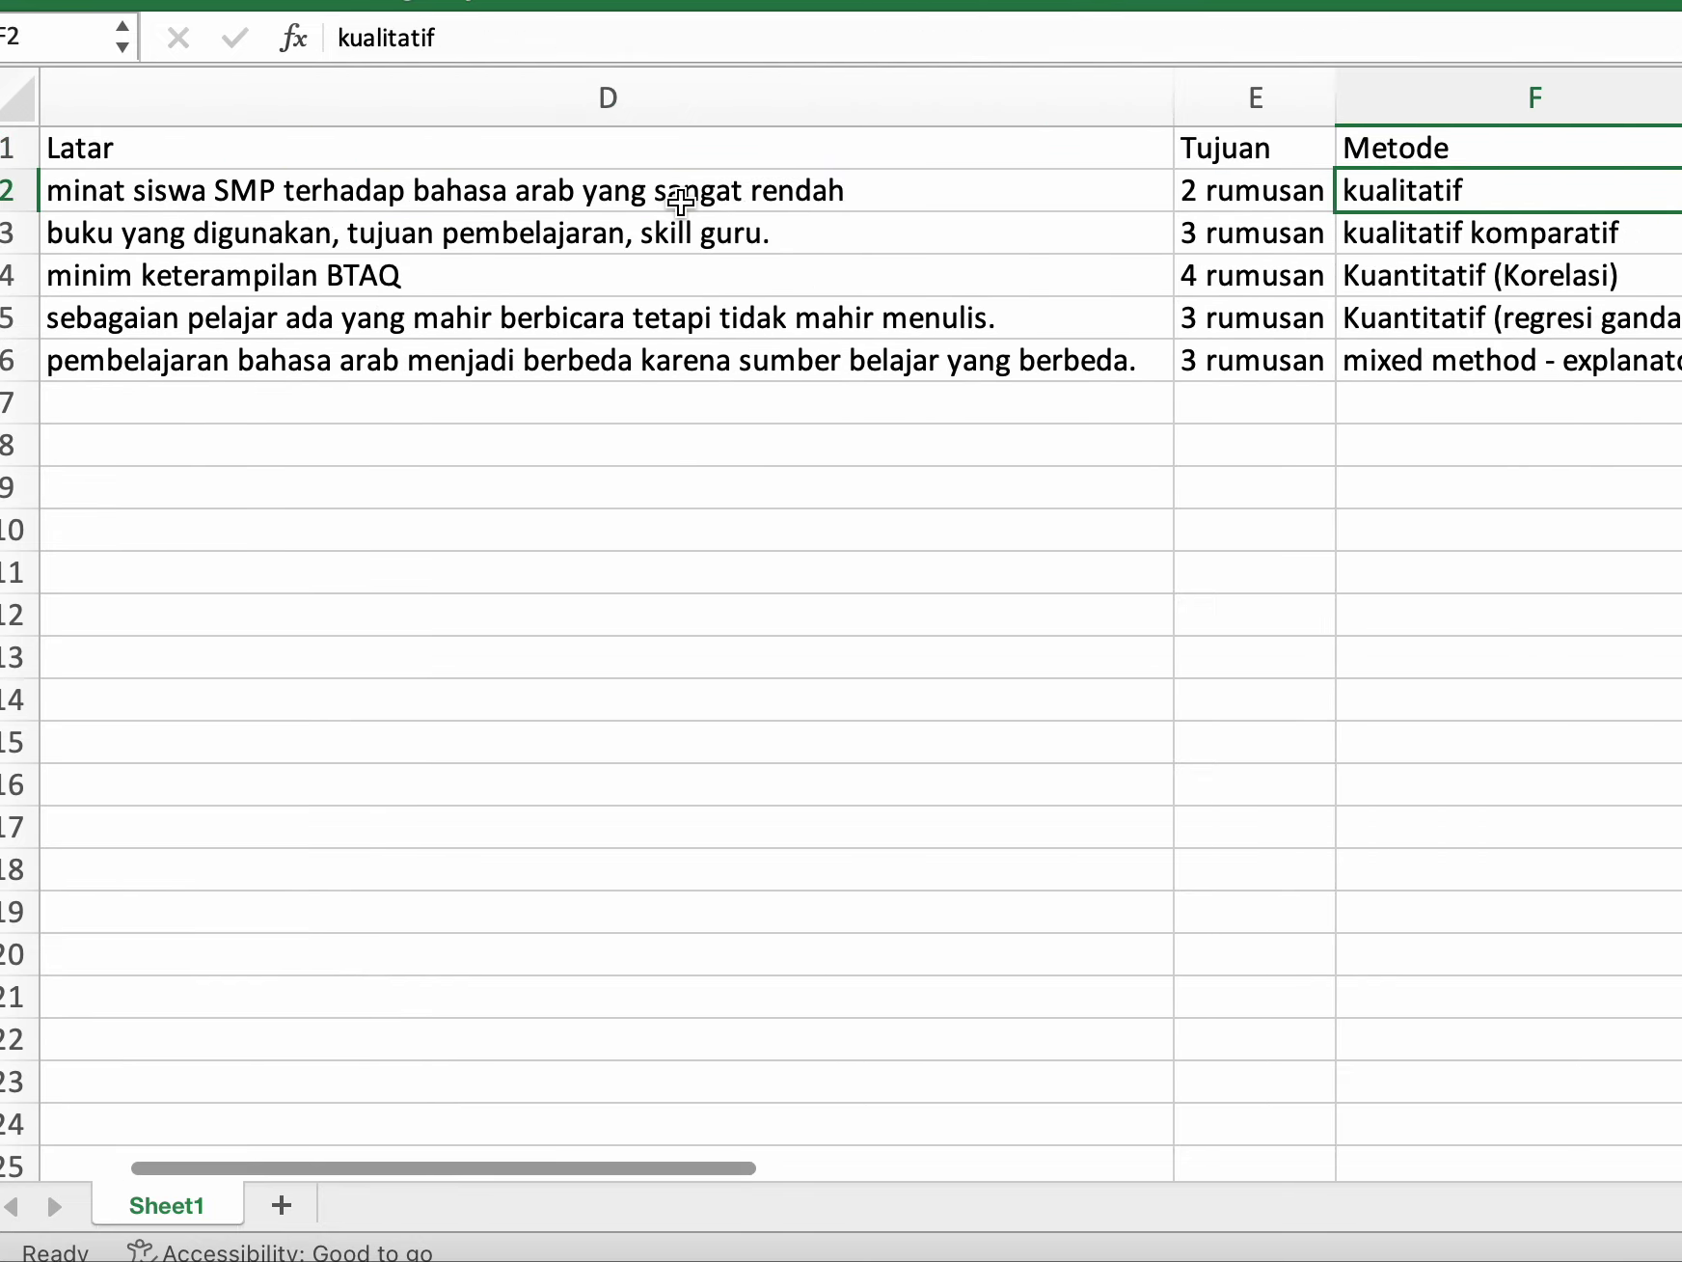
{"action": "key", "text": "Right"}
{"action": "key", "text": "Right"}
{"action": "key", "text": "Right"}
{"action": "key", "text": "Left"}
{"action": "key", "text": "Left"}
{"action": "key", "text": "Down"}
{"action": "key", "text": "Down"}
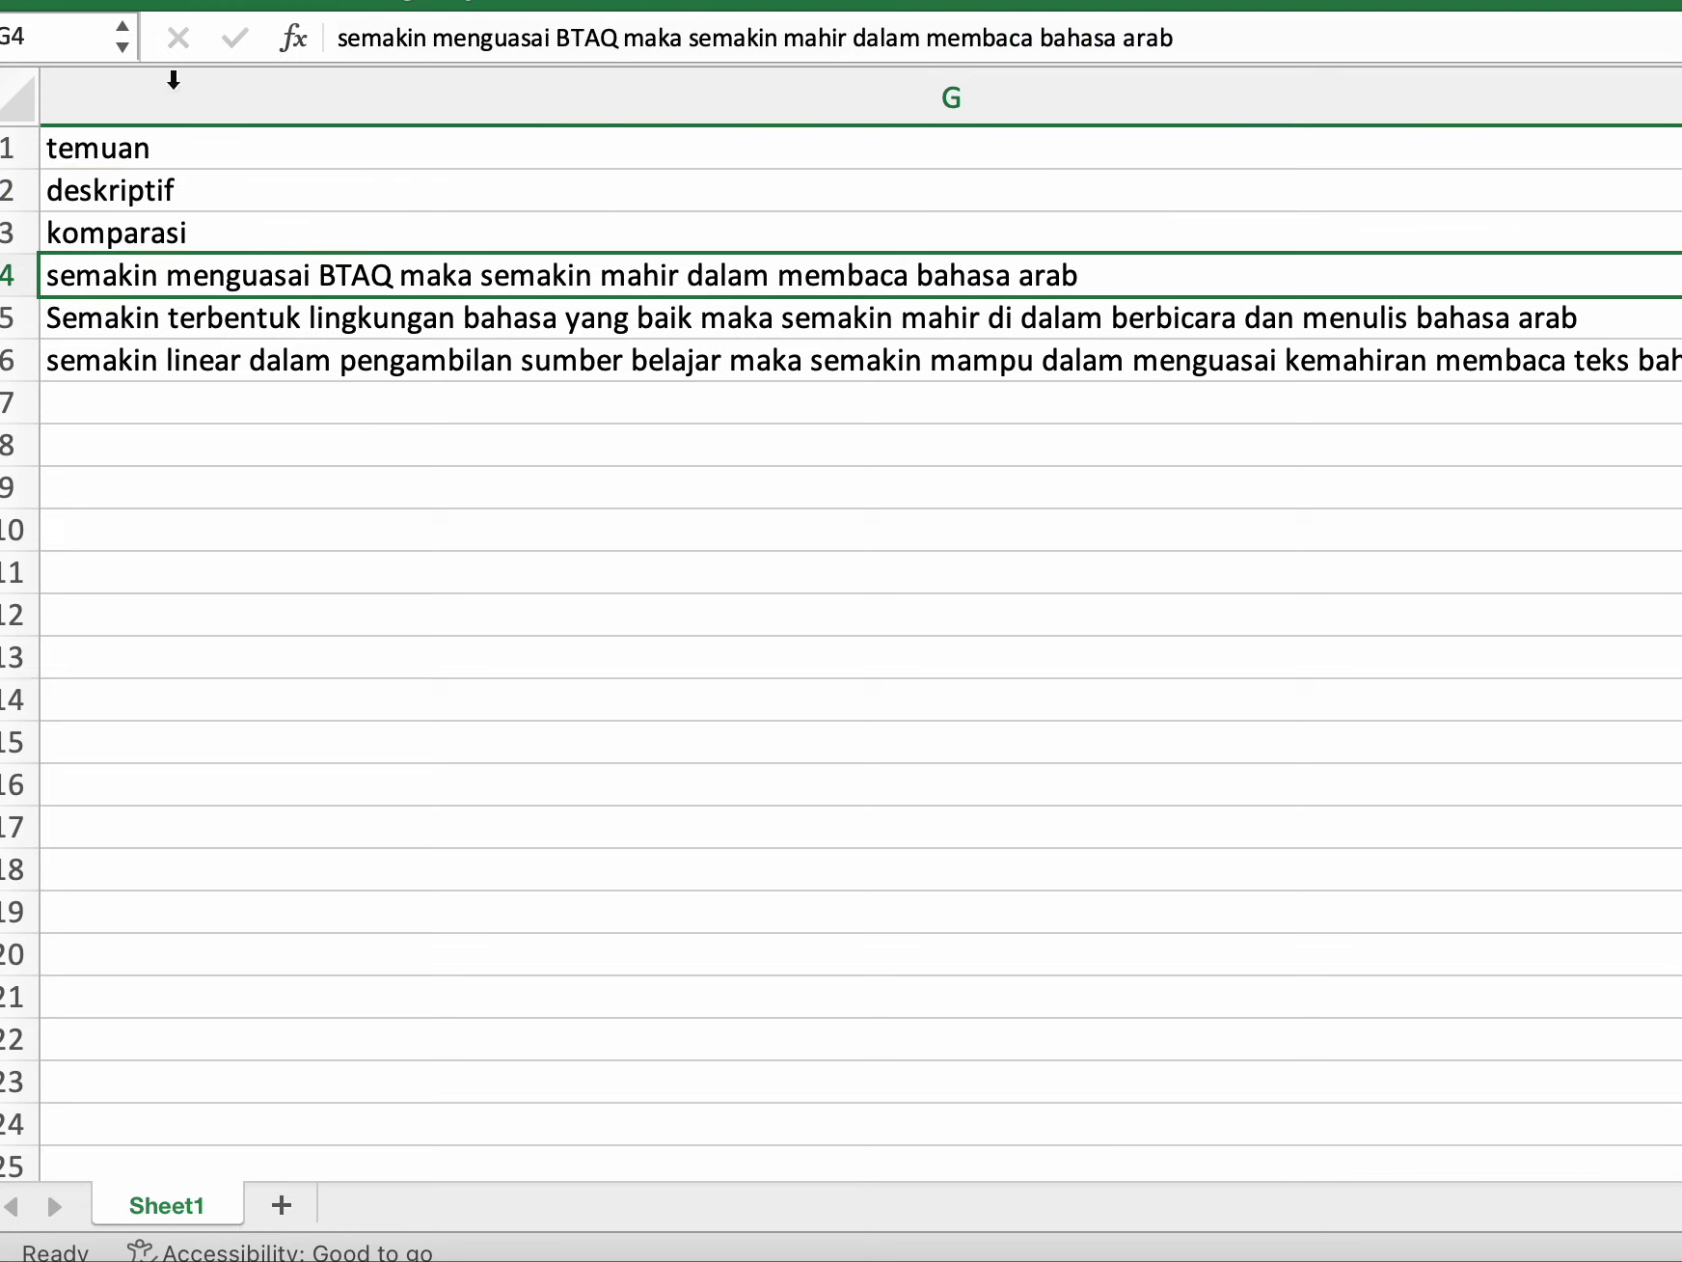
{"action": "key", "text": "super+Tab"}
{"action": "left_click", "coordinate": [373, 103]}
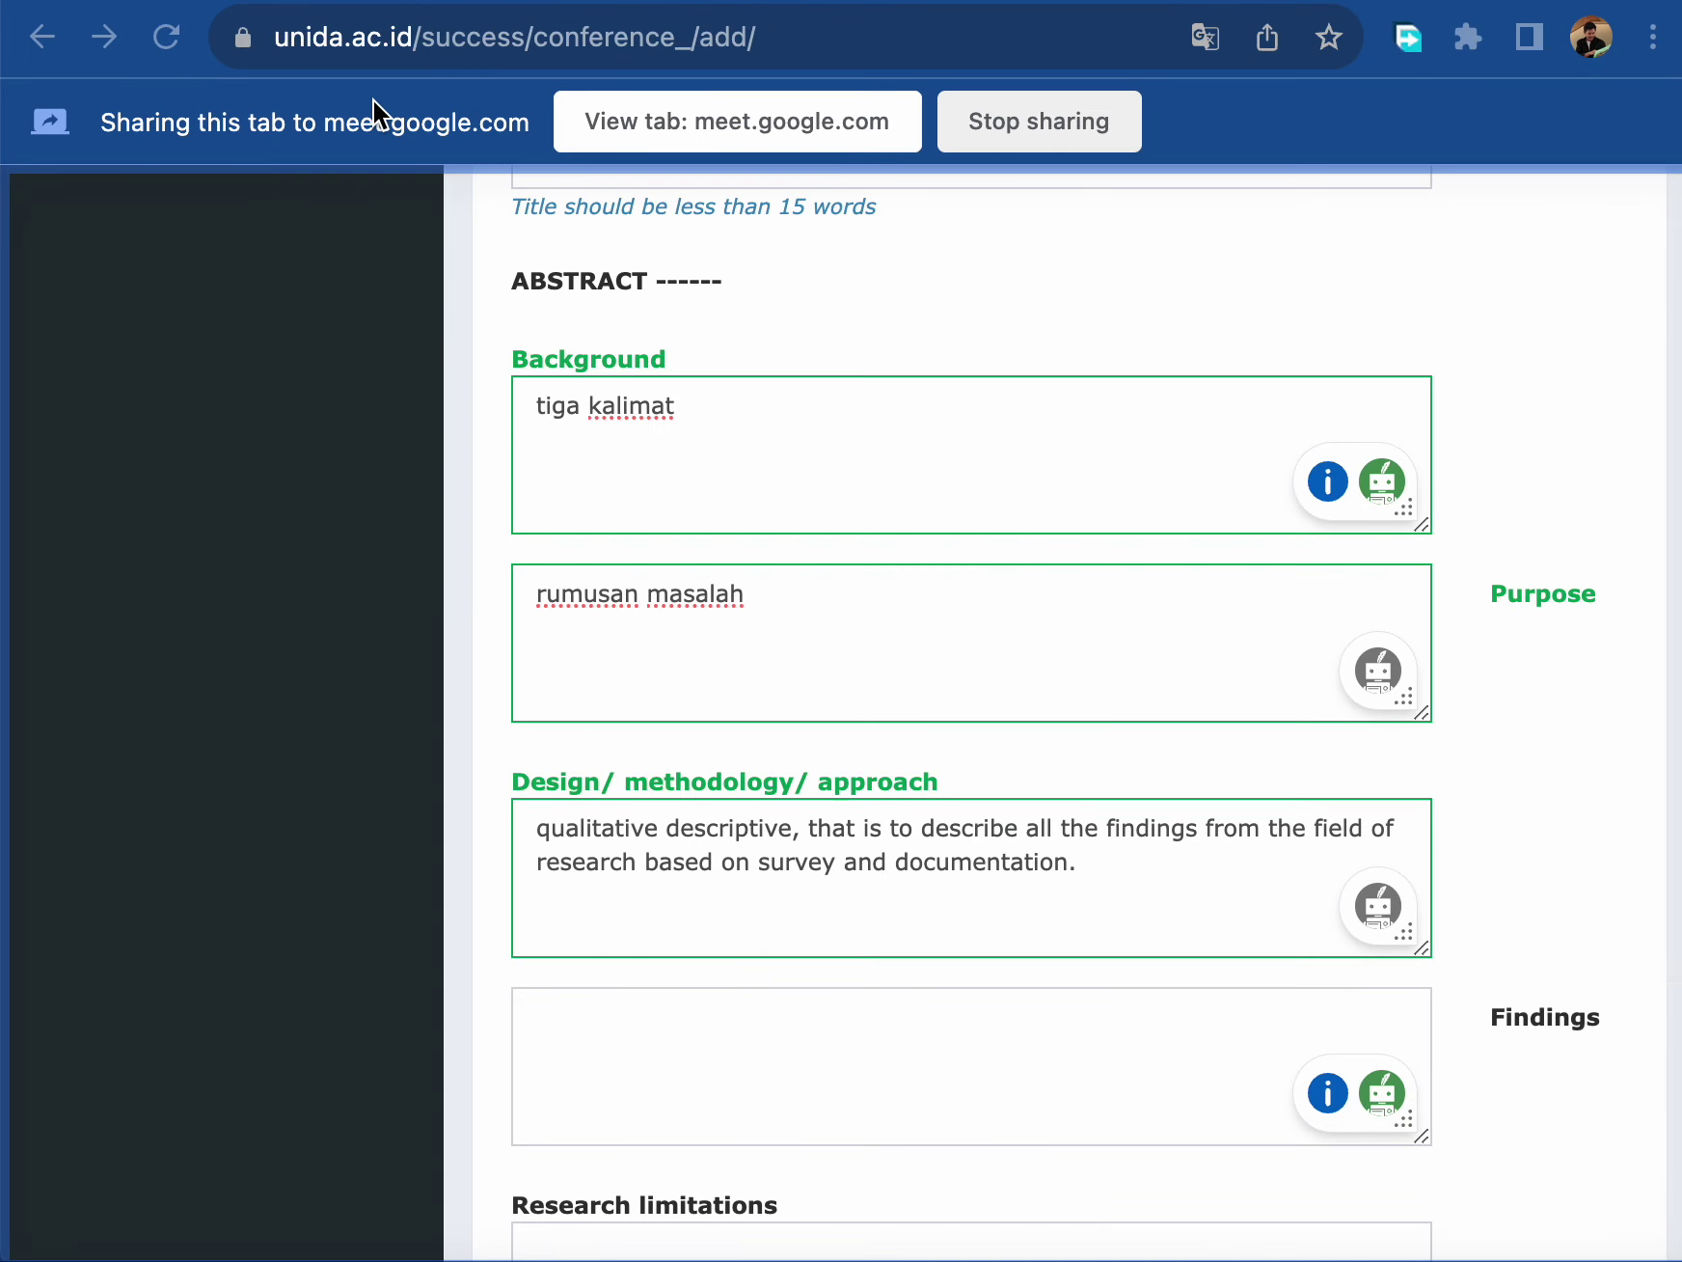
{"action": "left_click", "coordinate": [763, 1009]}
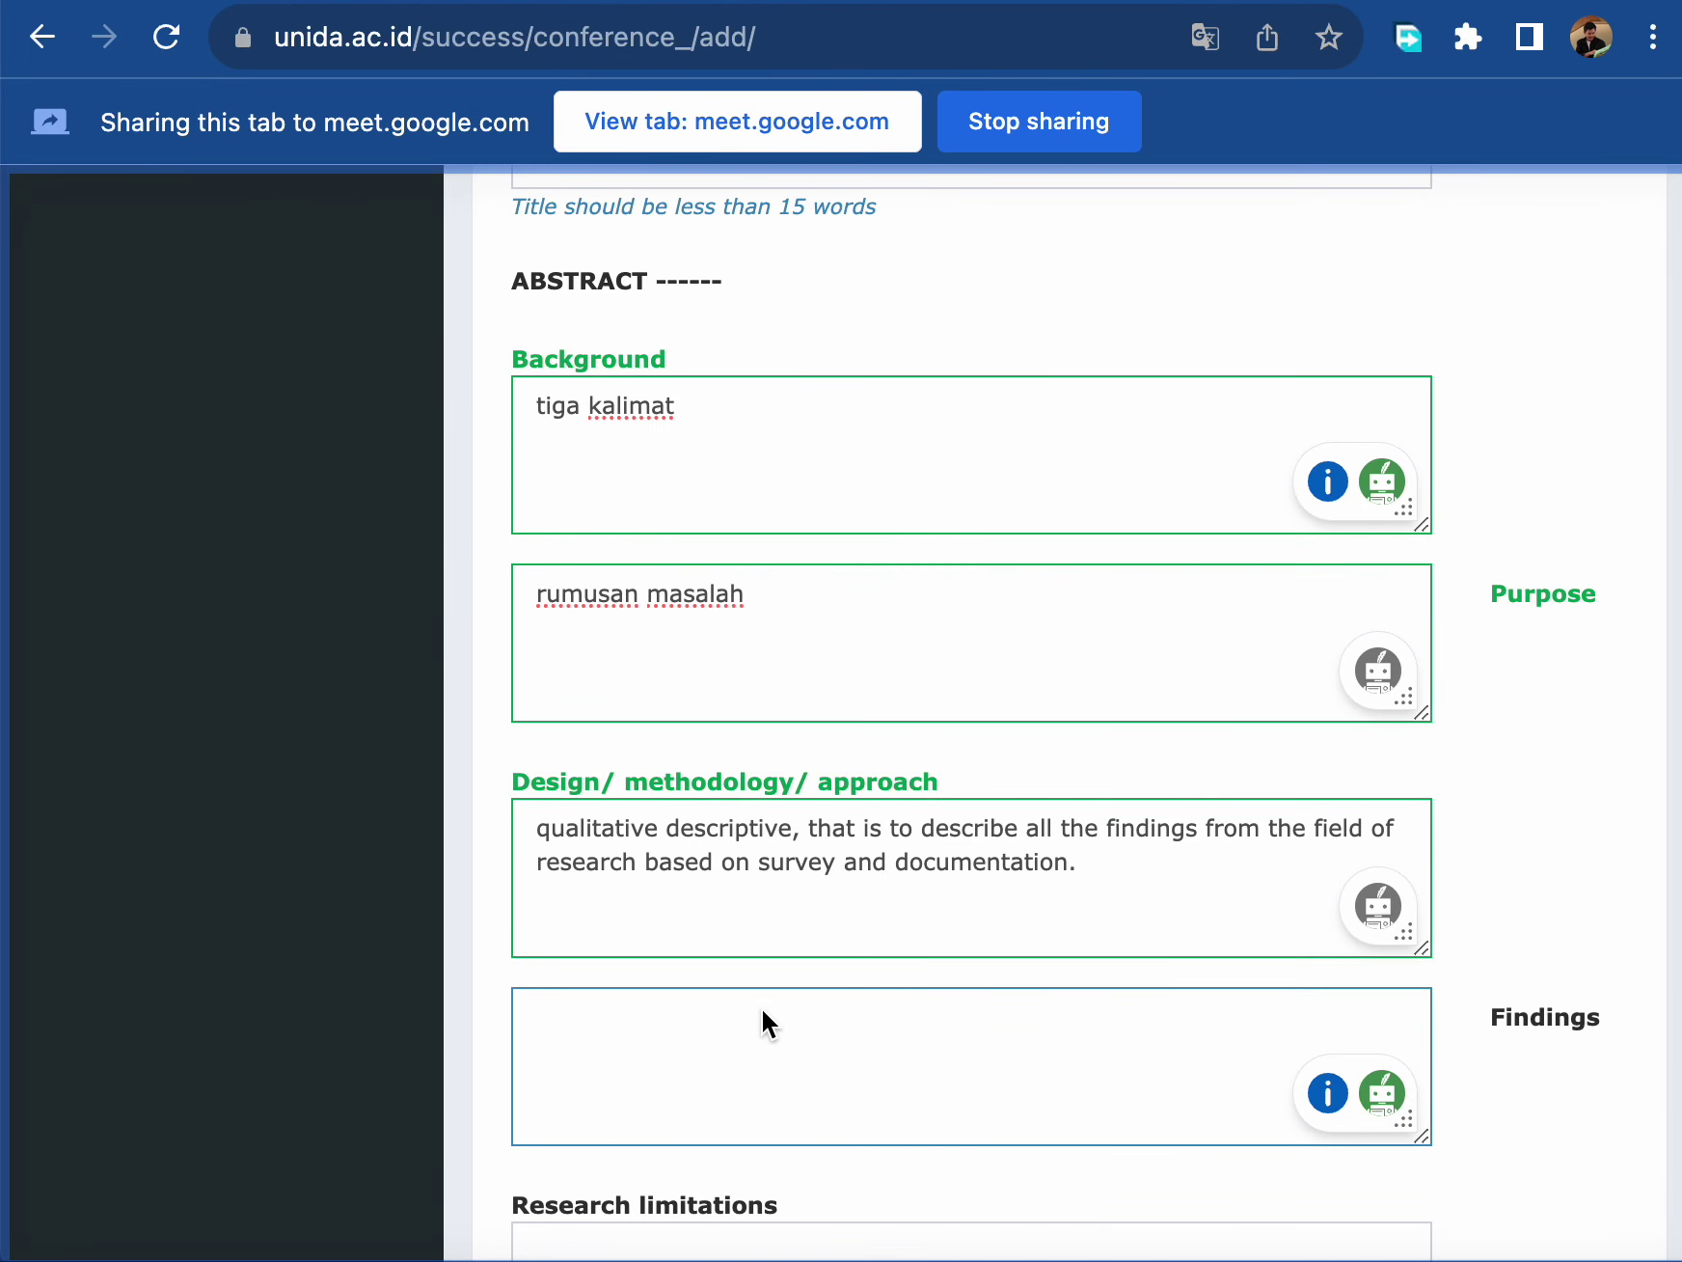
{"action": "left_click", "coordinate": [1531, 1099]}
- Enter "this research only applied in SMA Cahaya rancamaya" as the abstract's research limitations
{"action": "scroll", "coordinate": [1531, 1110], "scroll_direction": "down", "scroll_amount": 2}
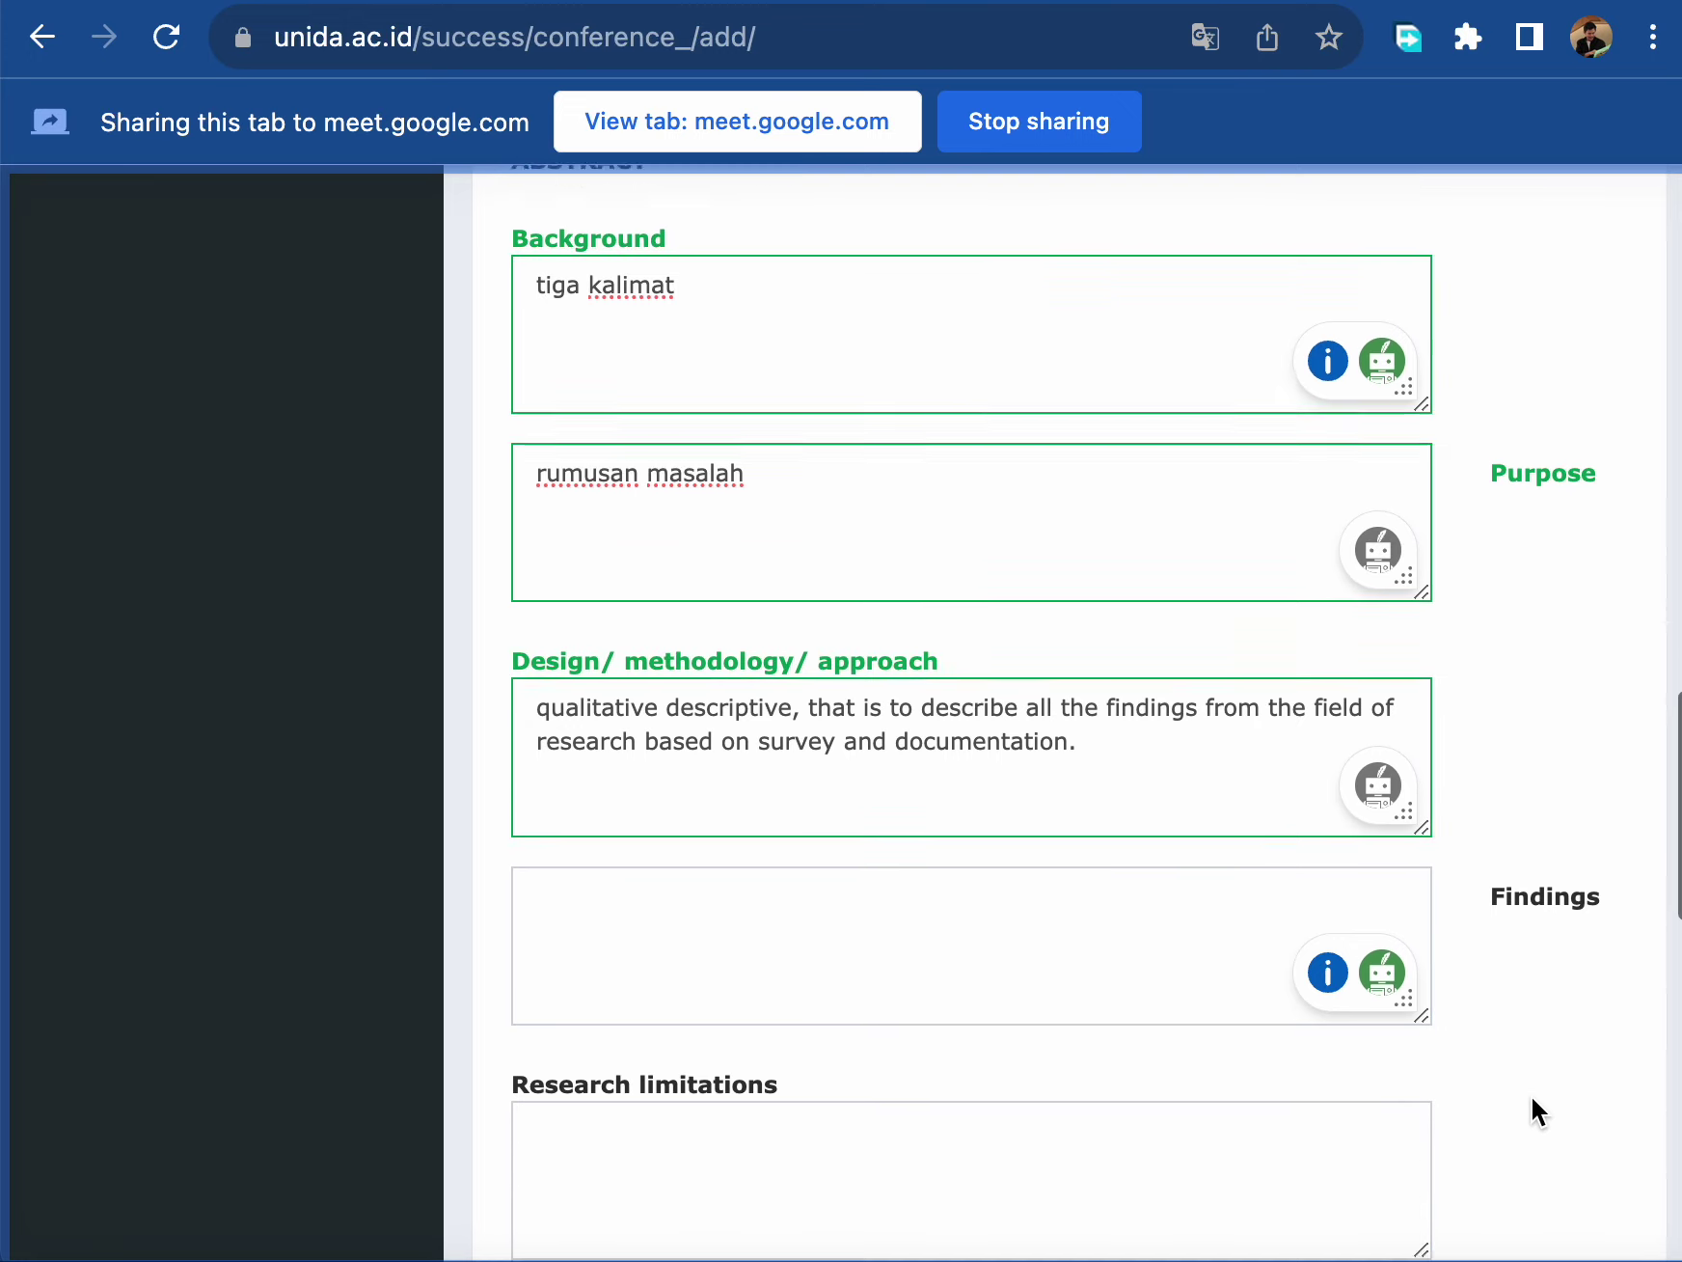
{"action": "scroll", "coordinate": [1531, 1095], "scroll_direction": "down", "scroll_amount": 1}
{"action": "left_click", "coordinate": [876, 1038]}
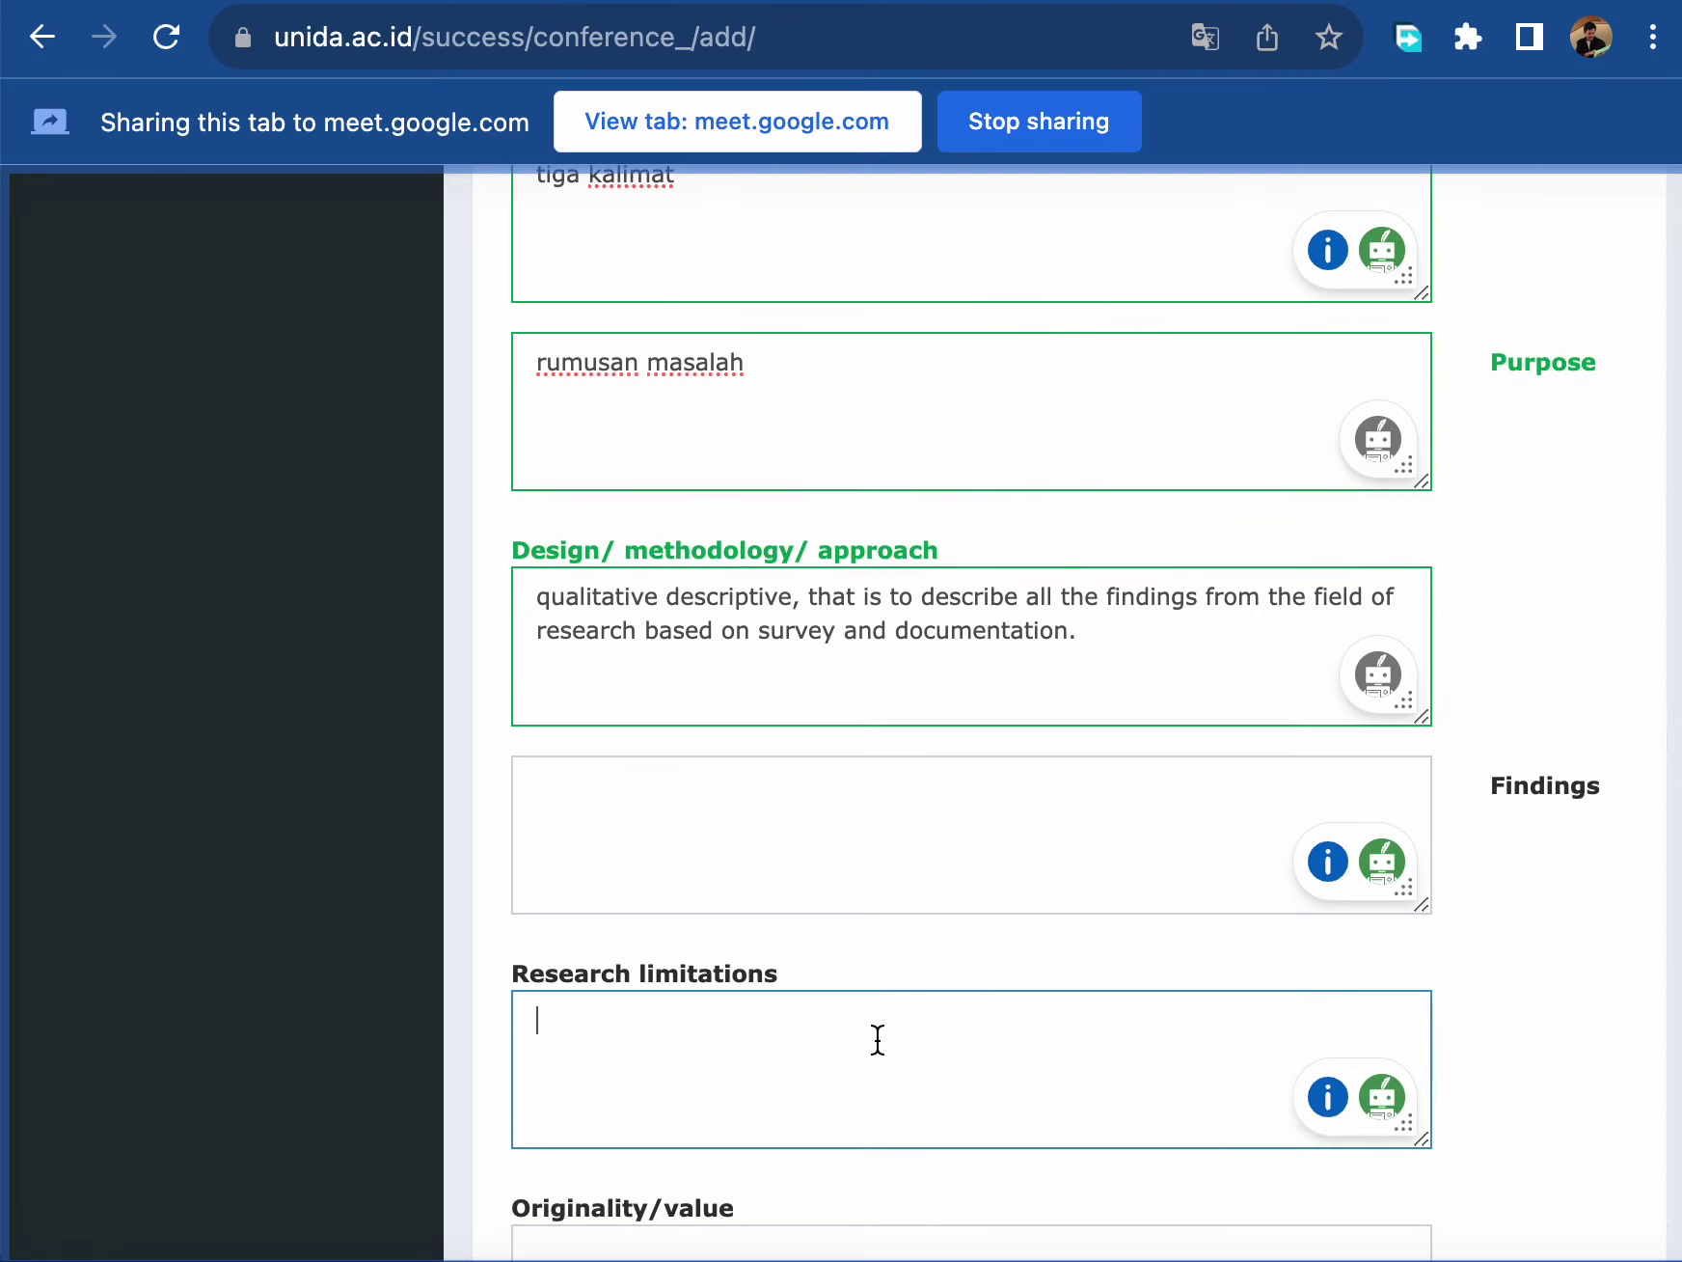
{"action": "type", "text": "this researhc"}
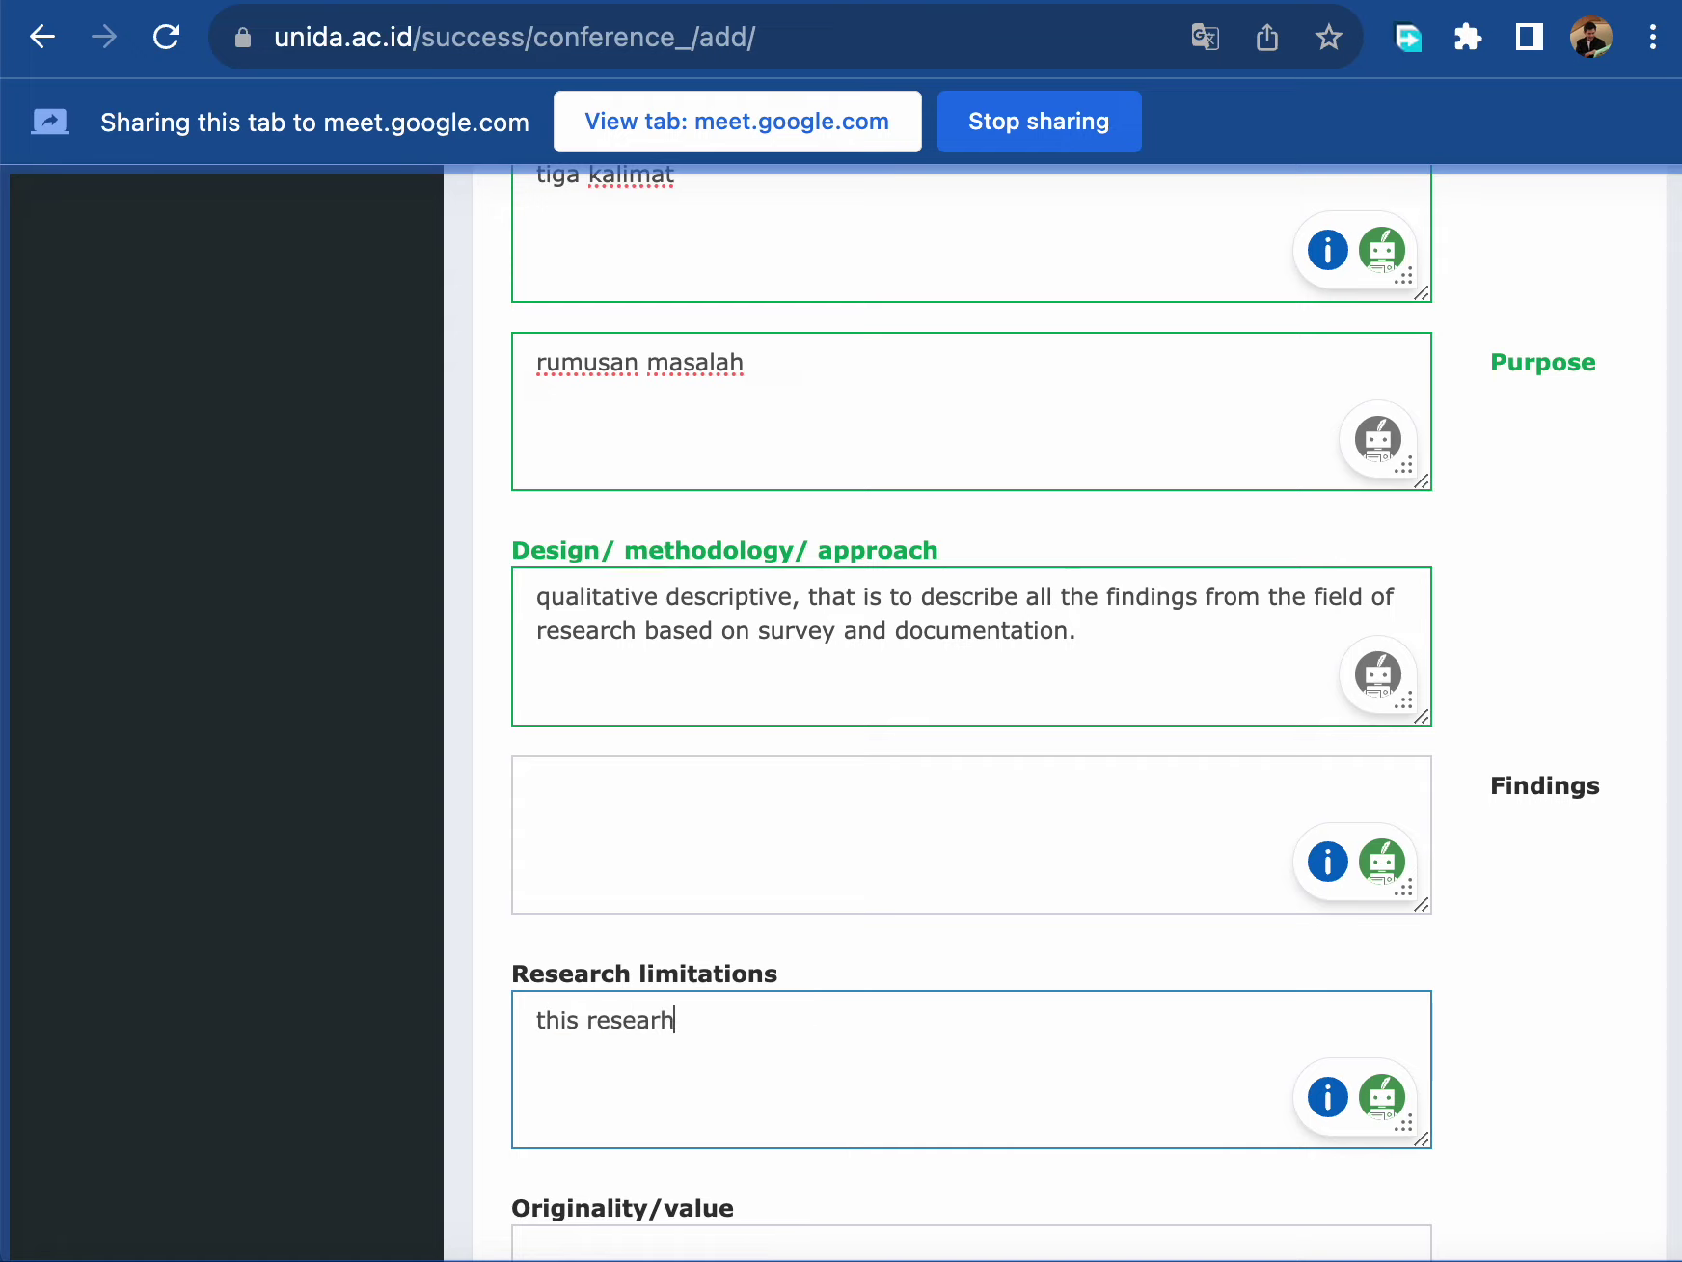
{"action": "key", "text": "BackSpace"}
{"action": "key", "text": "BackSpace"}
{"action": "type", "text": "ch only applied in "}
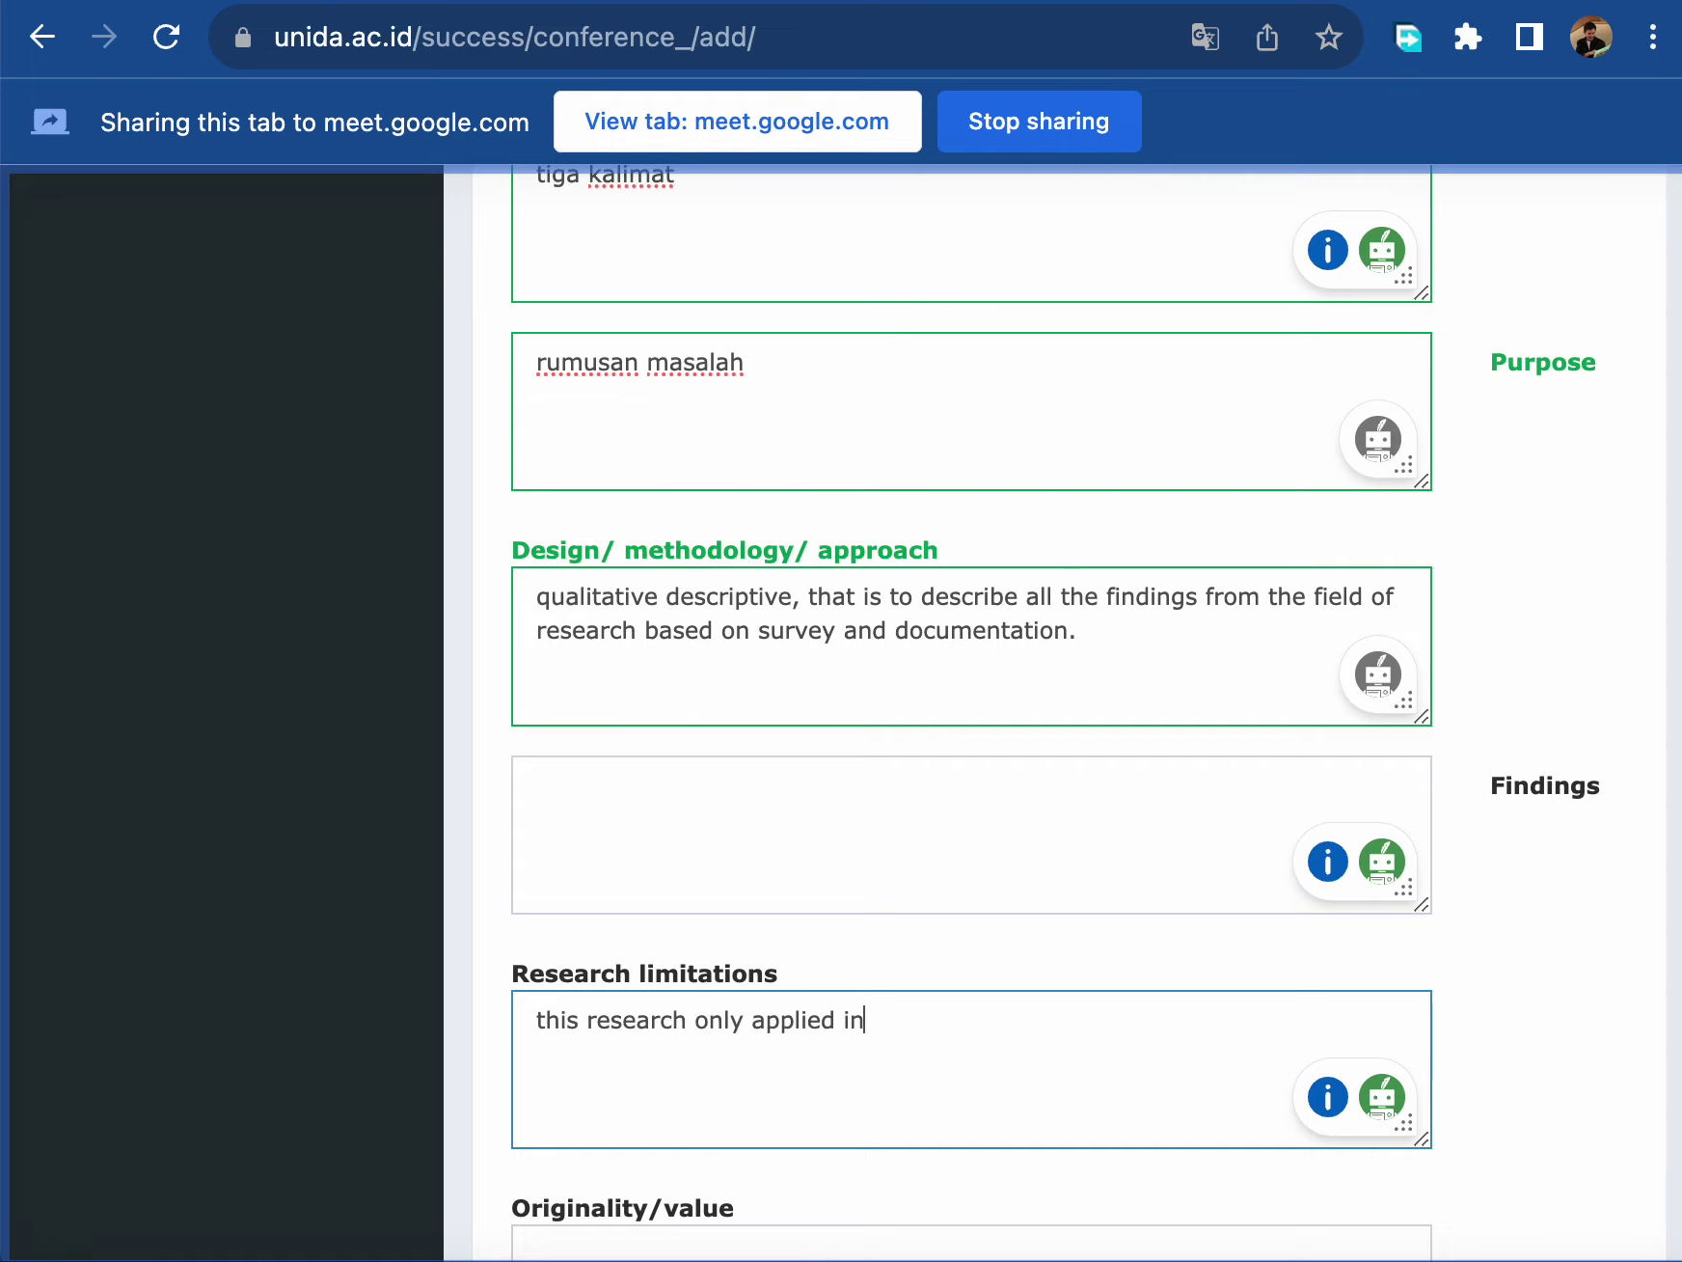
{"action": "type", "text": "SMA R"}
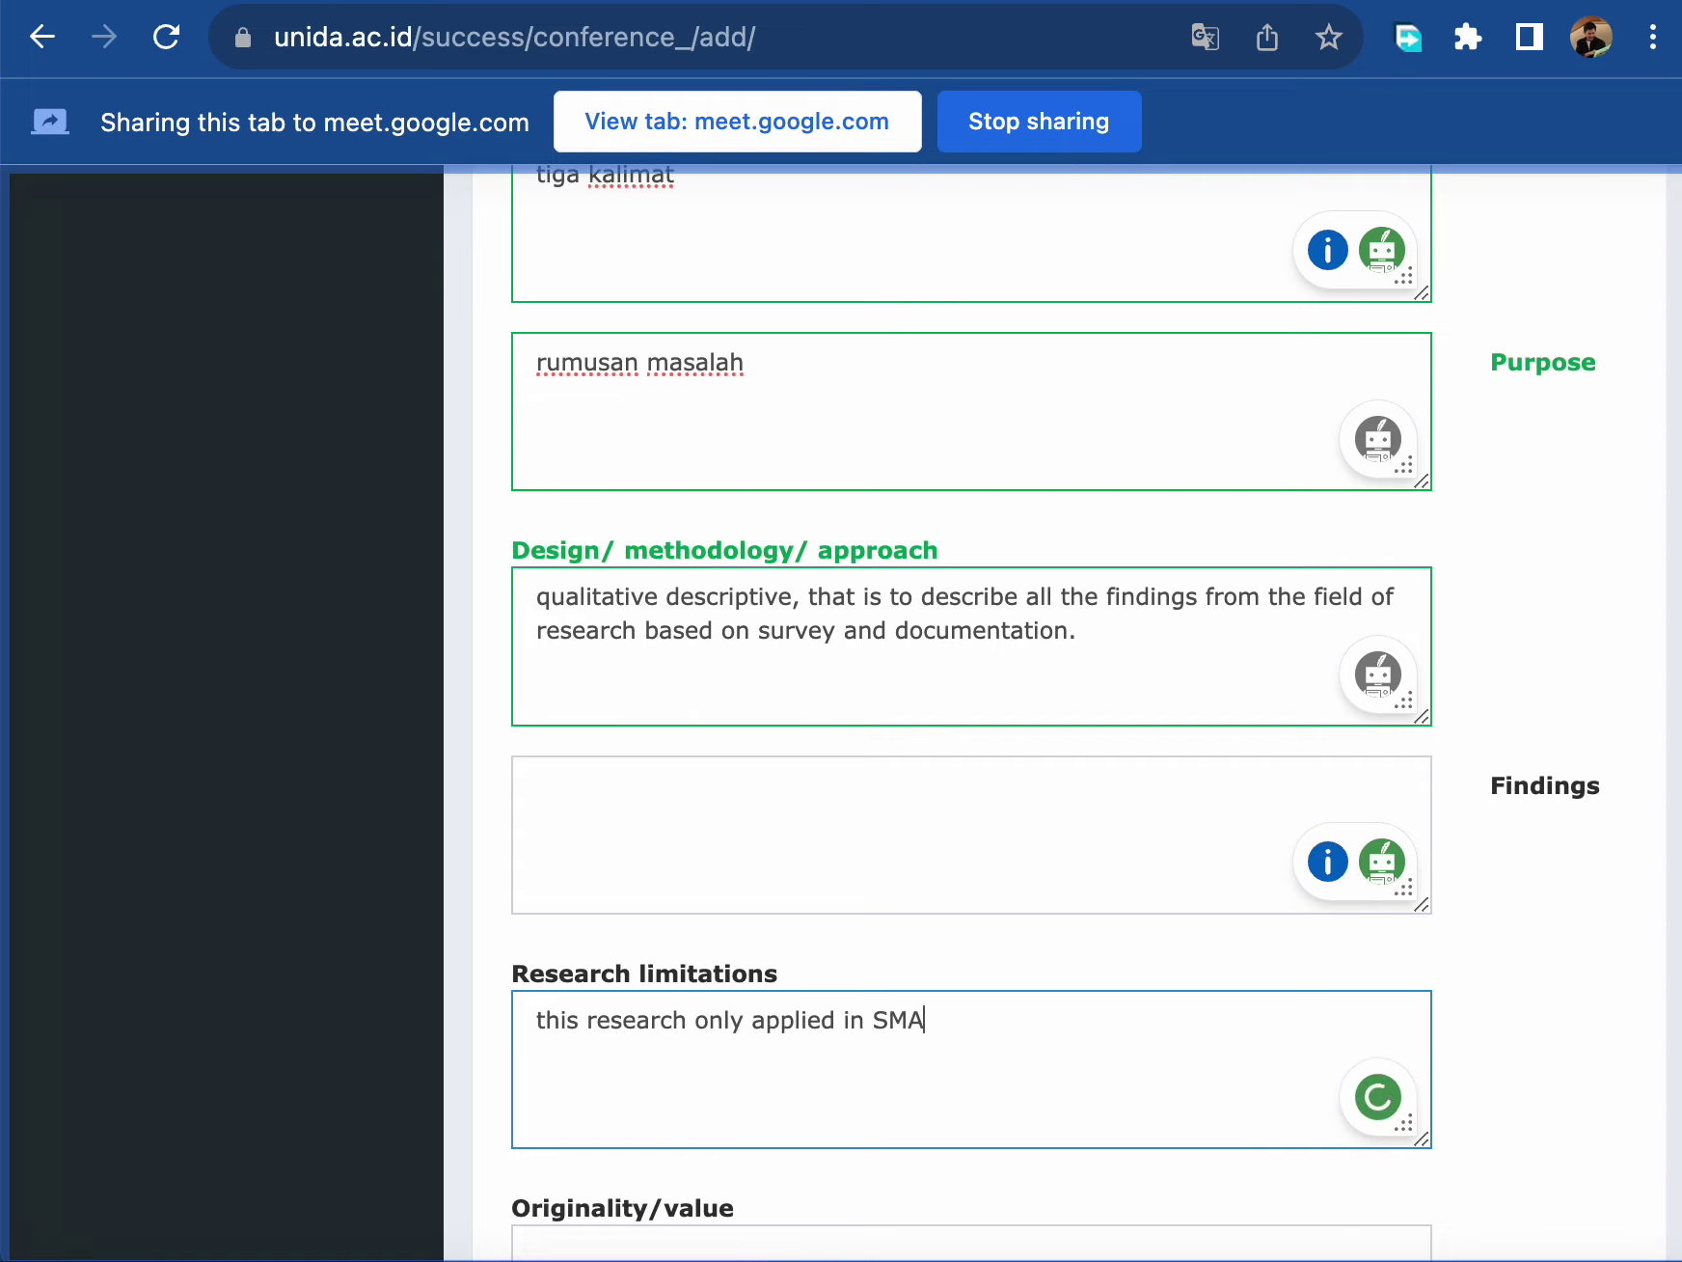
{"action": "key", "text": "BackSpace"}
{"action": "type", "text": "CAya"}
{"action": "key", "text": "BackSpace"}
{"action": "key", "text": "BackSpace"}
{"action": "key", "text": "BackSpace"}
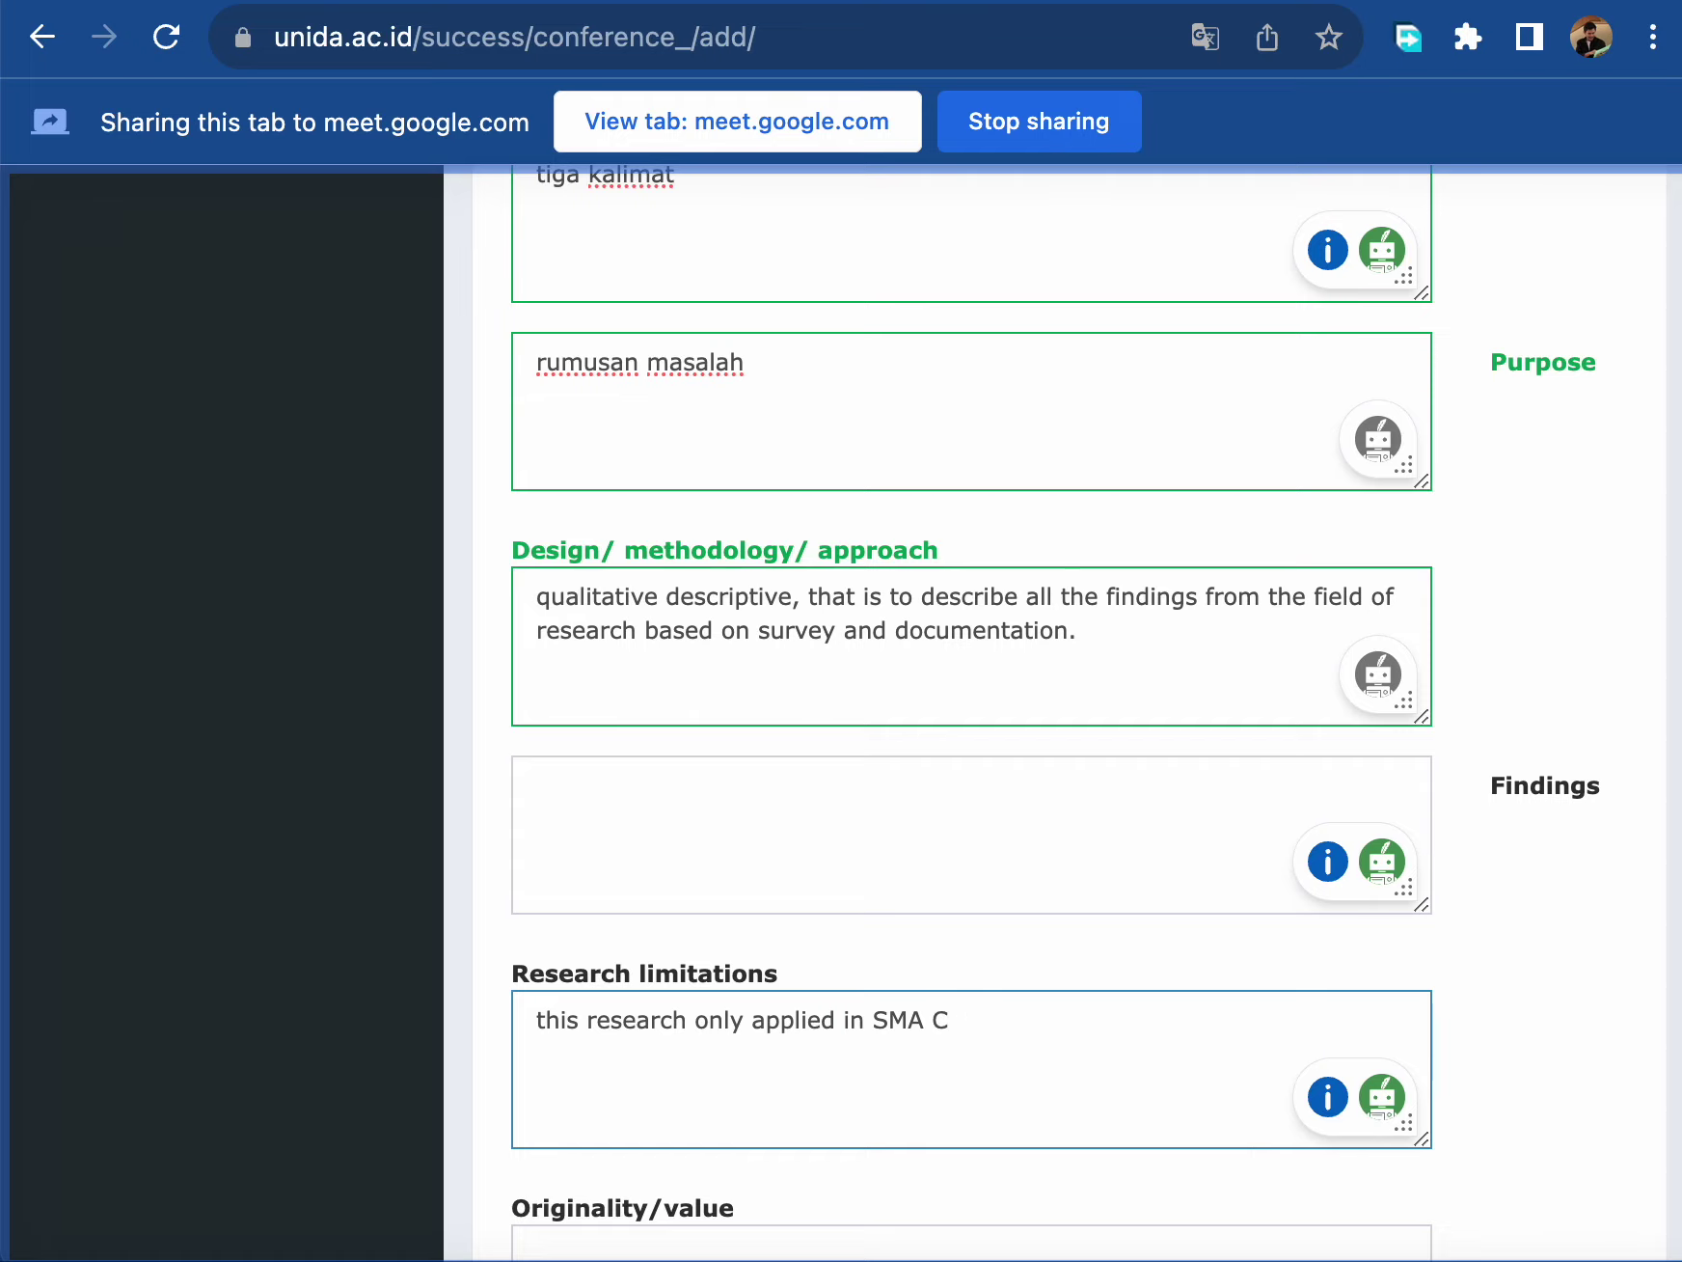
{"action": "type", "text": "ahaya rancamaya in th"}
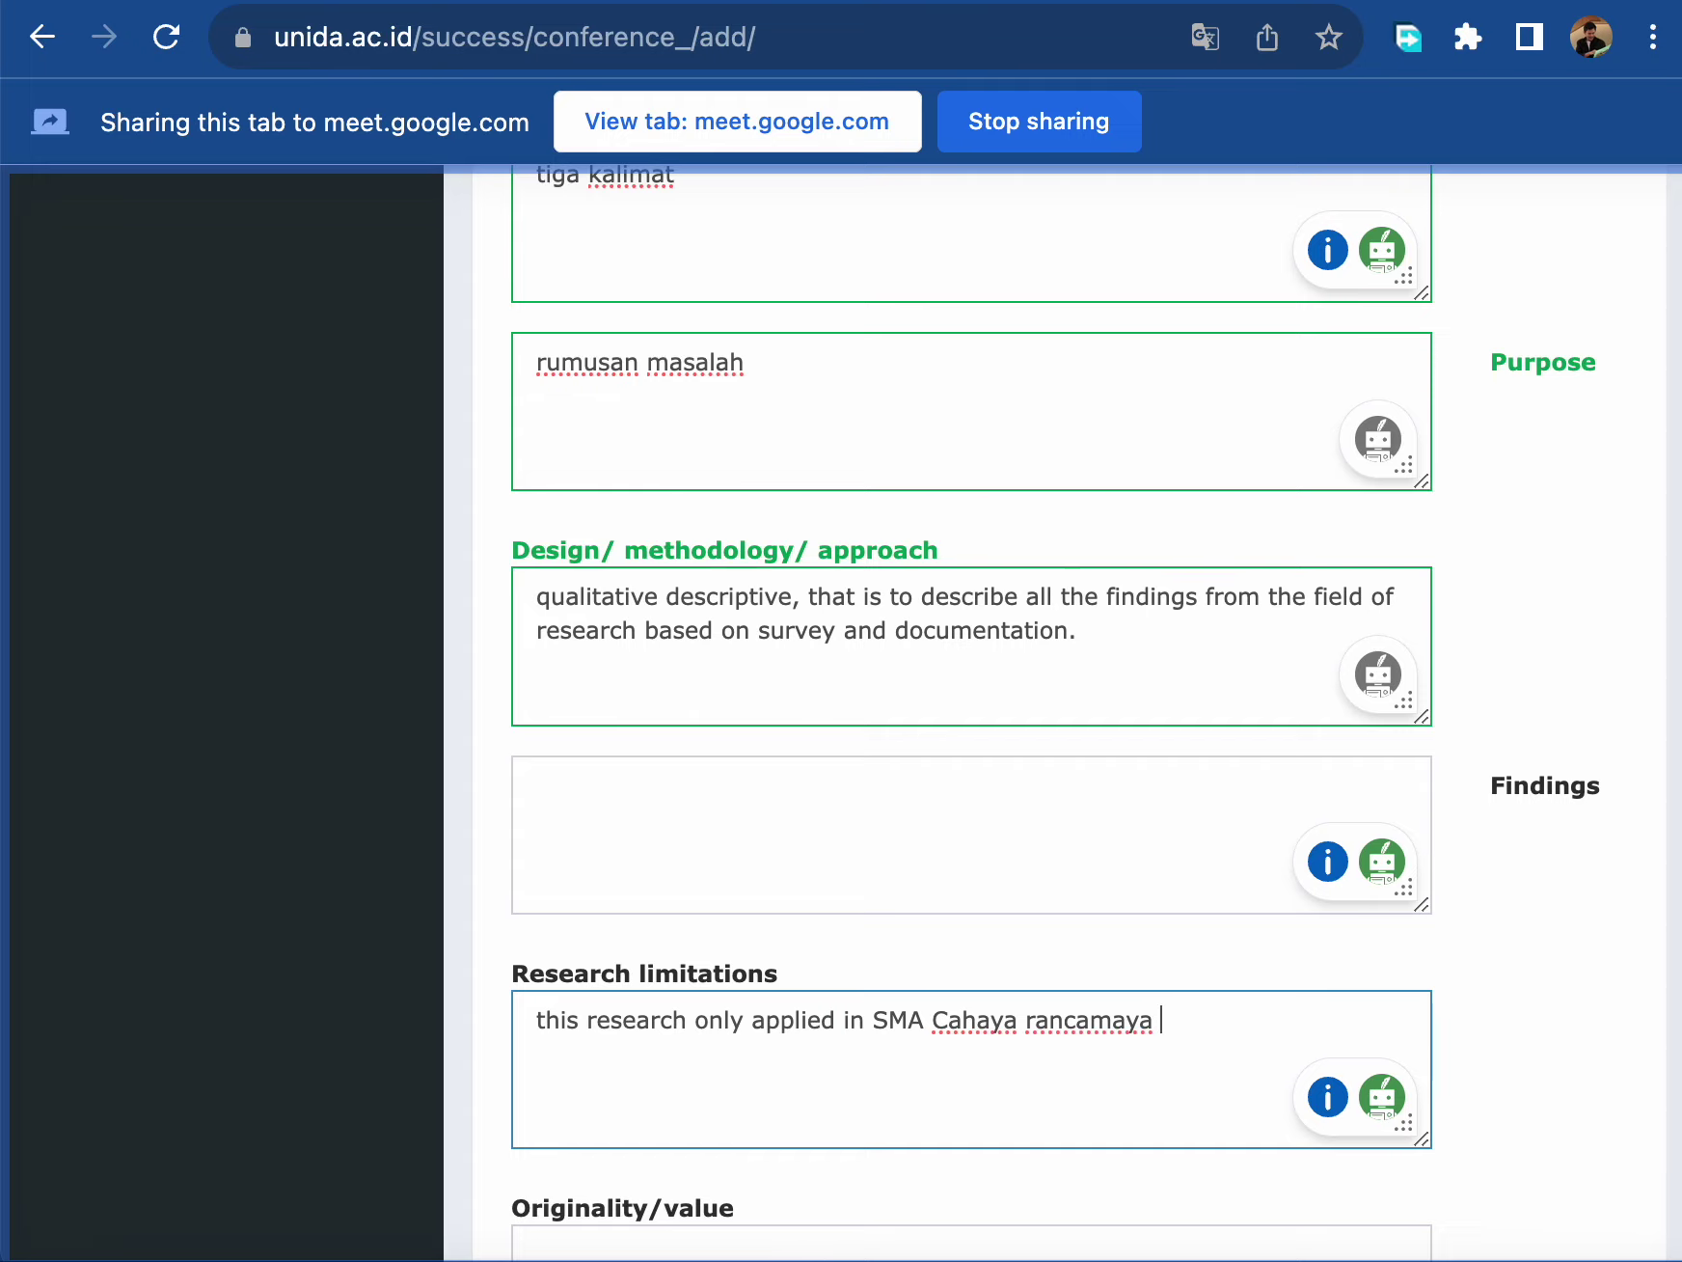
- Complete the research limitations sentence with "in 2023-2024 Academic Years."
{"action": "key", "text": "BackSpace"}
{"action": "key", "text": "BackSpace"}
{"action": "type", "text": "ace"}
{"action": "key", "text": "BackSpace"}
{"action": "key", "text": "BackSpace"}
{"action": "key", "text": "BackSpace"}
{"action": "key", "text": "BackSpace"}
{"action": "type", "text": "2023-2024"}
{"action": "key", "text": "BackSpace"}
{"action": "type", "text": "24 Ad"}
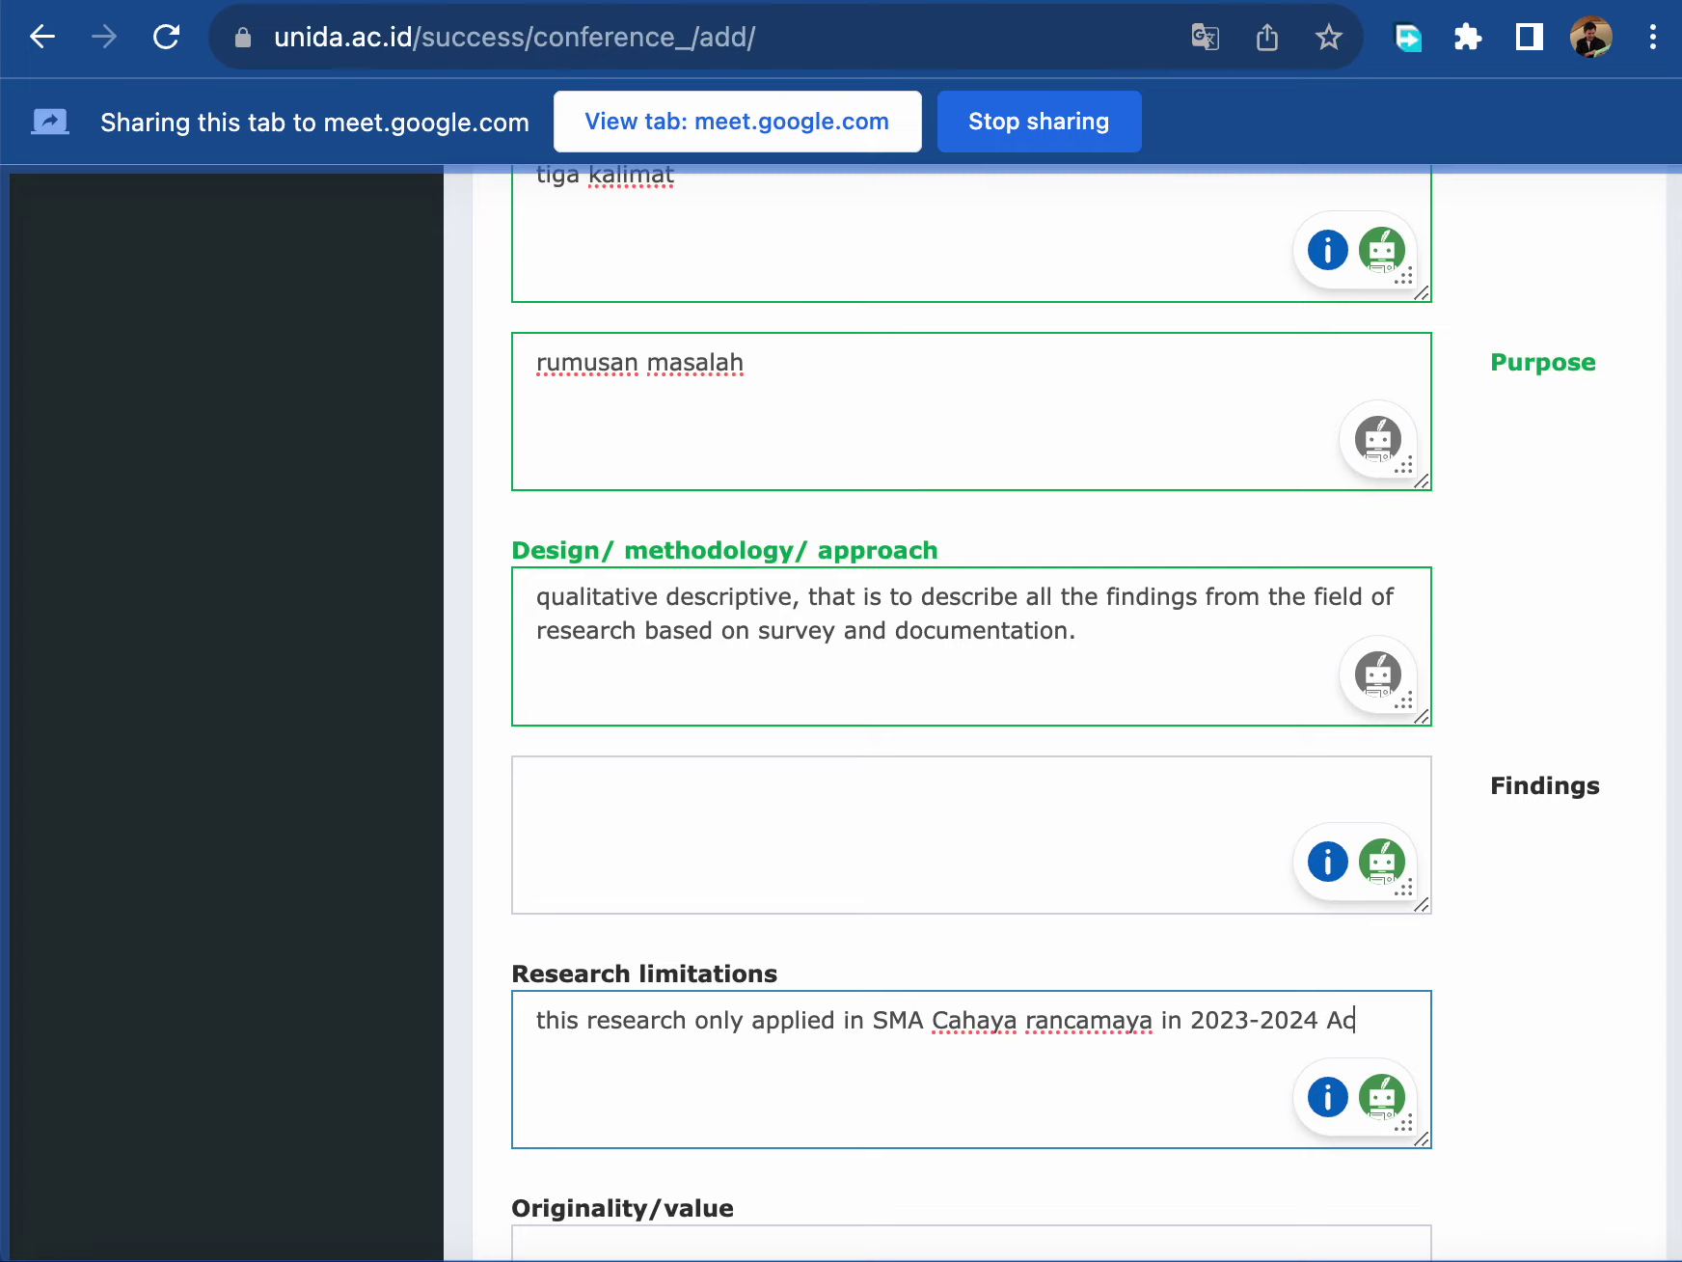
{"action": "key", "text": "BackSpace"}
{"action": "type", "text": "cademic Year"}
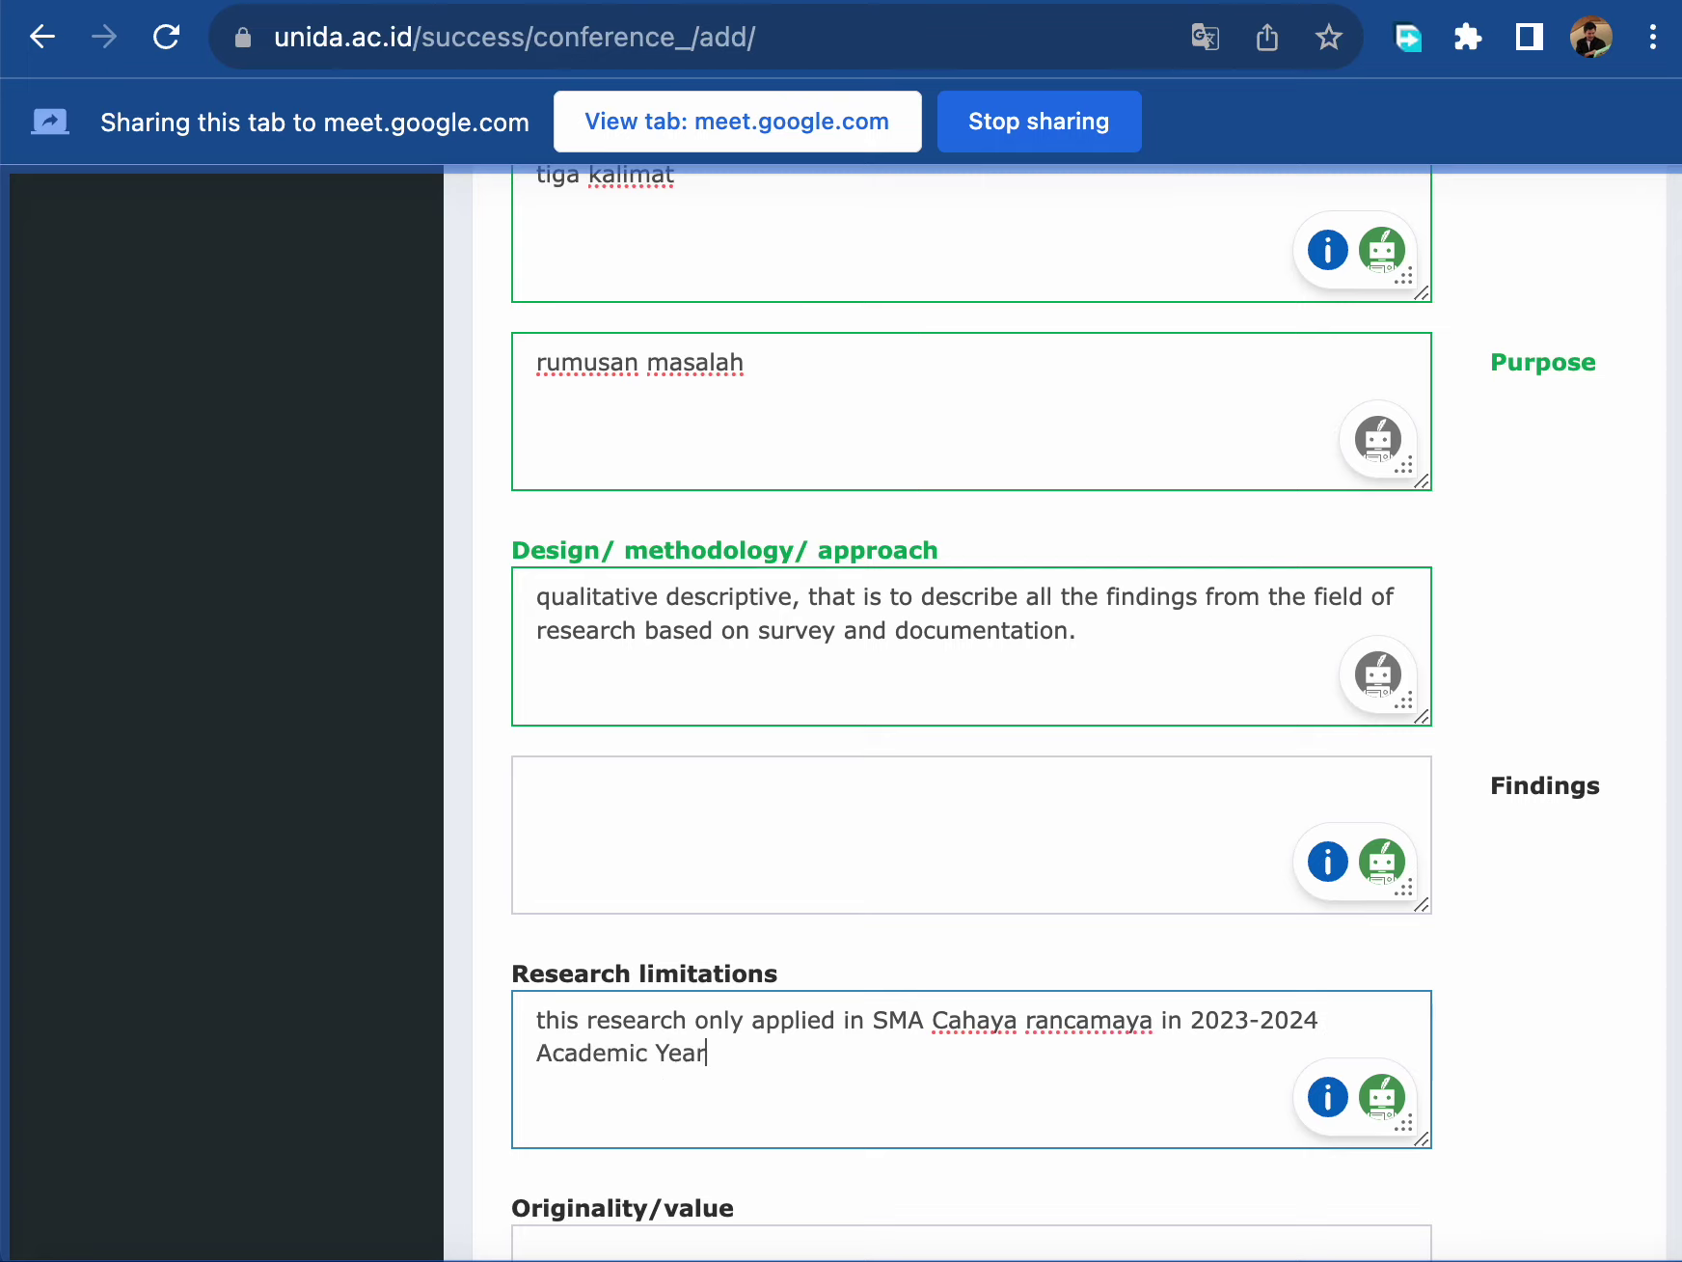
{"action": "type", "text": "s."}
{"action": "key", "text": "Tab"}
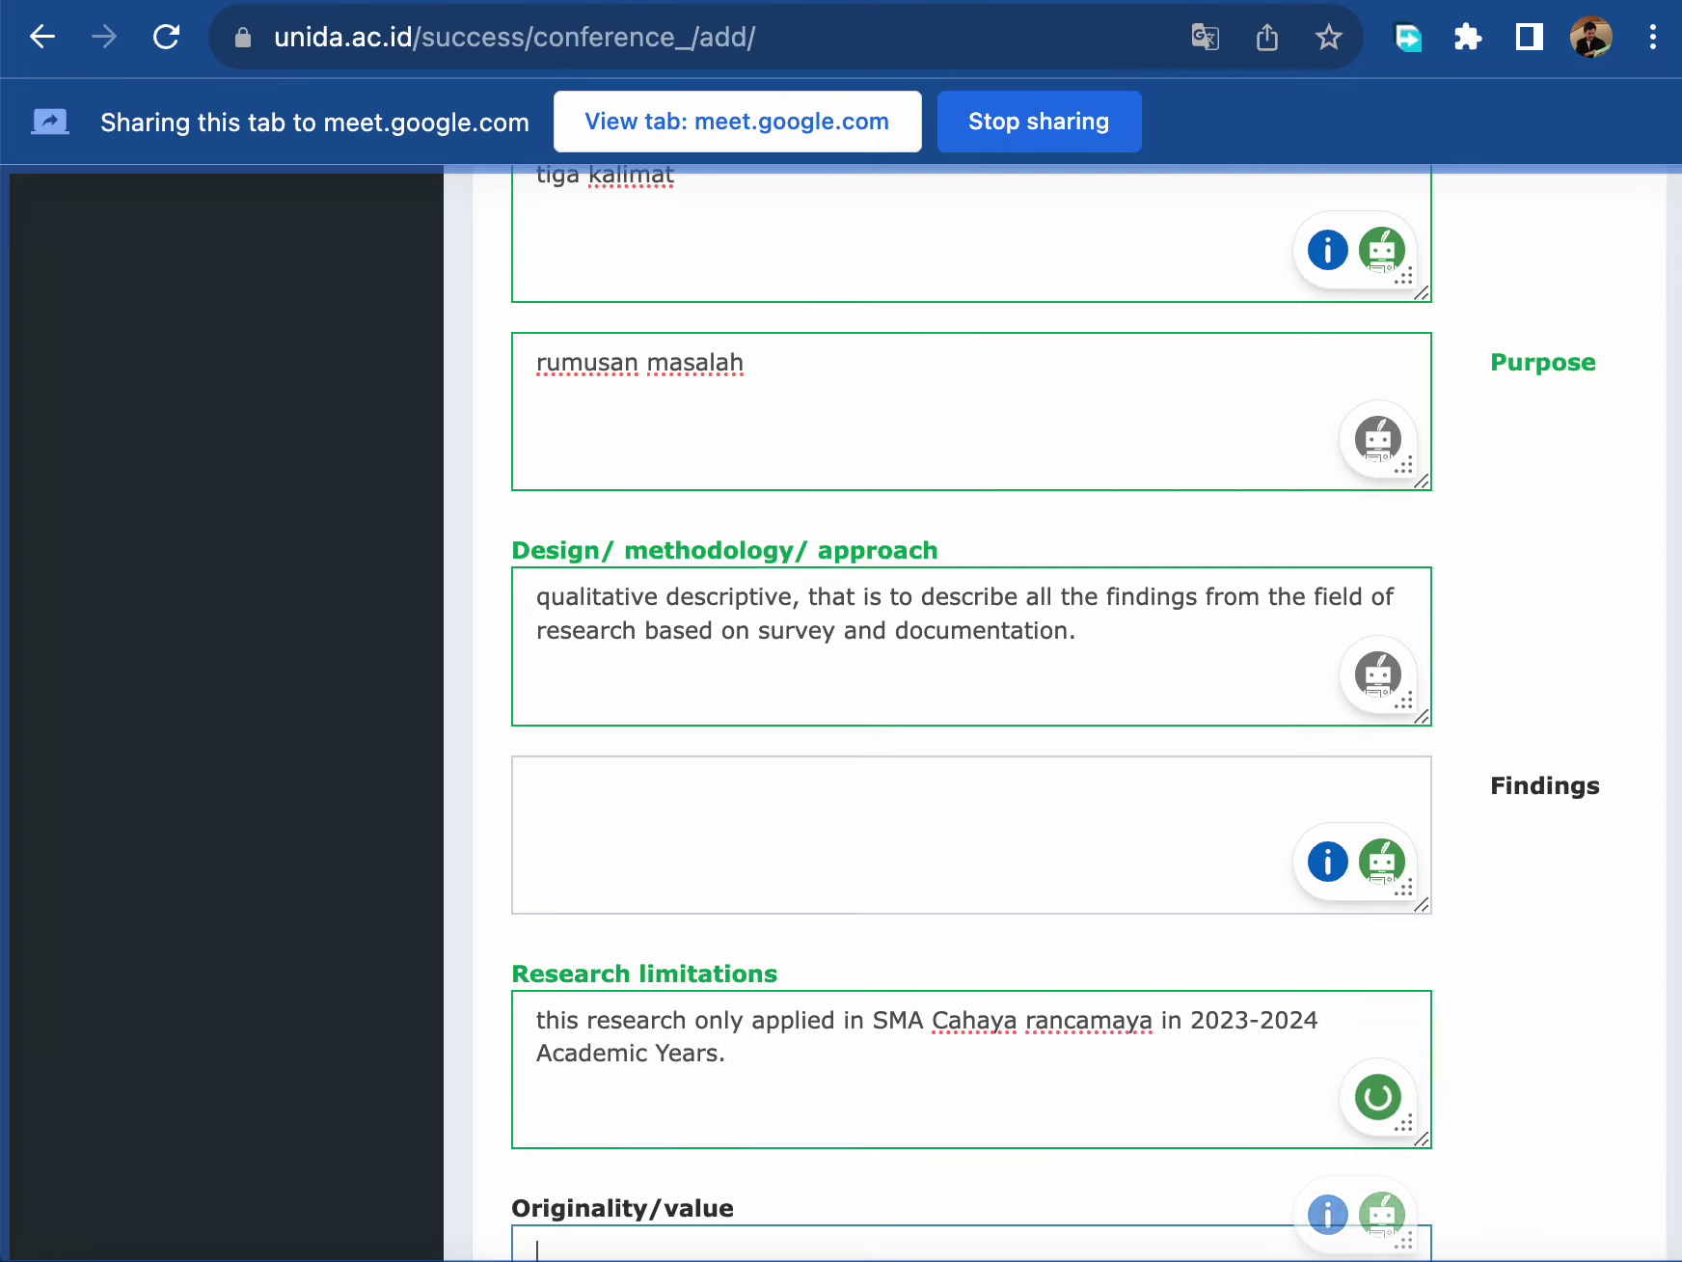
- Enter "Multilanguage between Indonesia and" as the abstract's originality/value
{"action": "scroll", "coordinate": [1584, 1040], "scroll_direction": "down", "scroll_amount": 2}
{"action": "scroll", "coordinate": [1584, 1040], "scroll_direction": "down", "scroll_amount": 4}
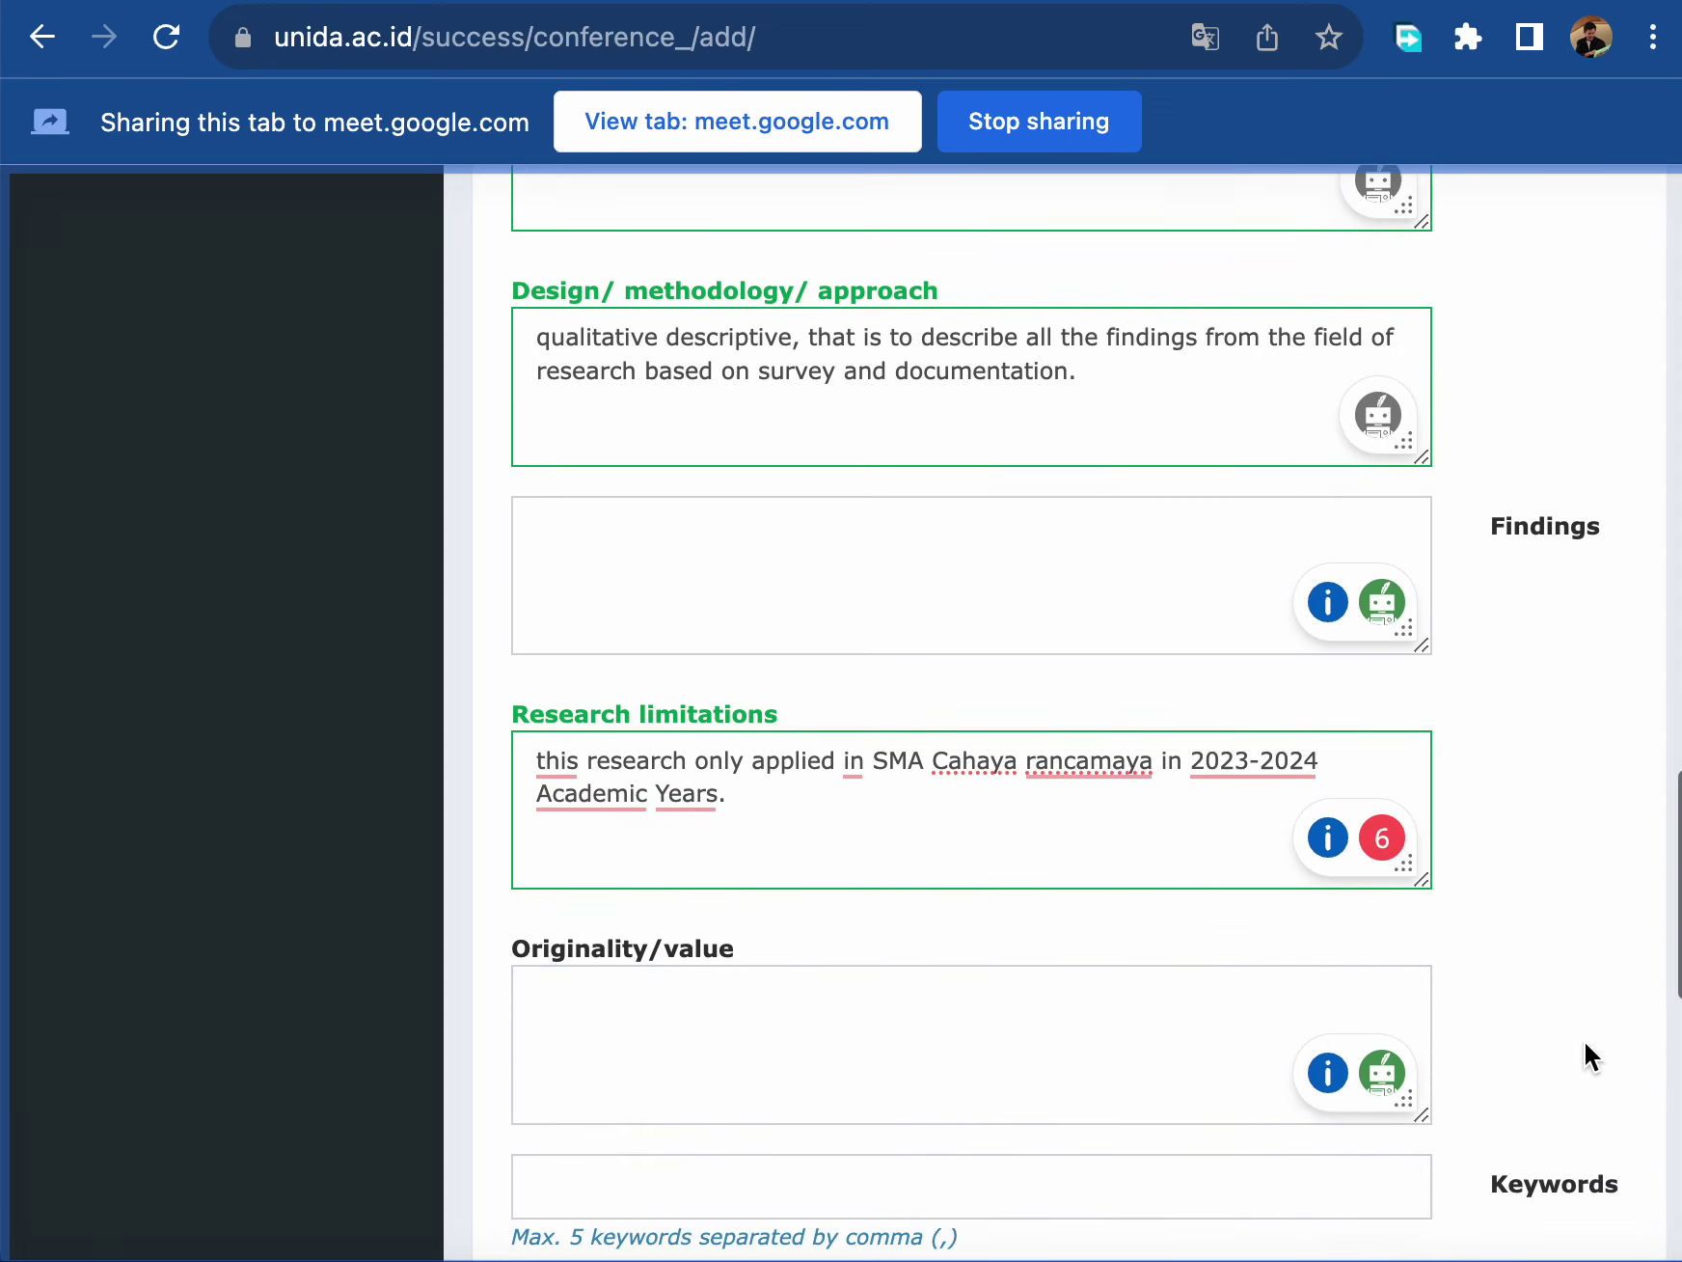
{"action": "left_click", "coordinate": [744, 799]}
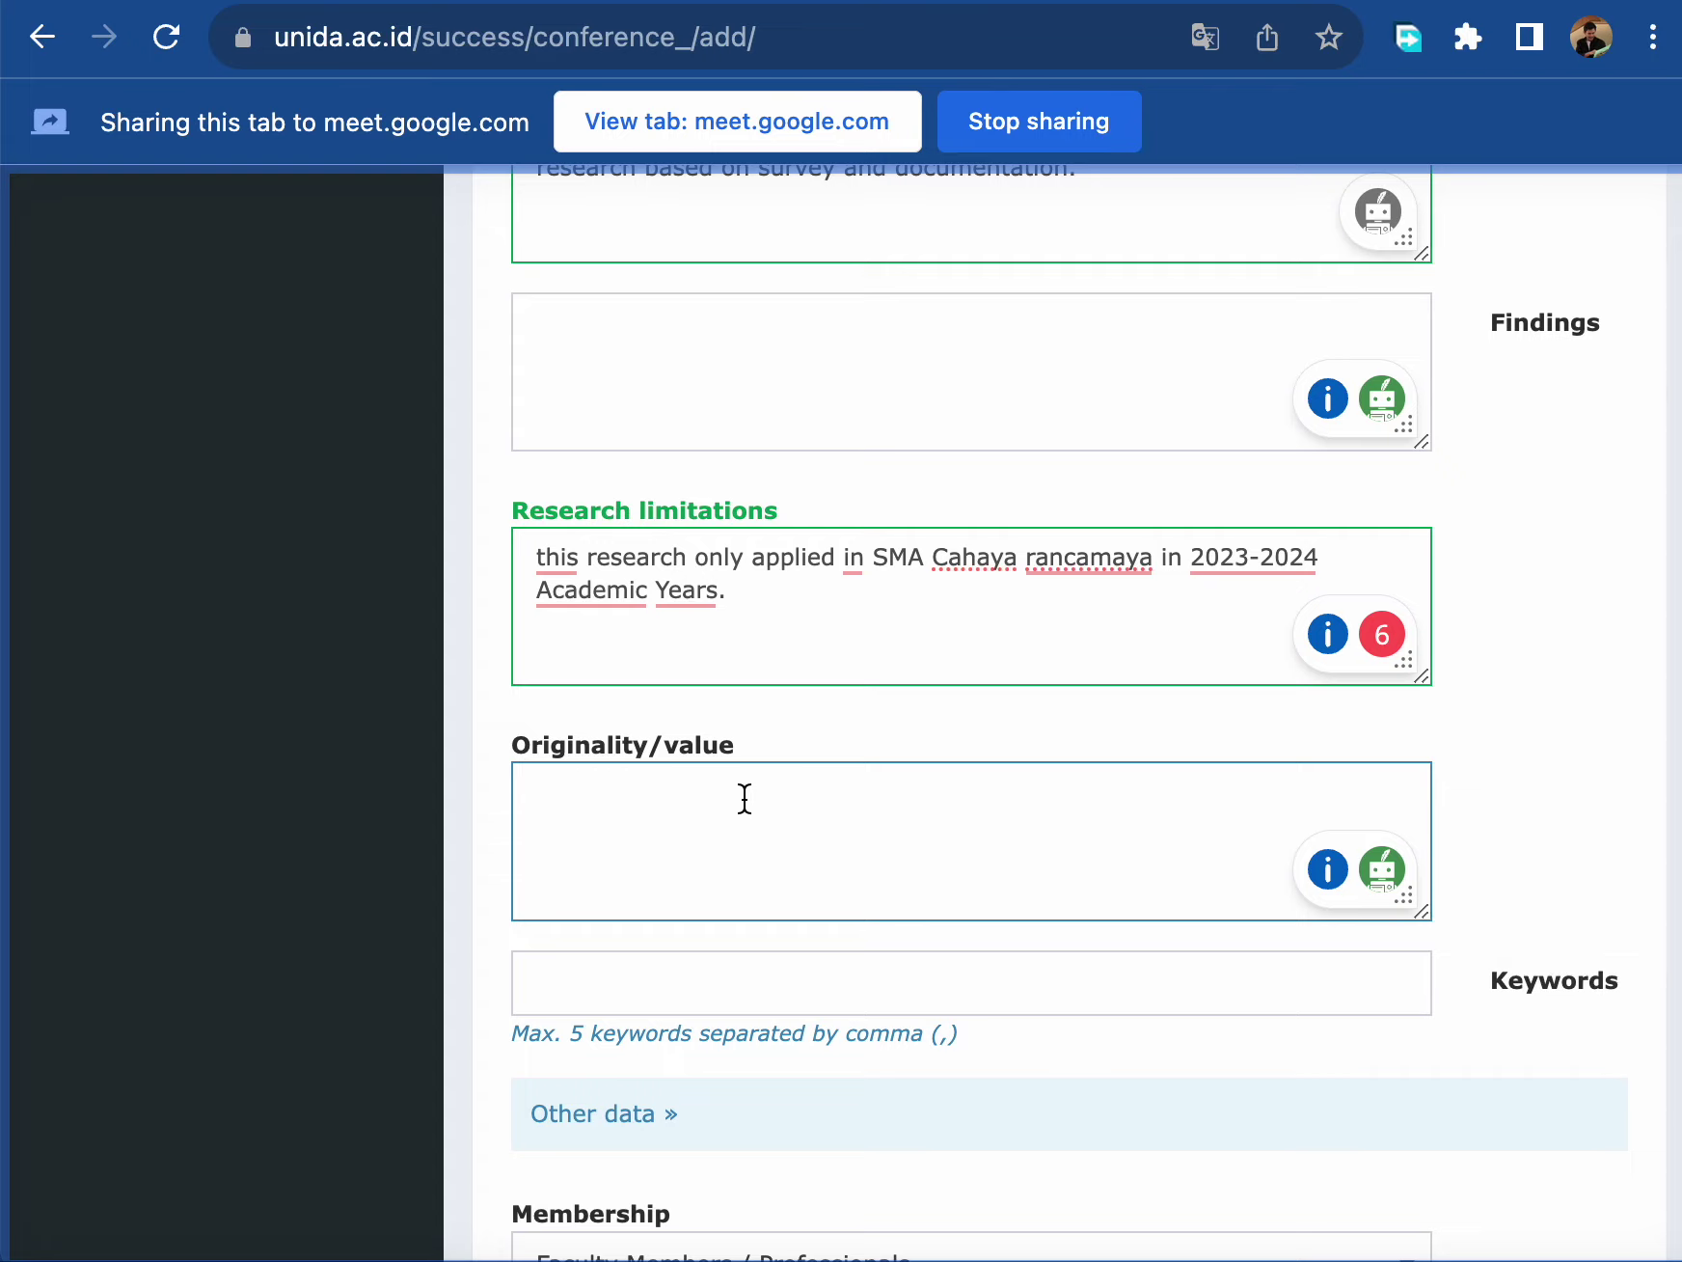
{"action": "type", "text": "Multi languange"}
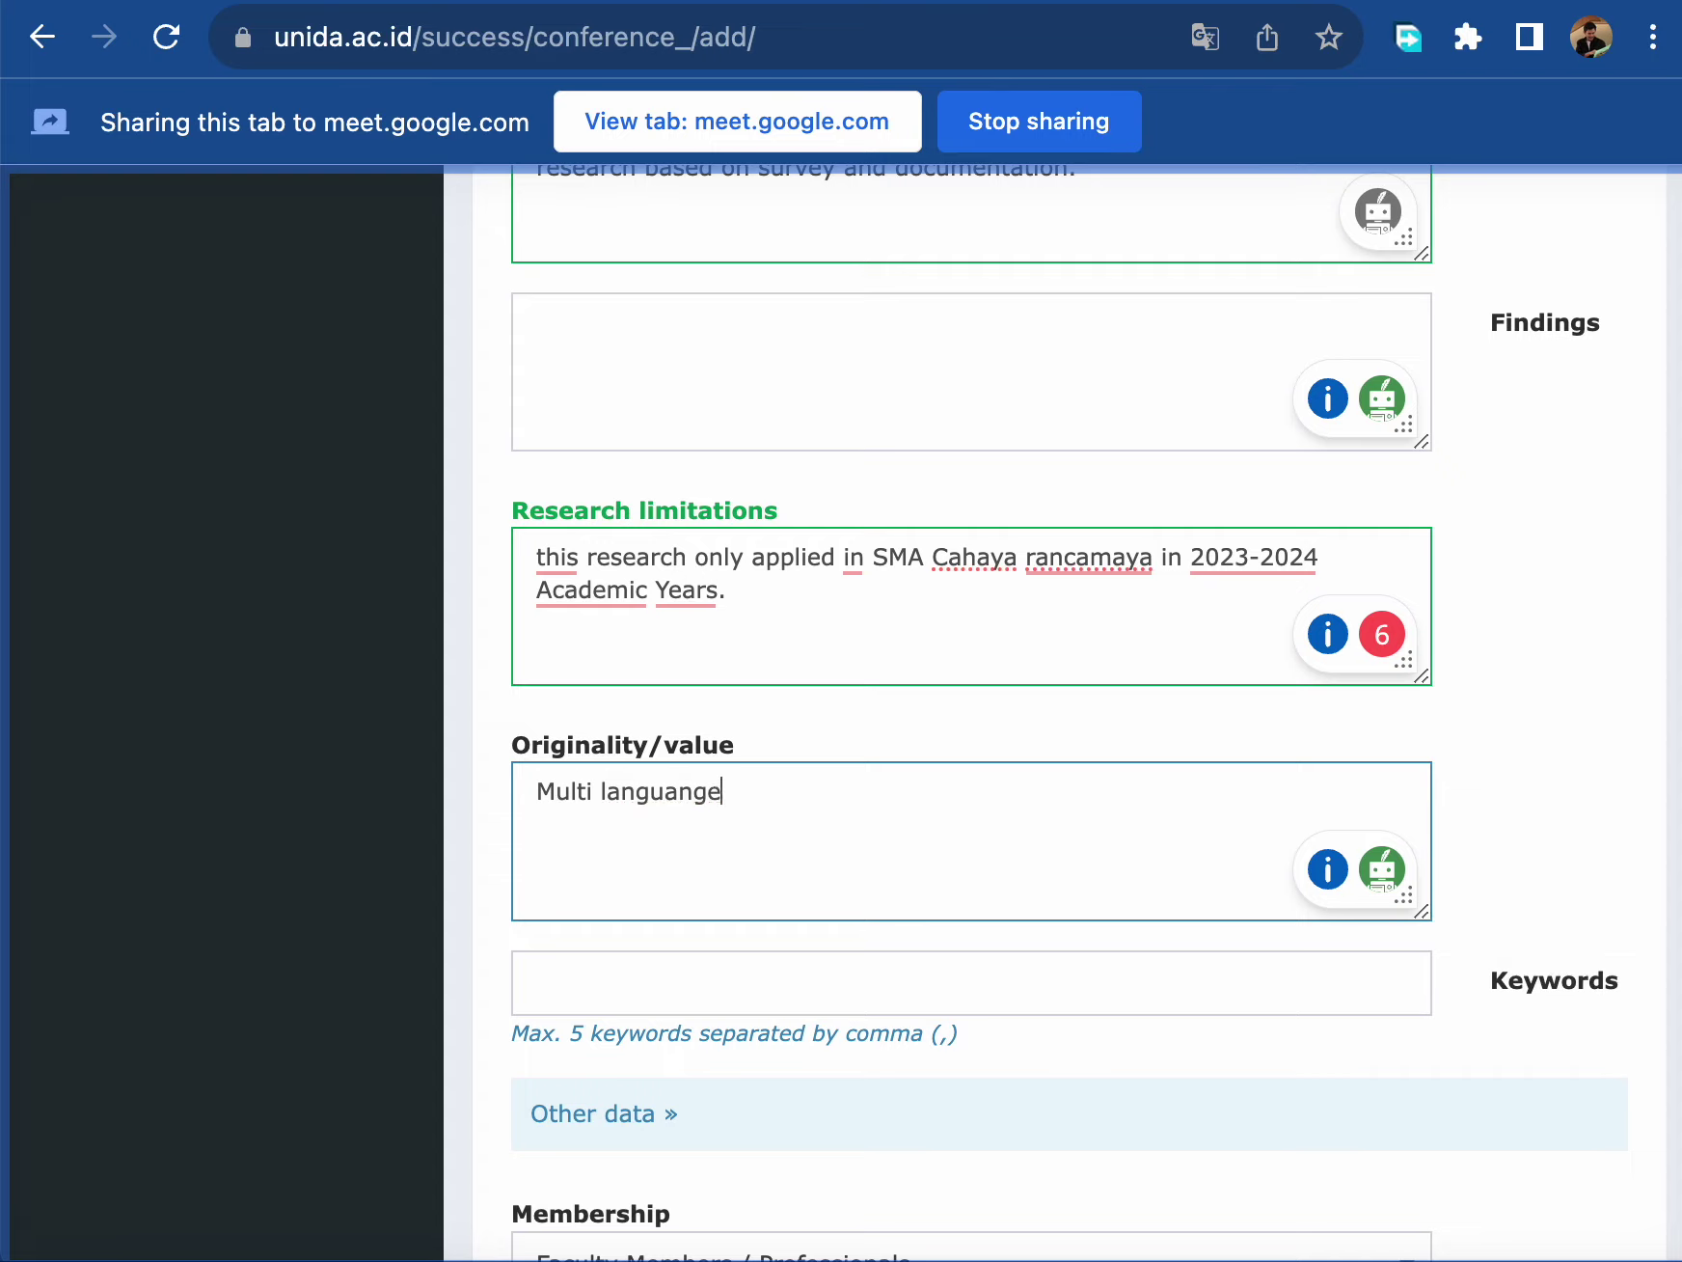
{"action": "key", "text": "BackSpace"}
{"action": "key", "text": "BackSpace"}
{"action": "key", "text": "BackSpace"}
{"action": "key", "text": "BackSpace"}
{"action": "key", "text": "alt+shift+Left"}
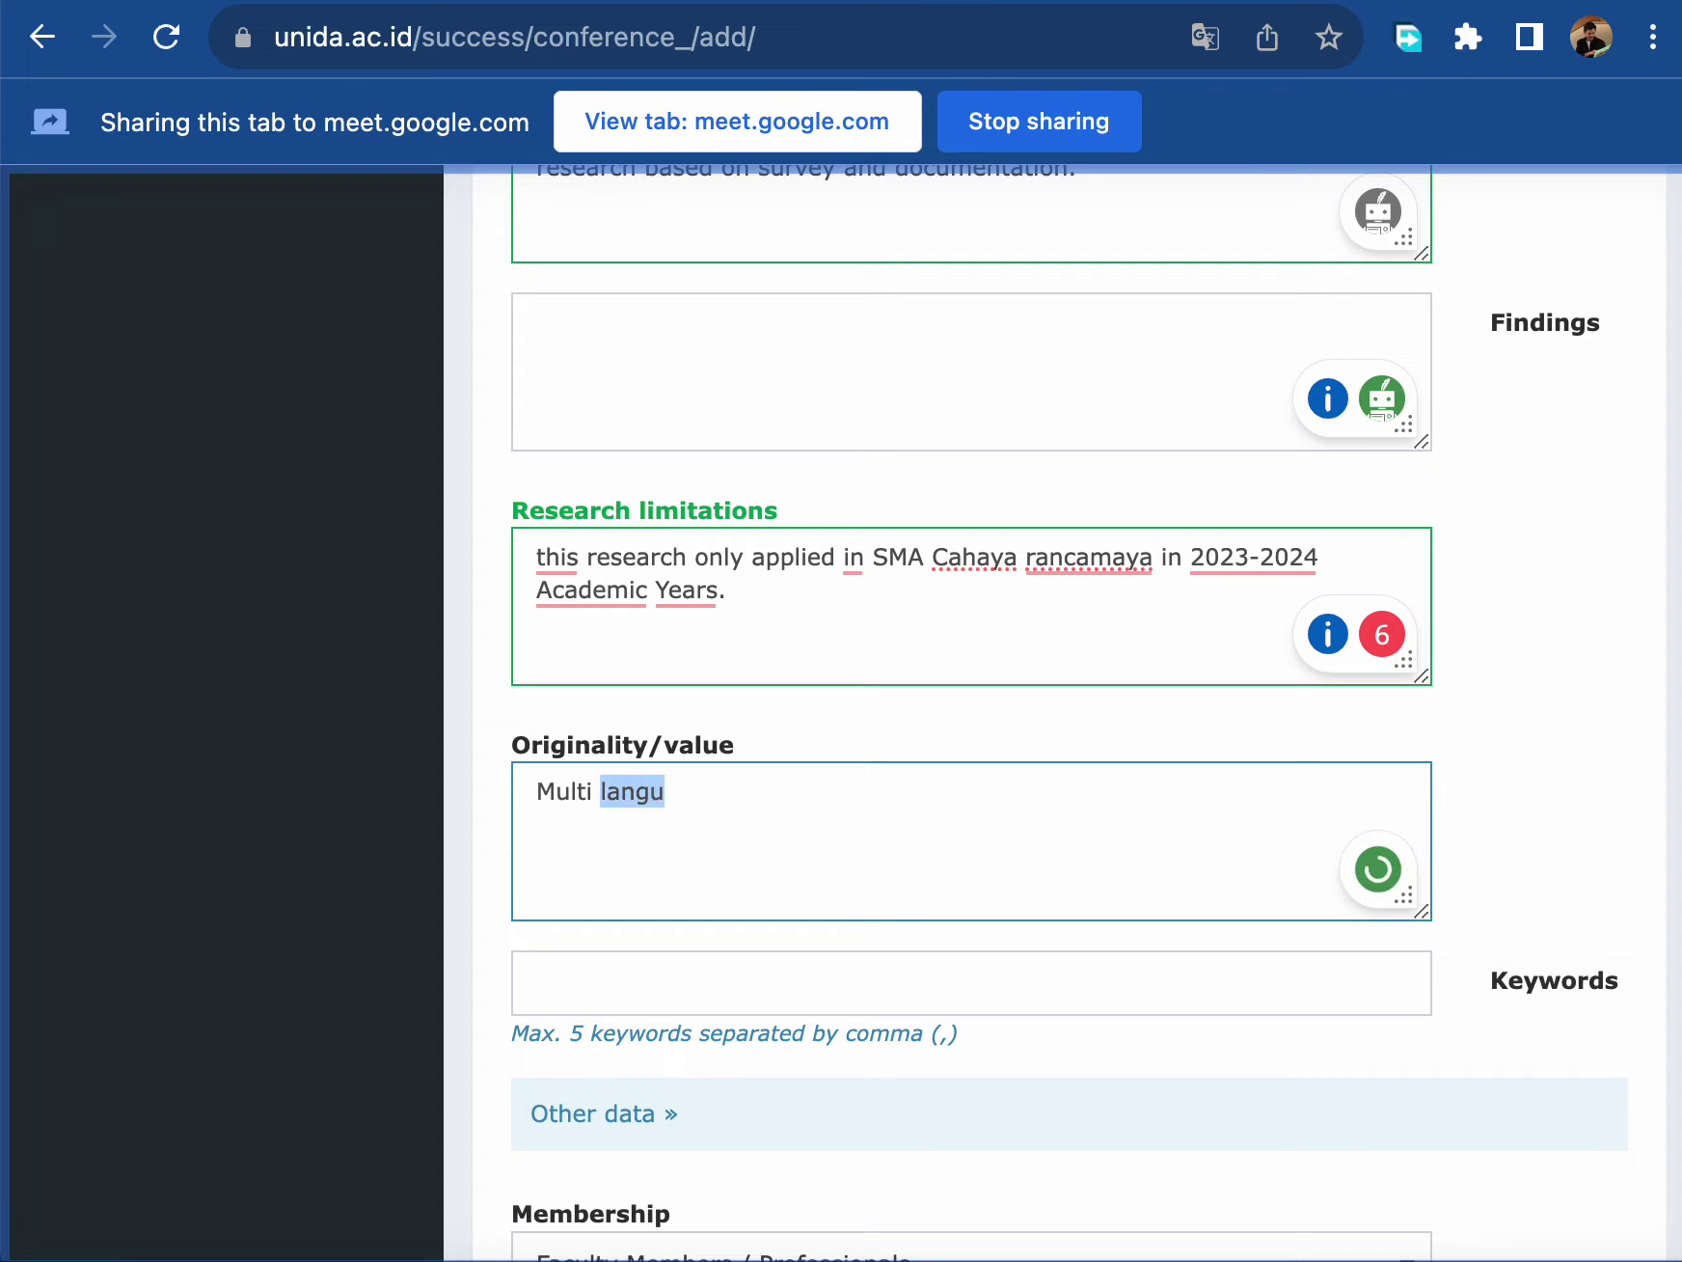
{"action": "type", "text": "p"}
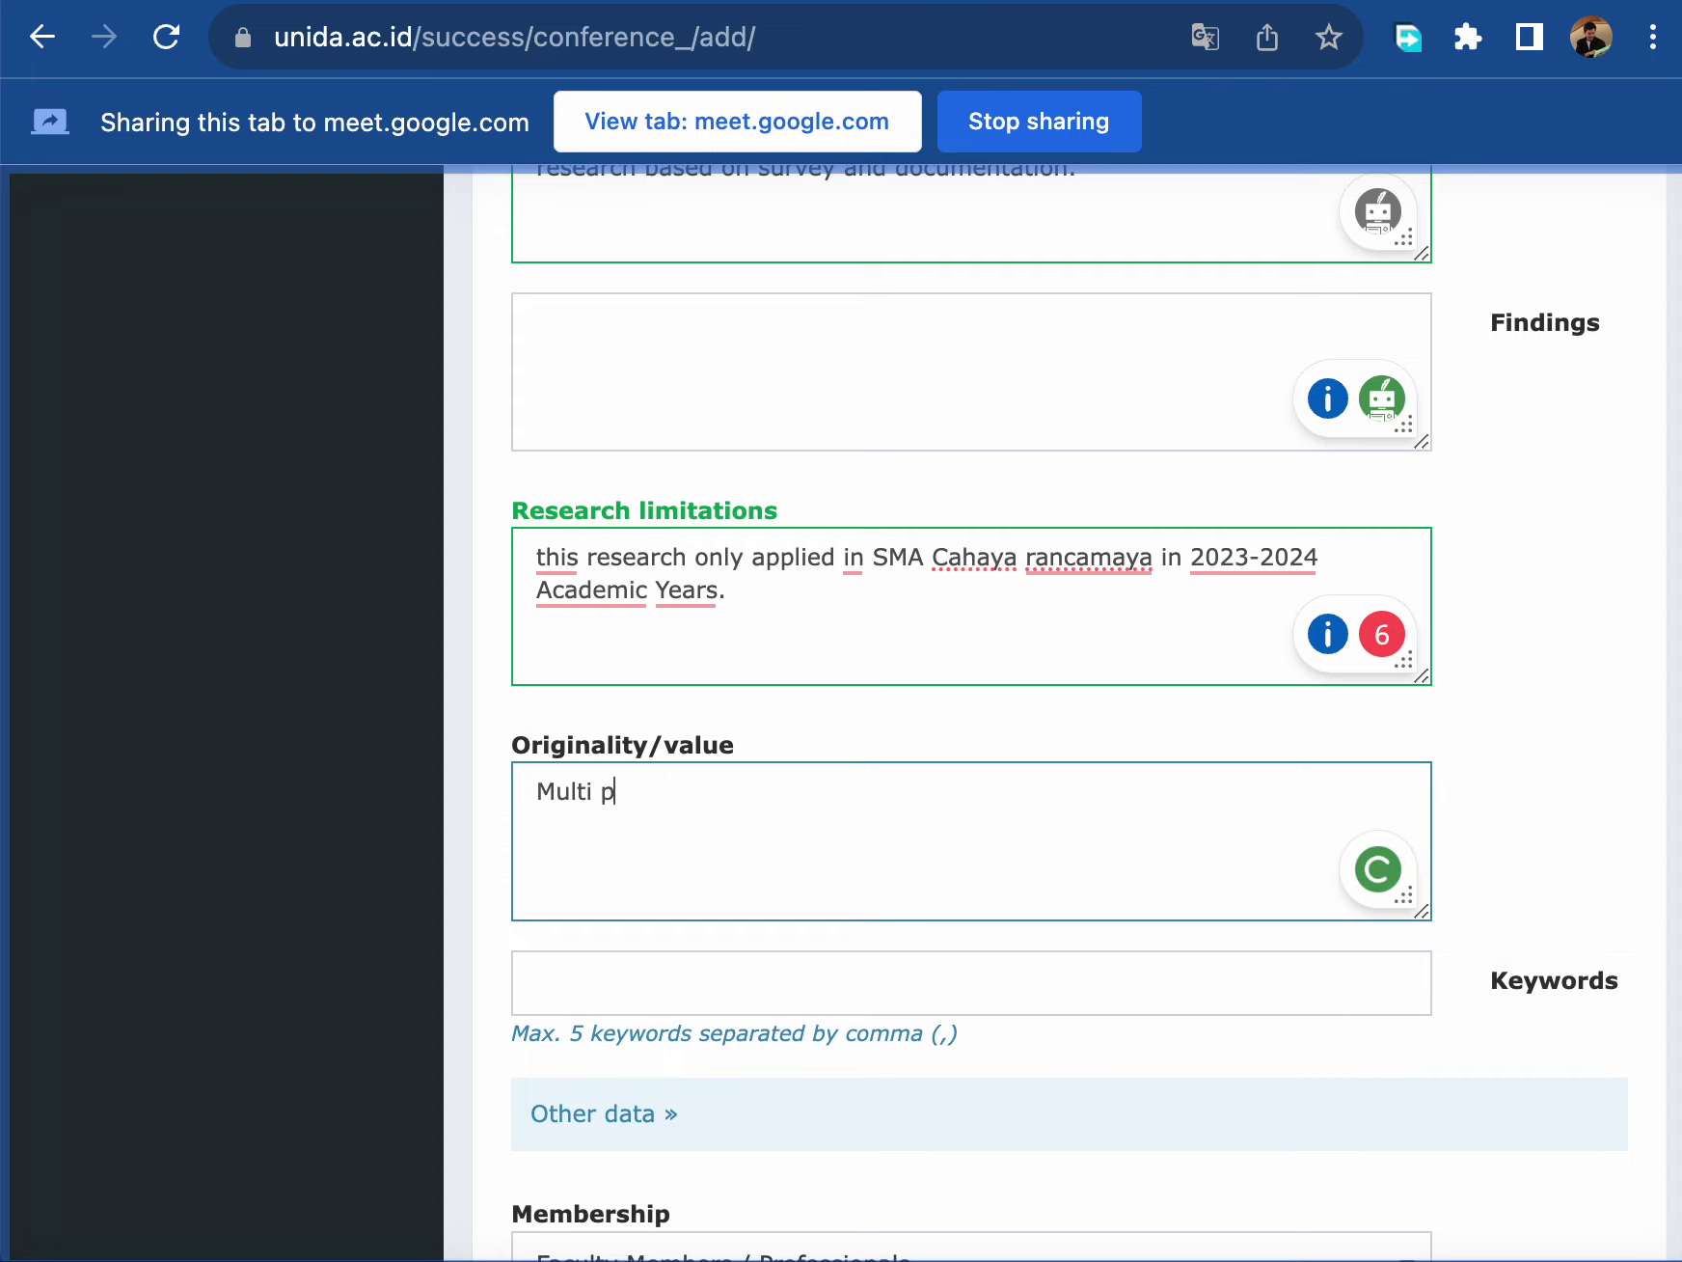
{"action": "key", "text": "BackSpace"}
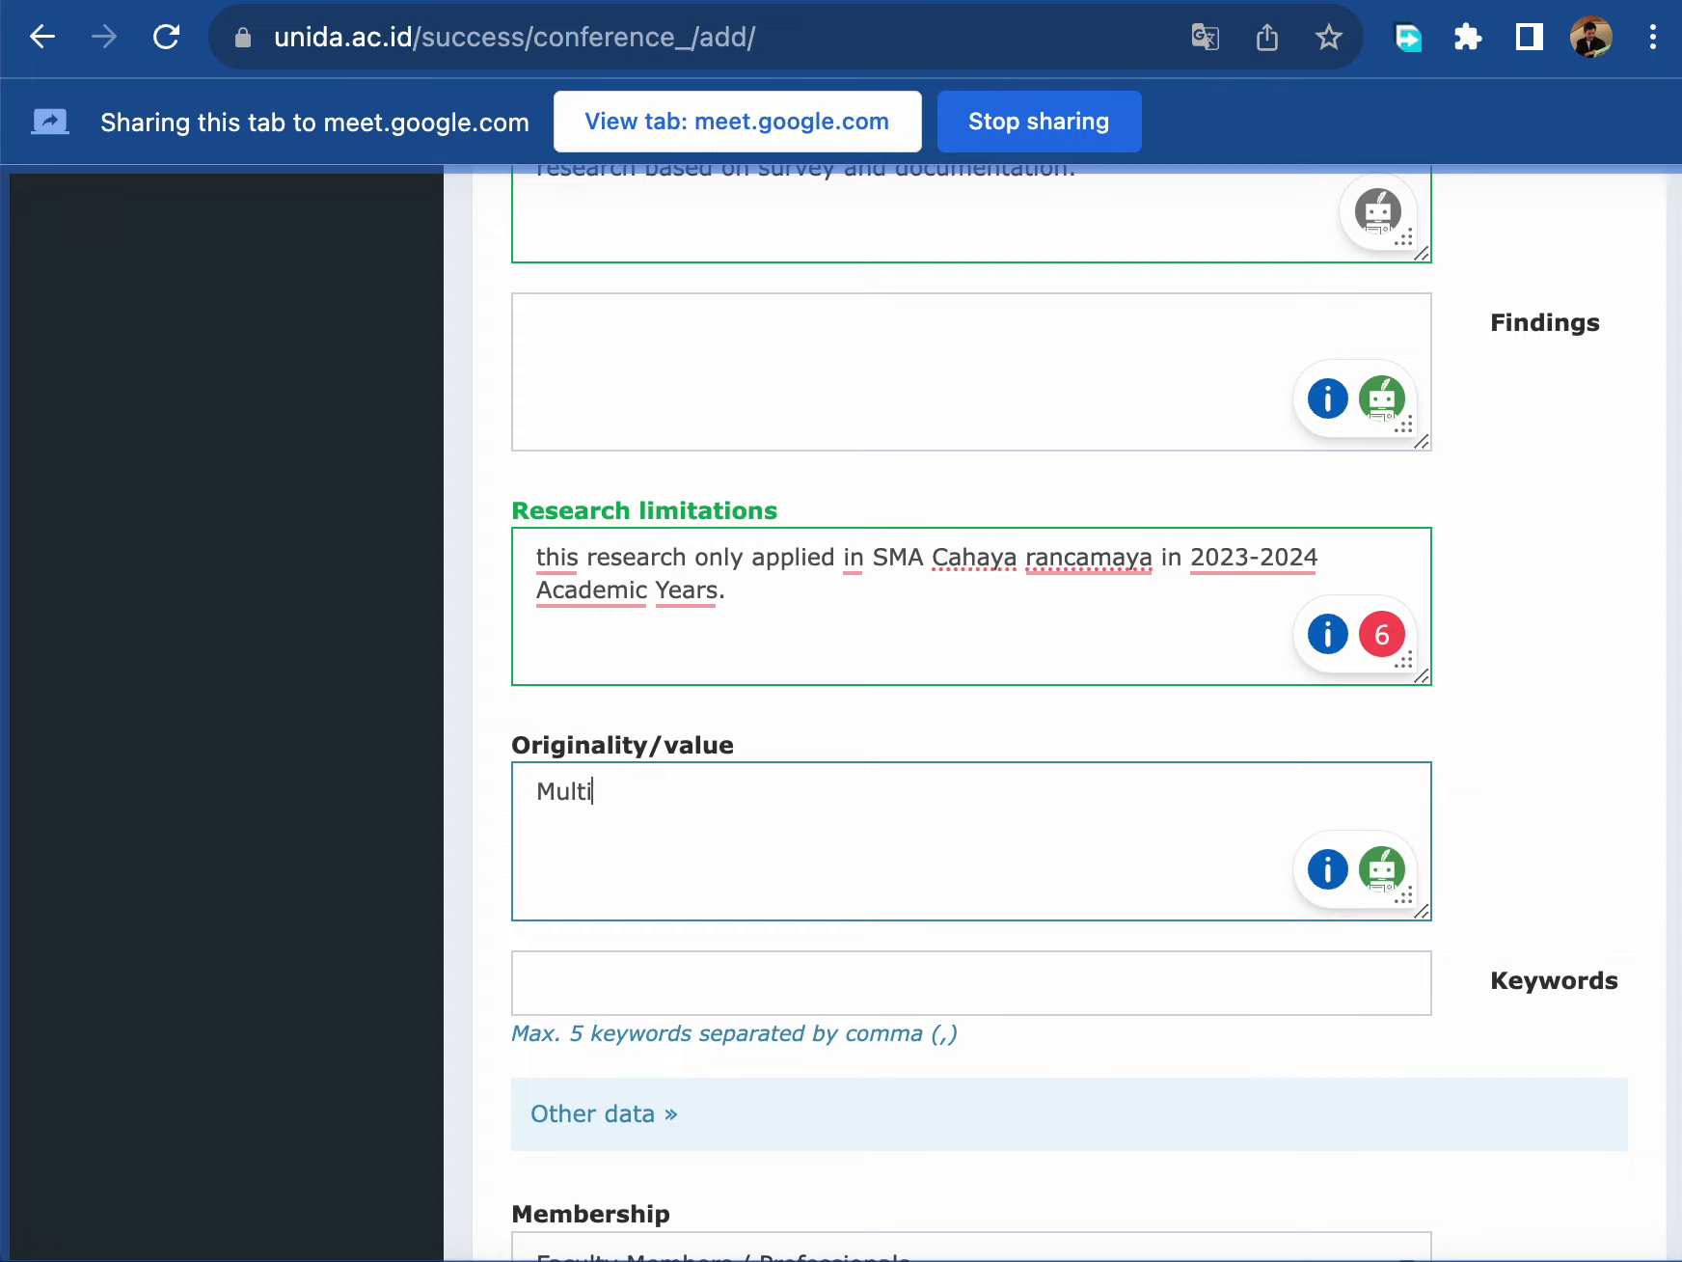
{"action": "type", "text": "language be"}
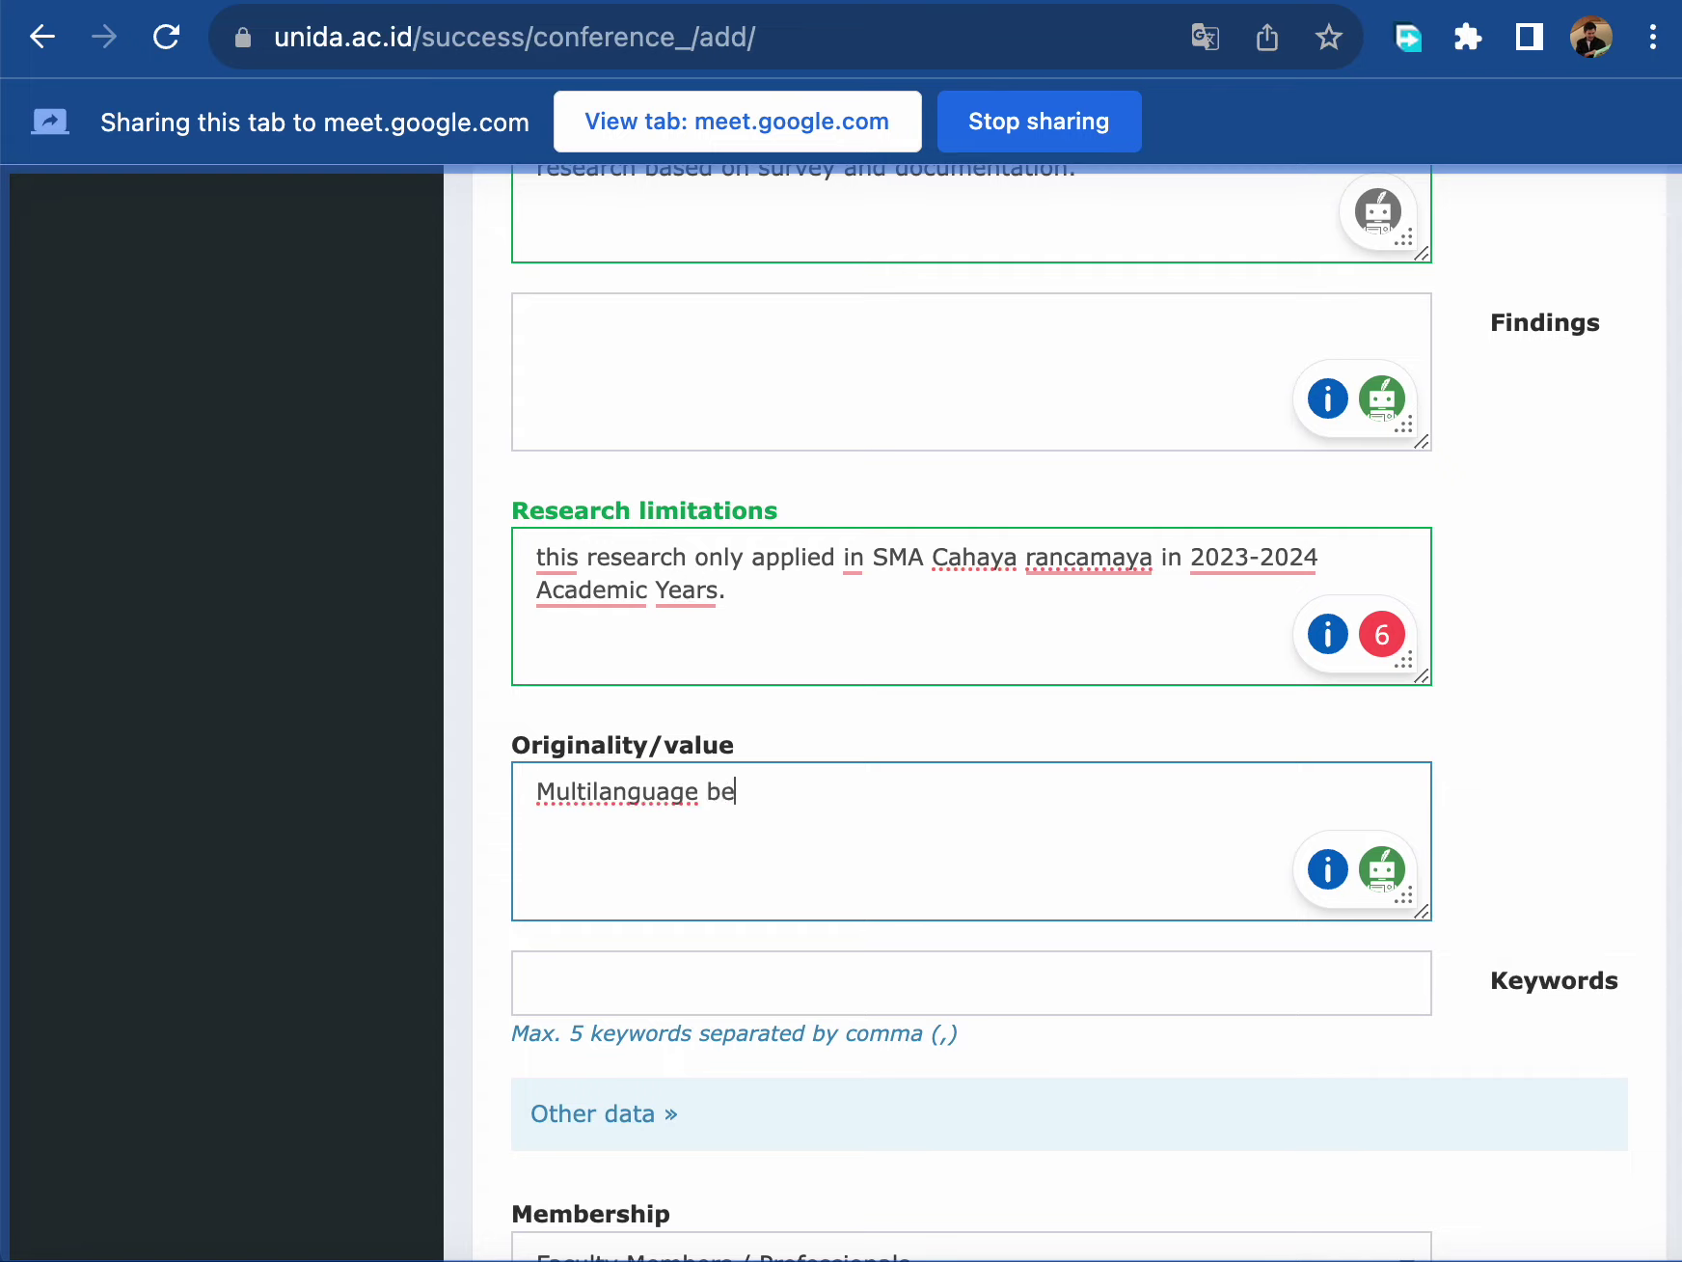
{"action": "type", "text": "twew"}
{"action": "key", "text": "BackSpace"}
{"action": "type", "text": "en Indonesia and"}
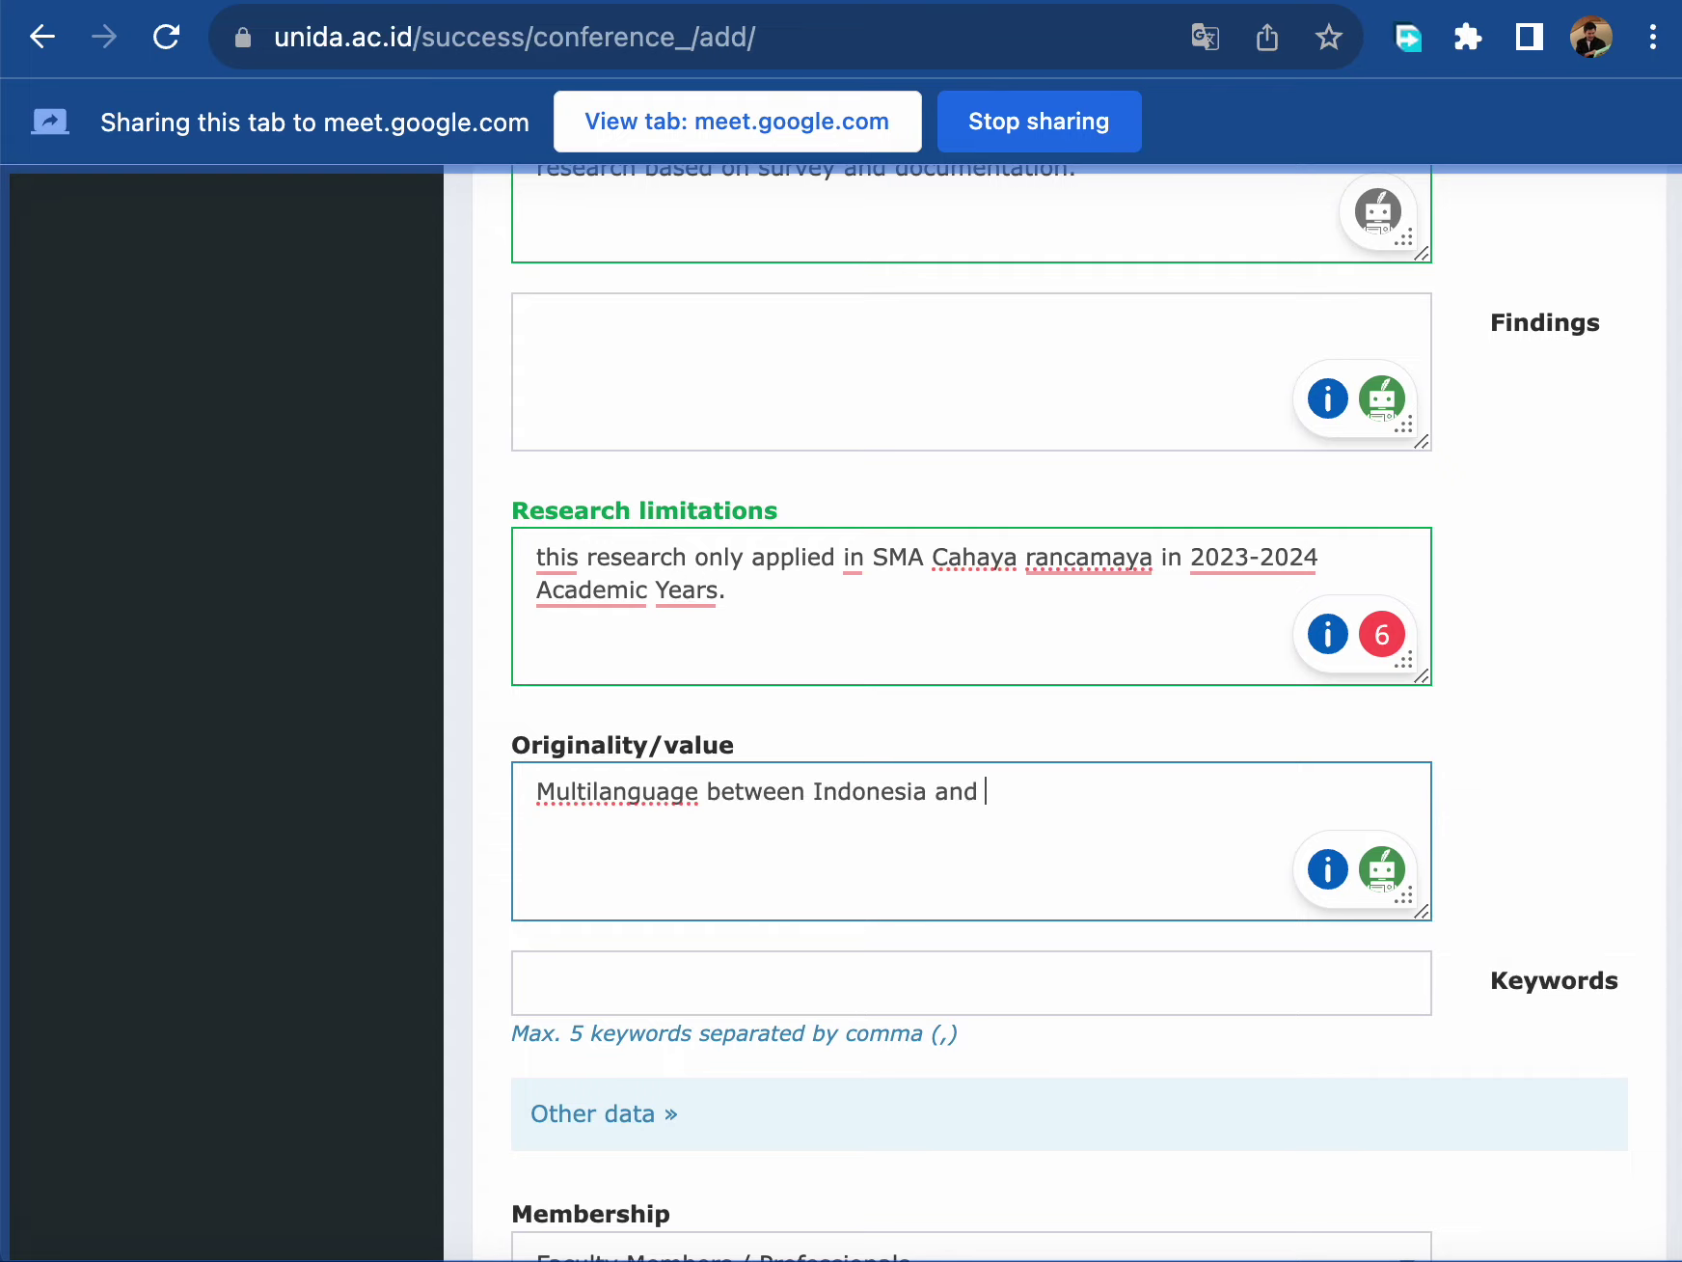
- Replace the words after "Multilanguage" in the abstract's originality/value with "in Thailand"
{"action": "key", "text": "shift+alt+Left"}
{"action": "key", "text": "shift+alt+Left"}
{"action": "key", "text": "shift+alt+Left"}
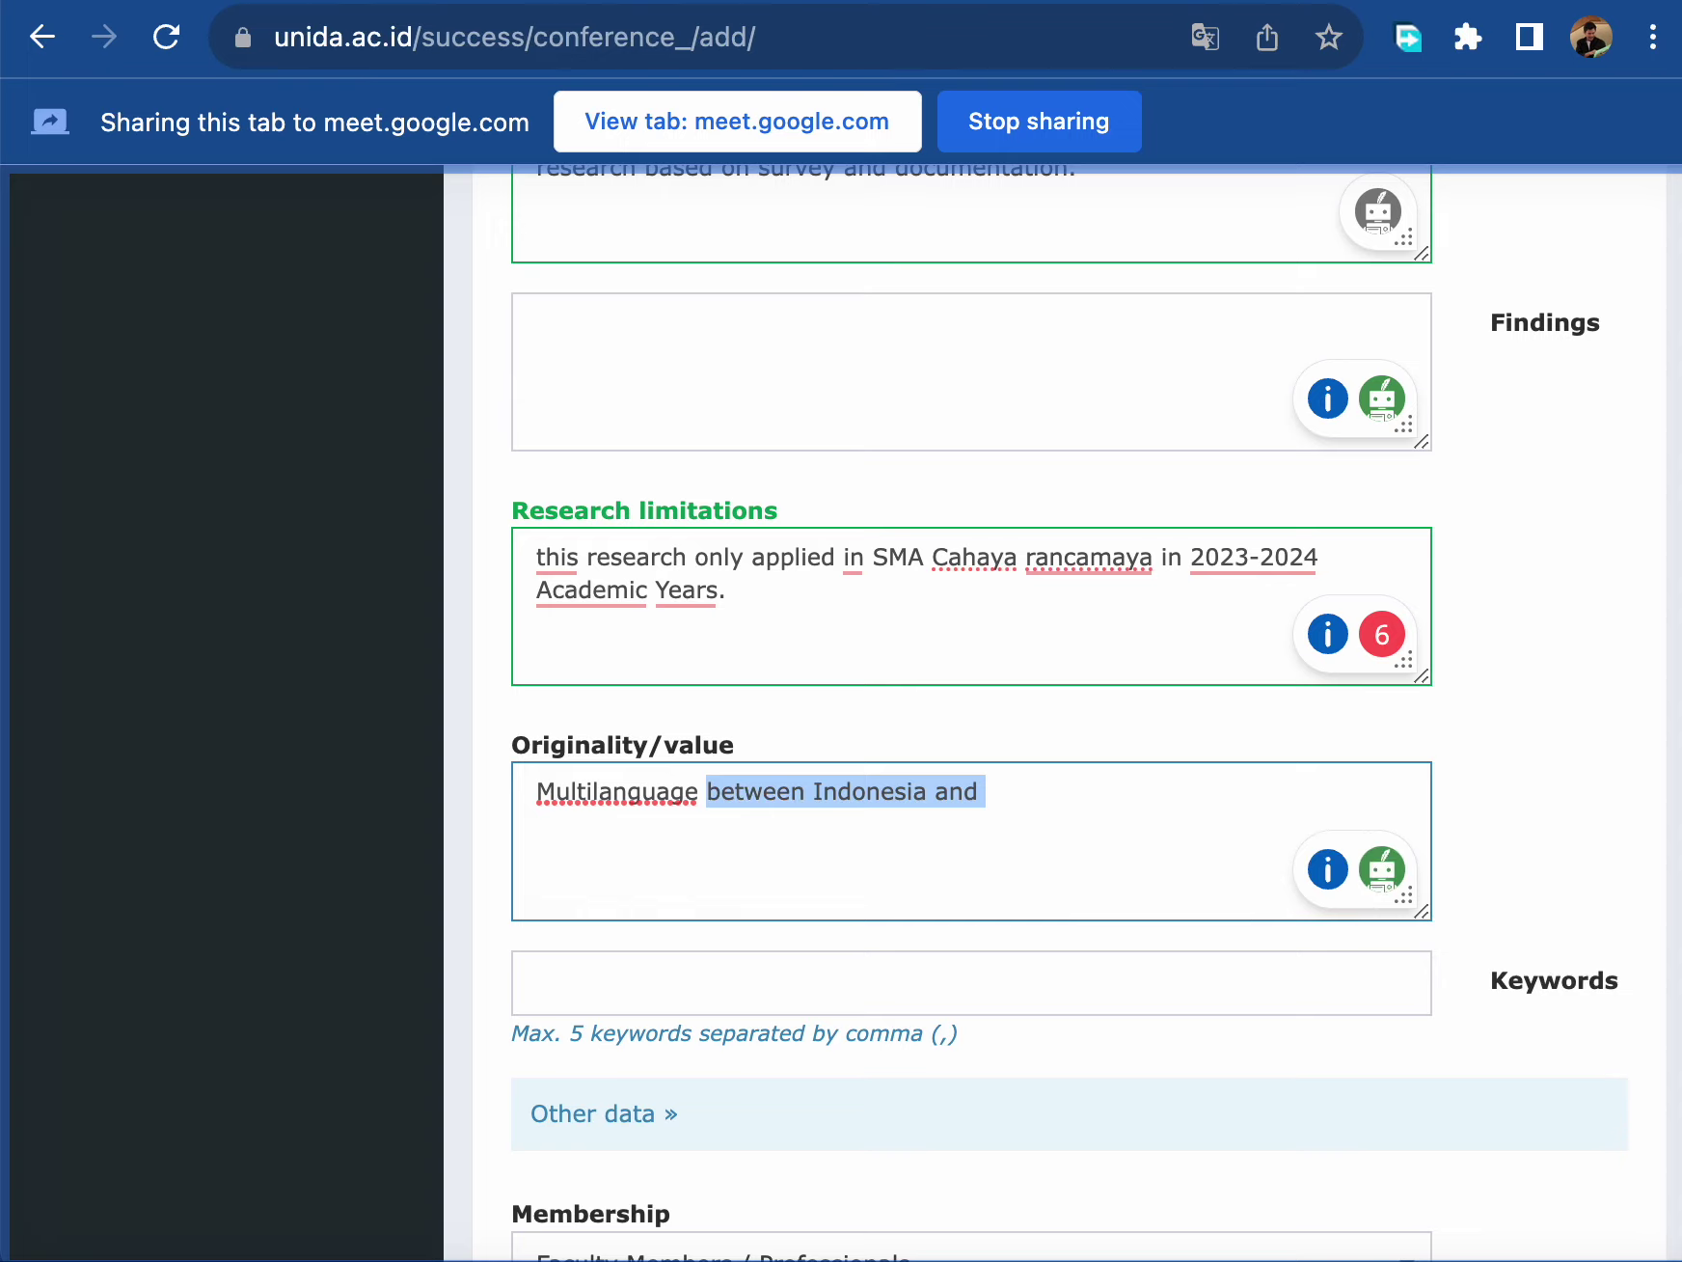
{"action": "type", "text": "in Thailan"}
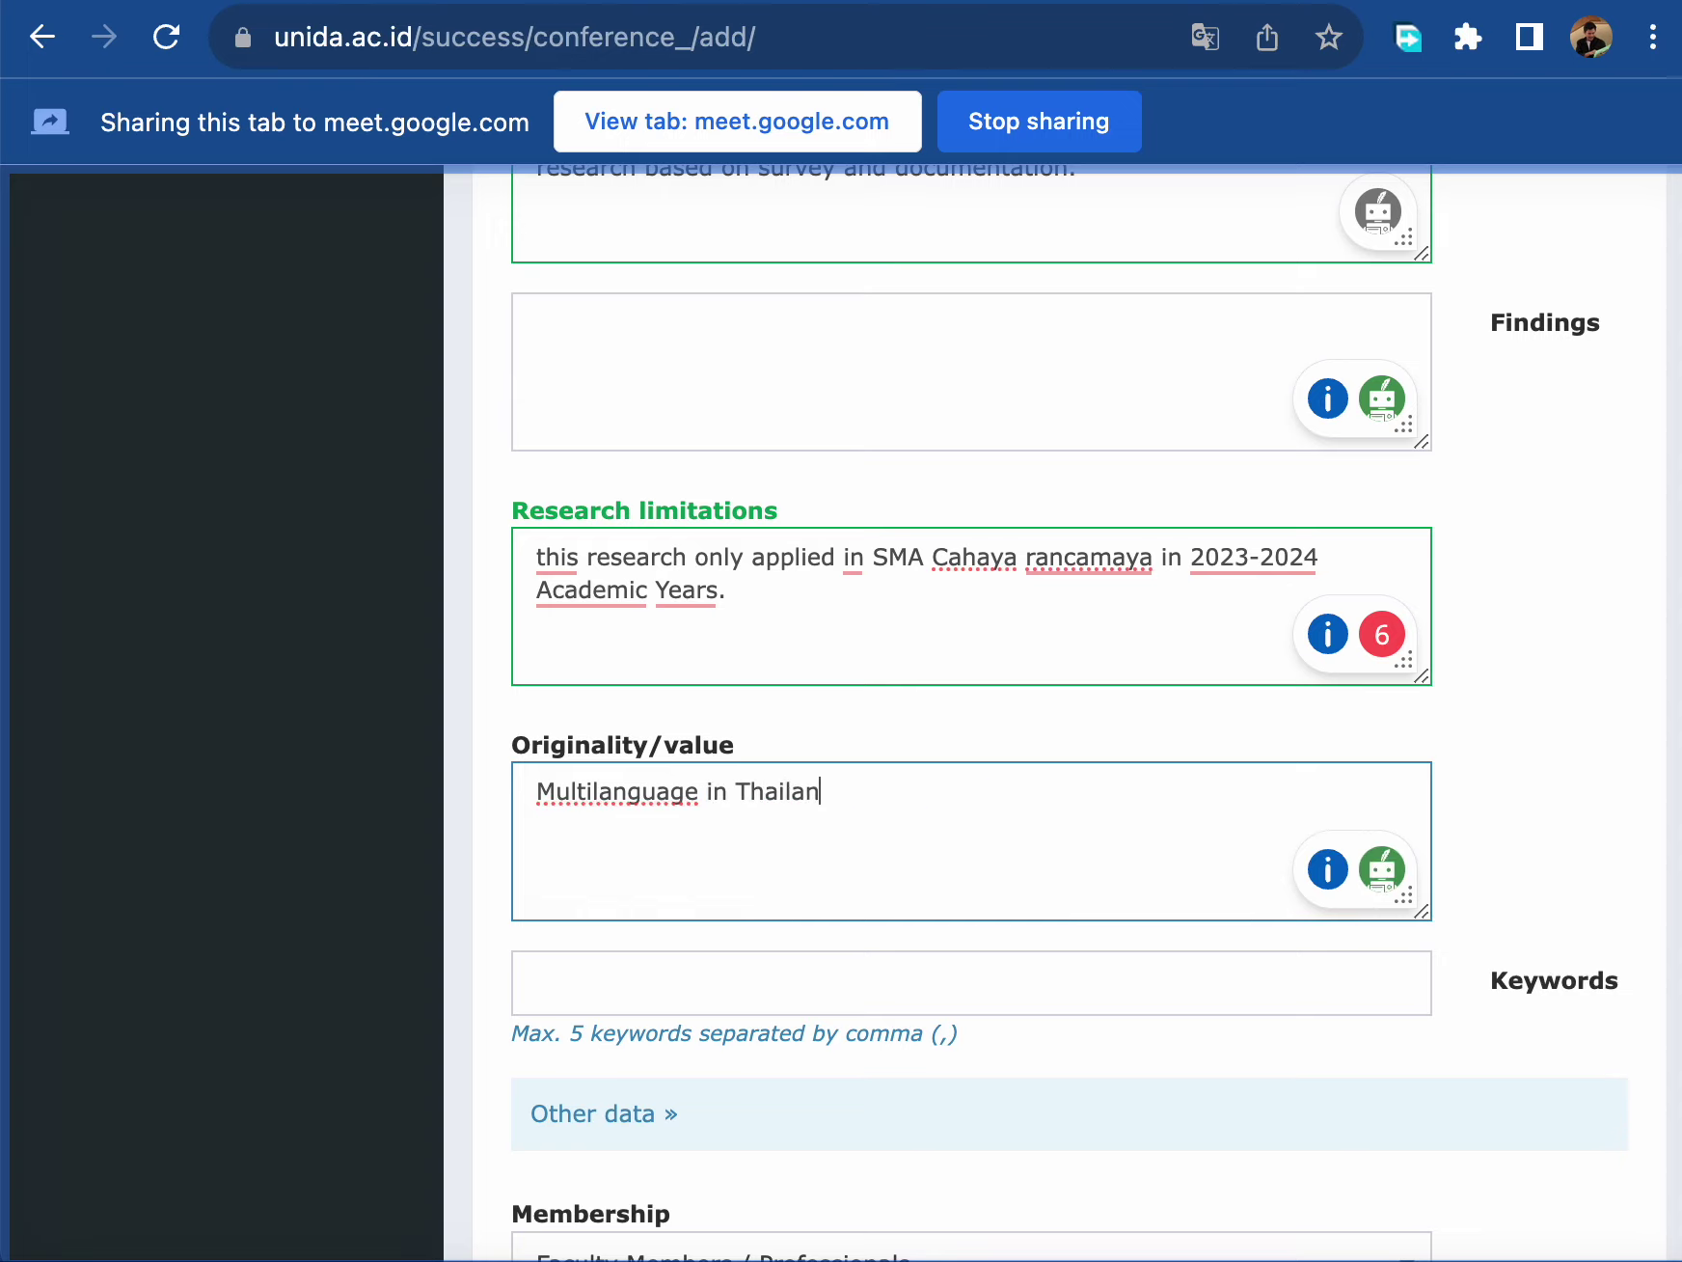
{"action": "type", "text": "d in"}
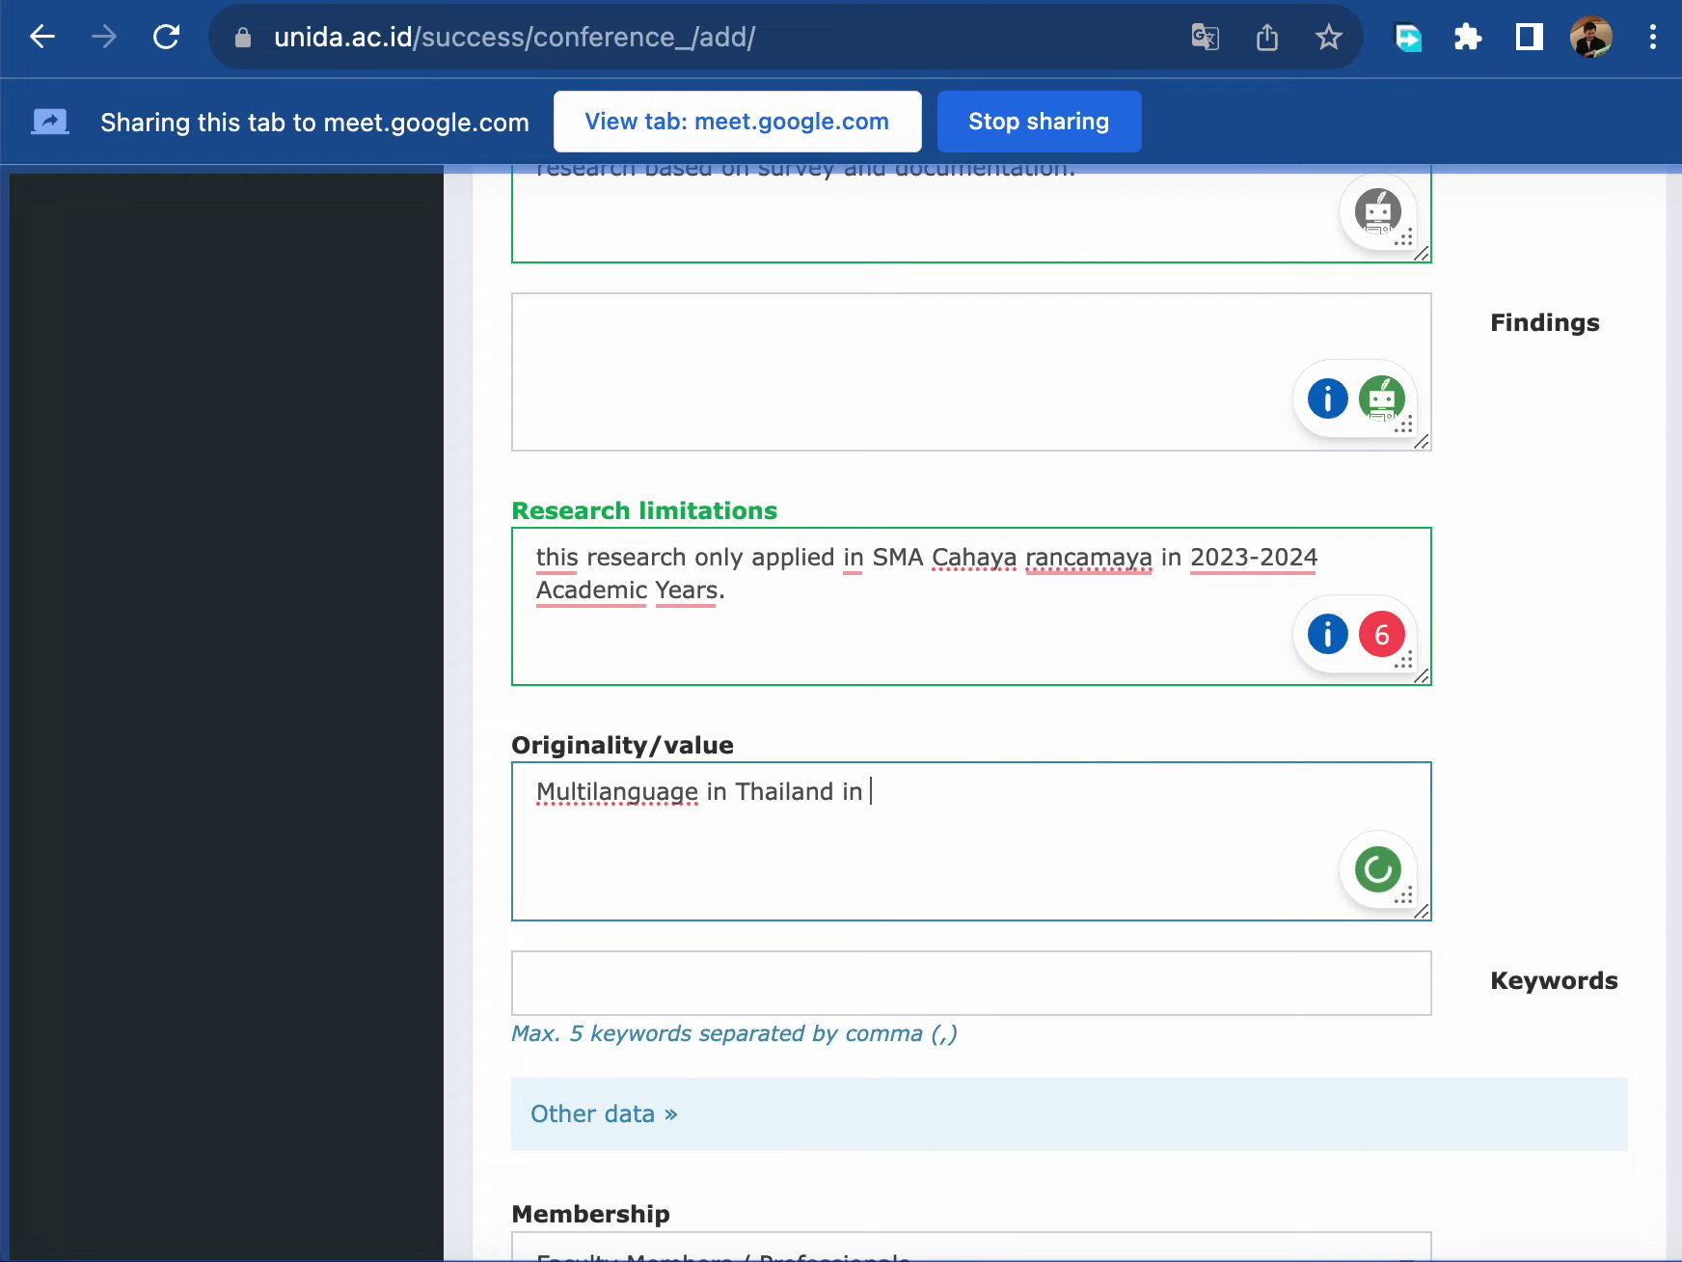
{"action": "key", "text": "BackSpace"}
{"action": "key", "text": "BackSpace"}
{"action": "key", "text": "BackSpace"}
{"action": "key", "text": "BackSpace"}
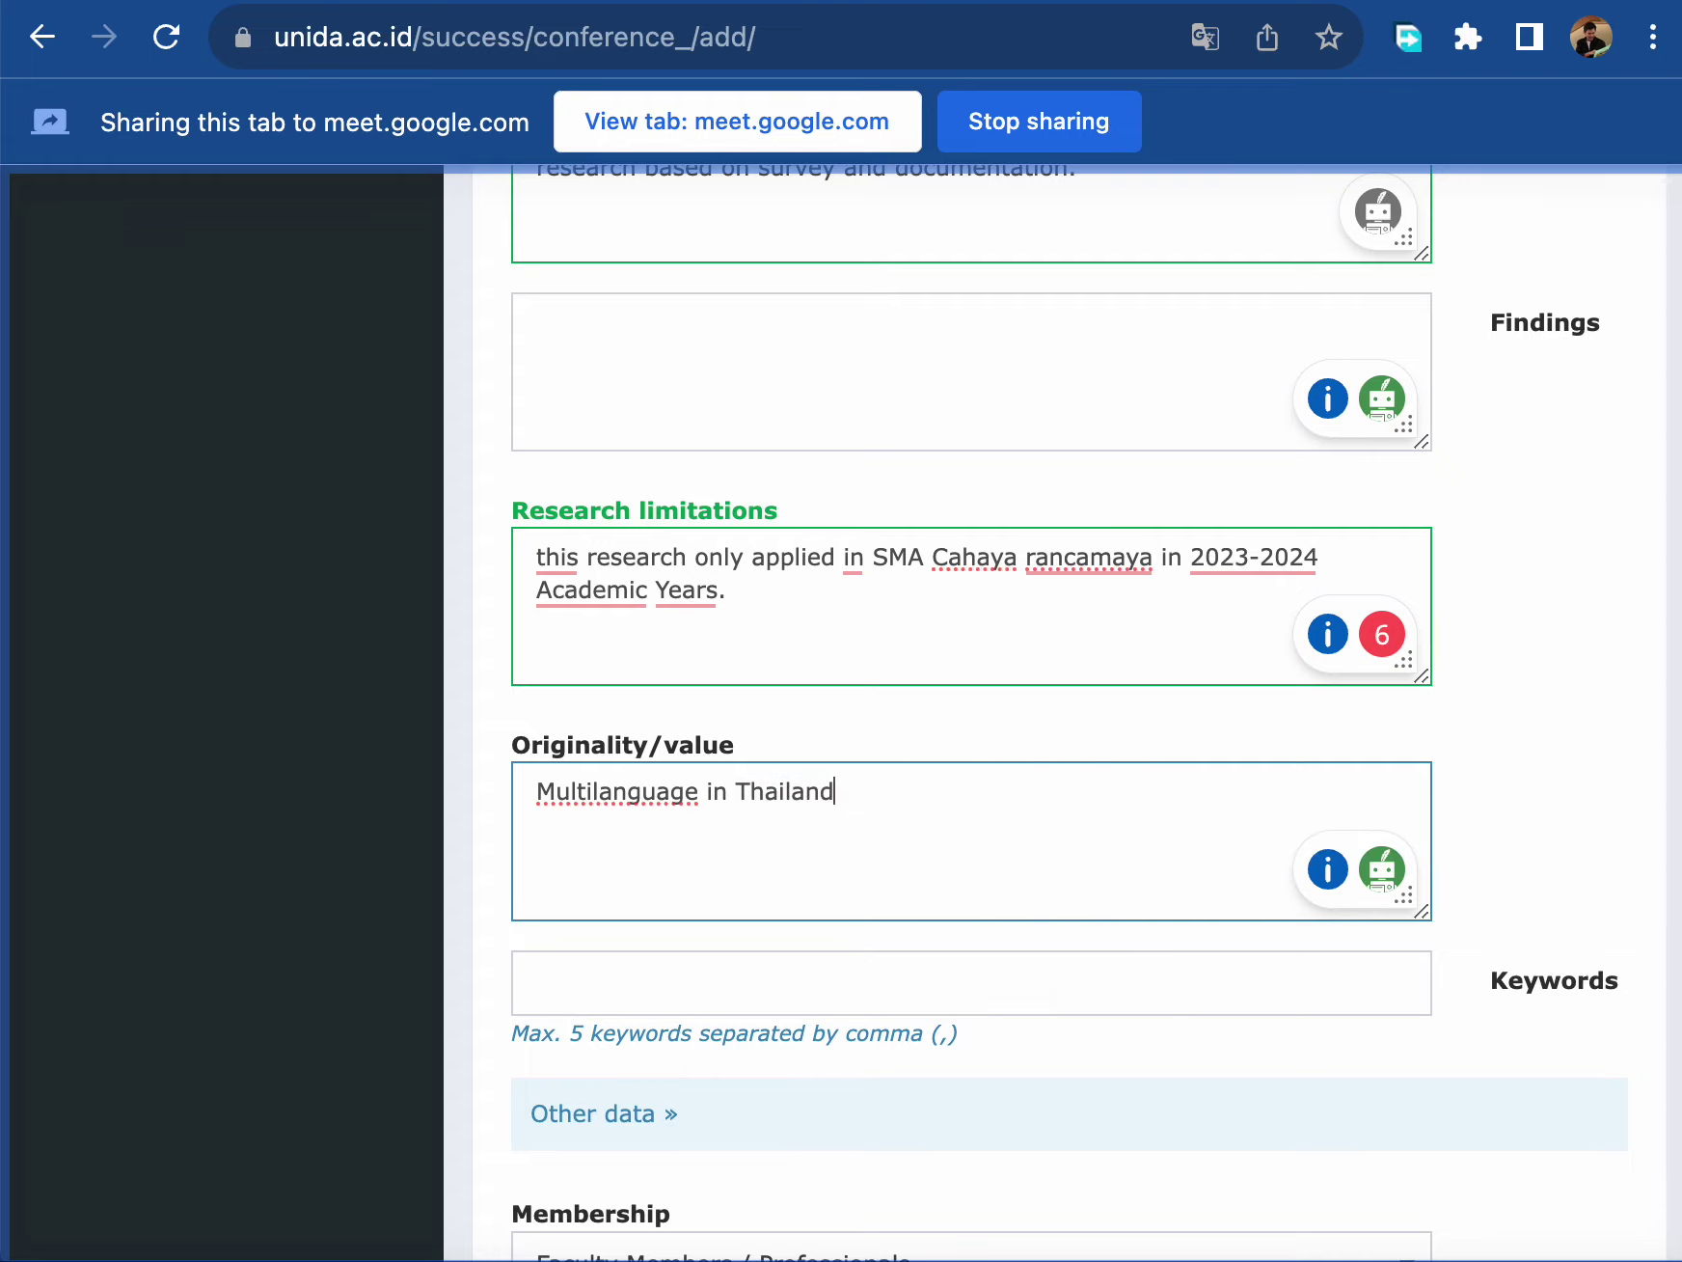
- Complete the originality/value text with "by Indonesian perspectives" after "Thailand"
{"action": "type", "text": "by Indonesia"}
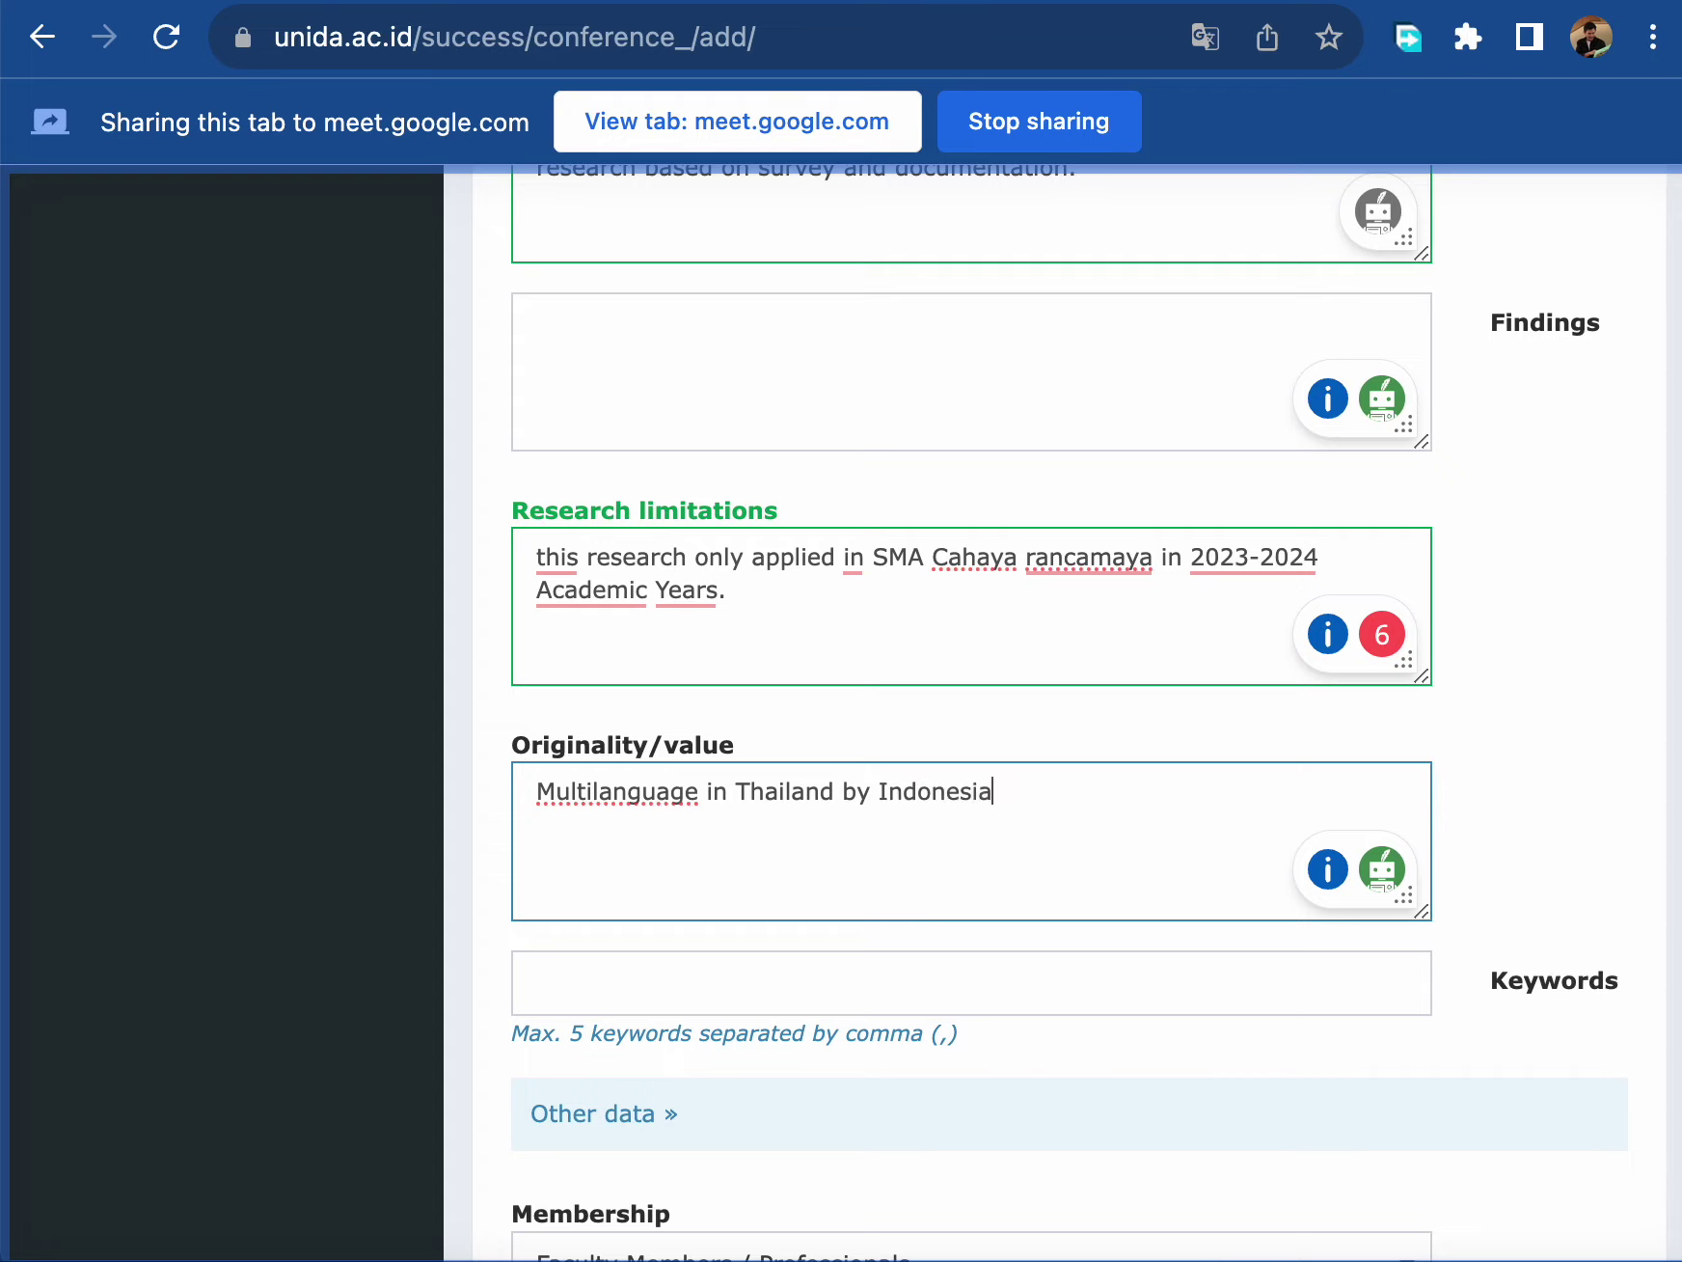
{"action": "type", "text": "n prospective"}
{"action": "type", "text": "erspectives"}
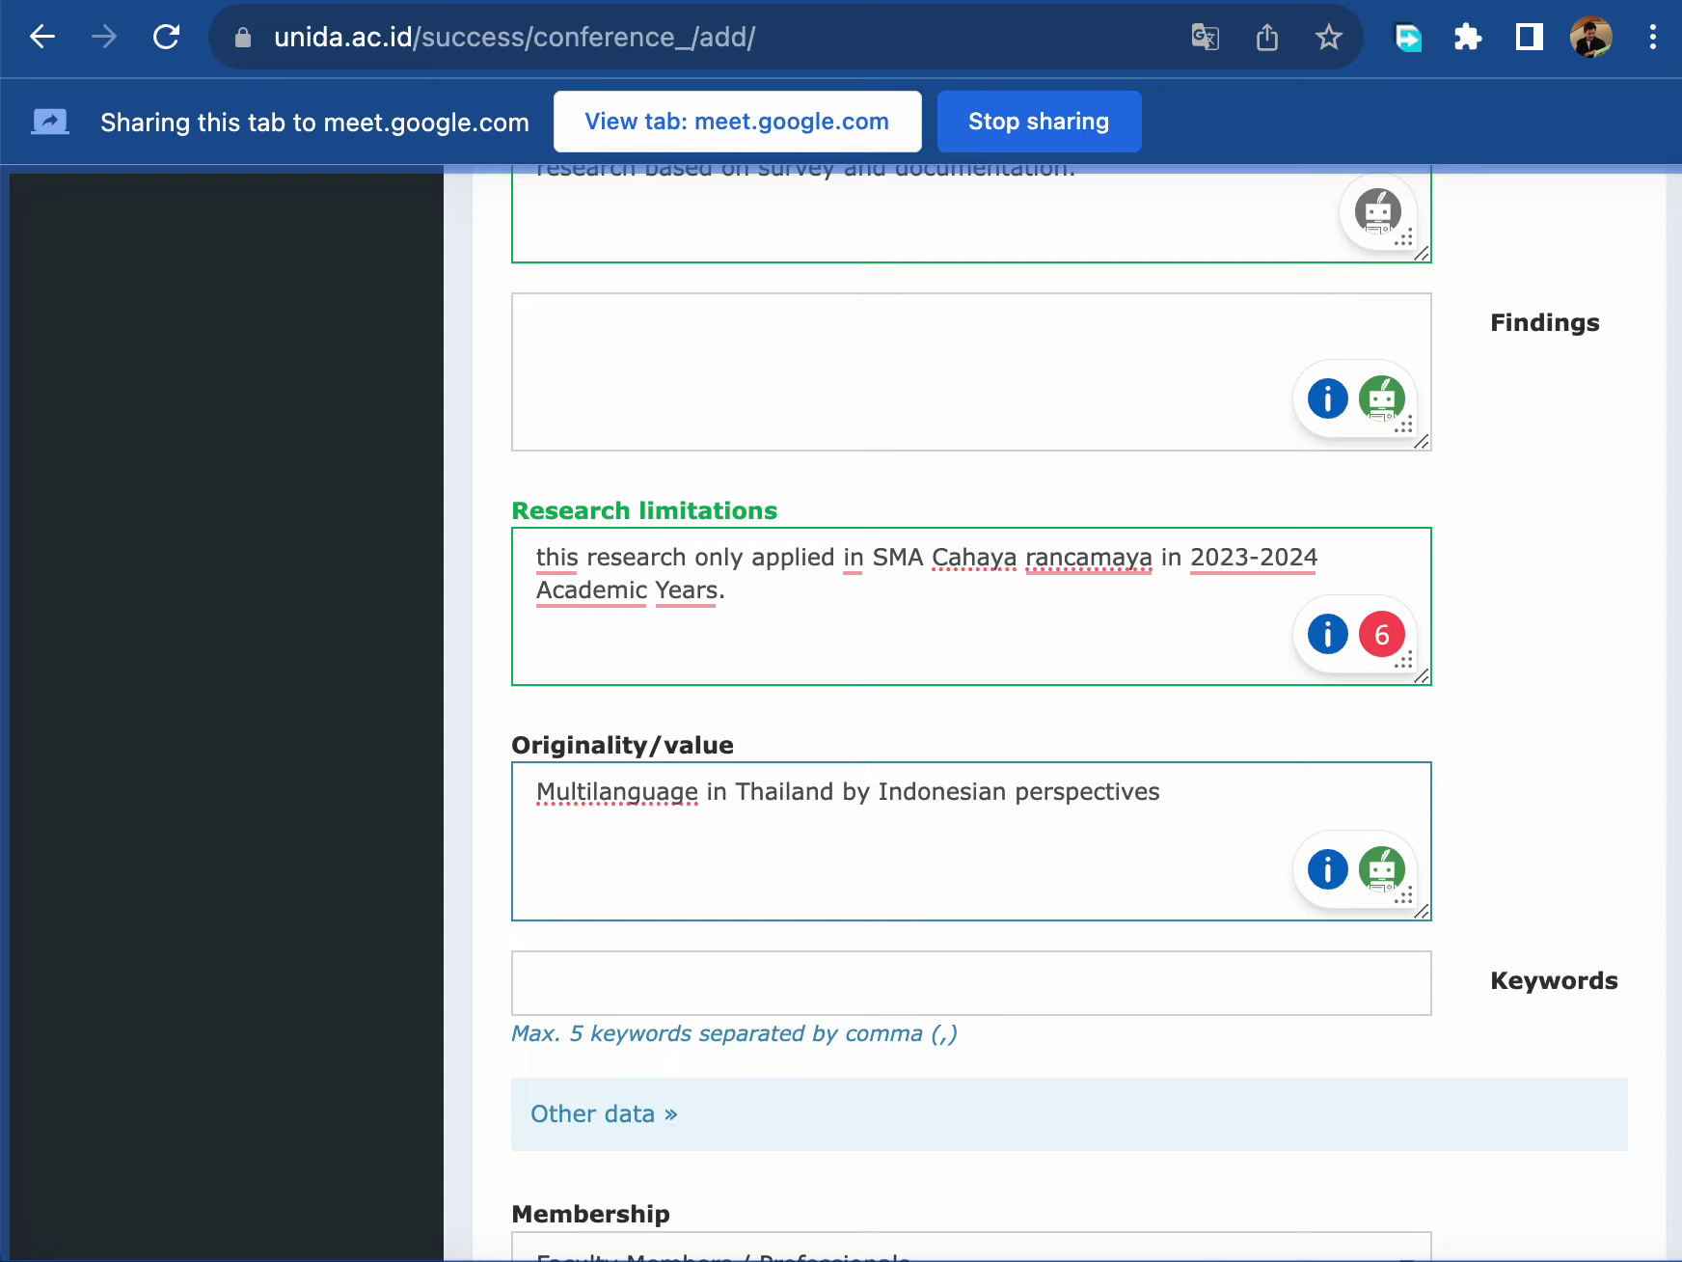
{"action": "key", "text": "Tab"}
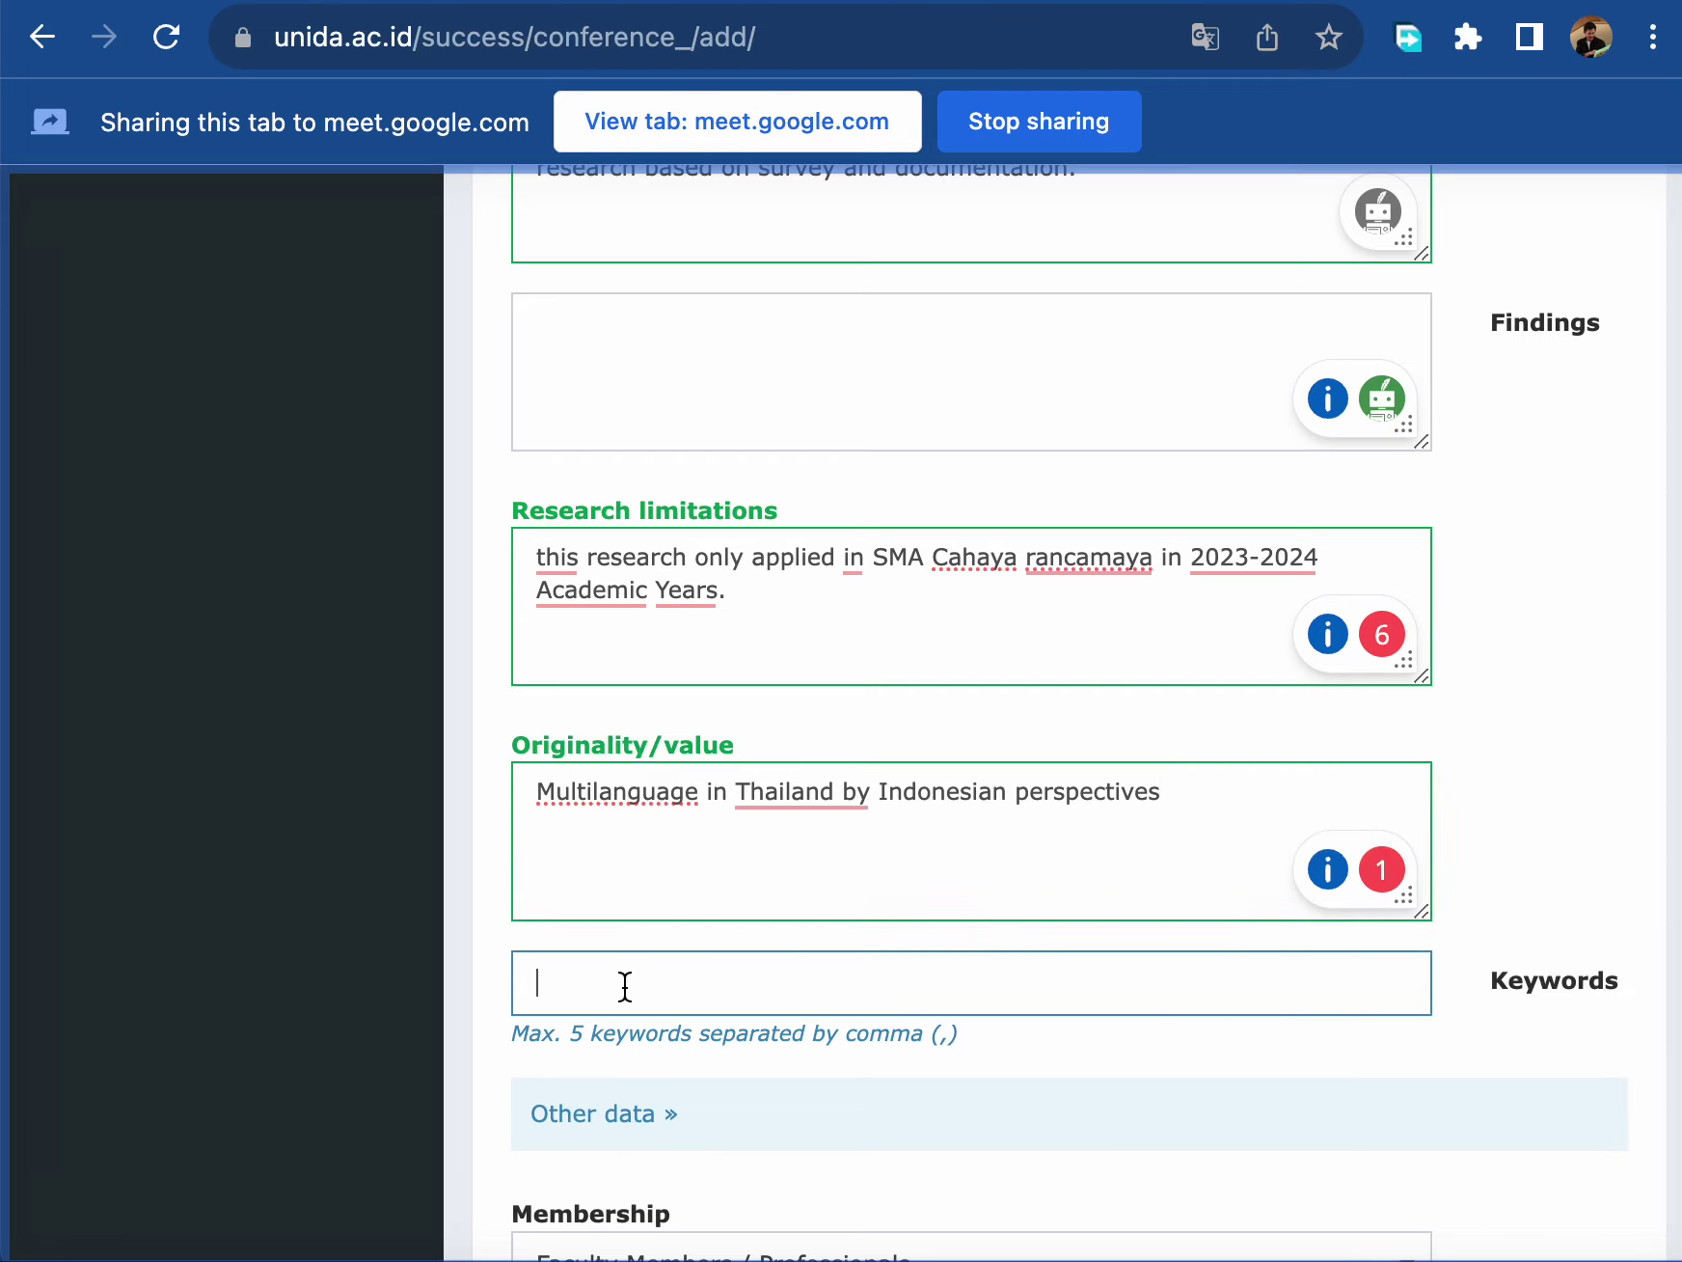
{"action": "left_click", "coordinate": [652, 1039]}
- Set the membership to Student in the form's other data section
{"action": "scroll", "coordinate": [653, 1039], "scroll_direction": "down", "scroll_amount": 1}
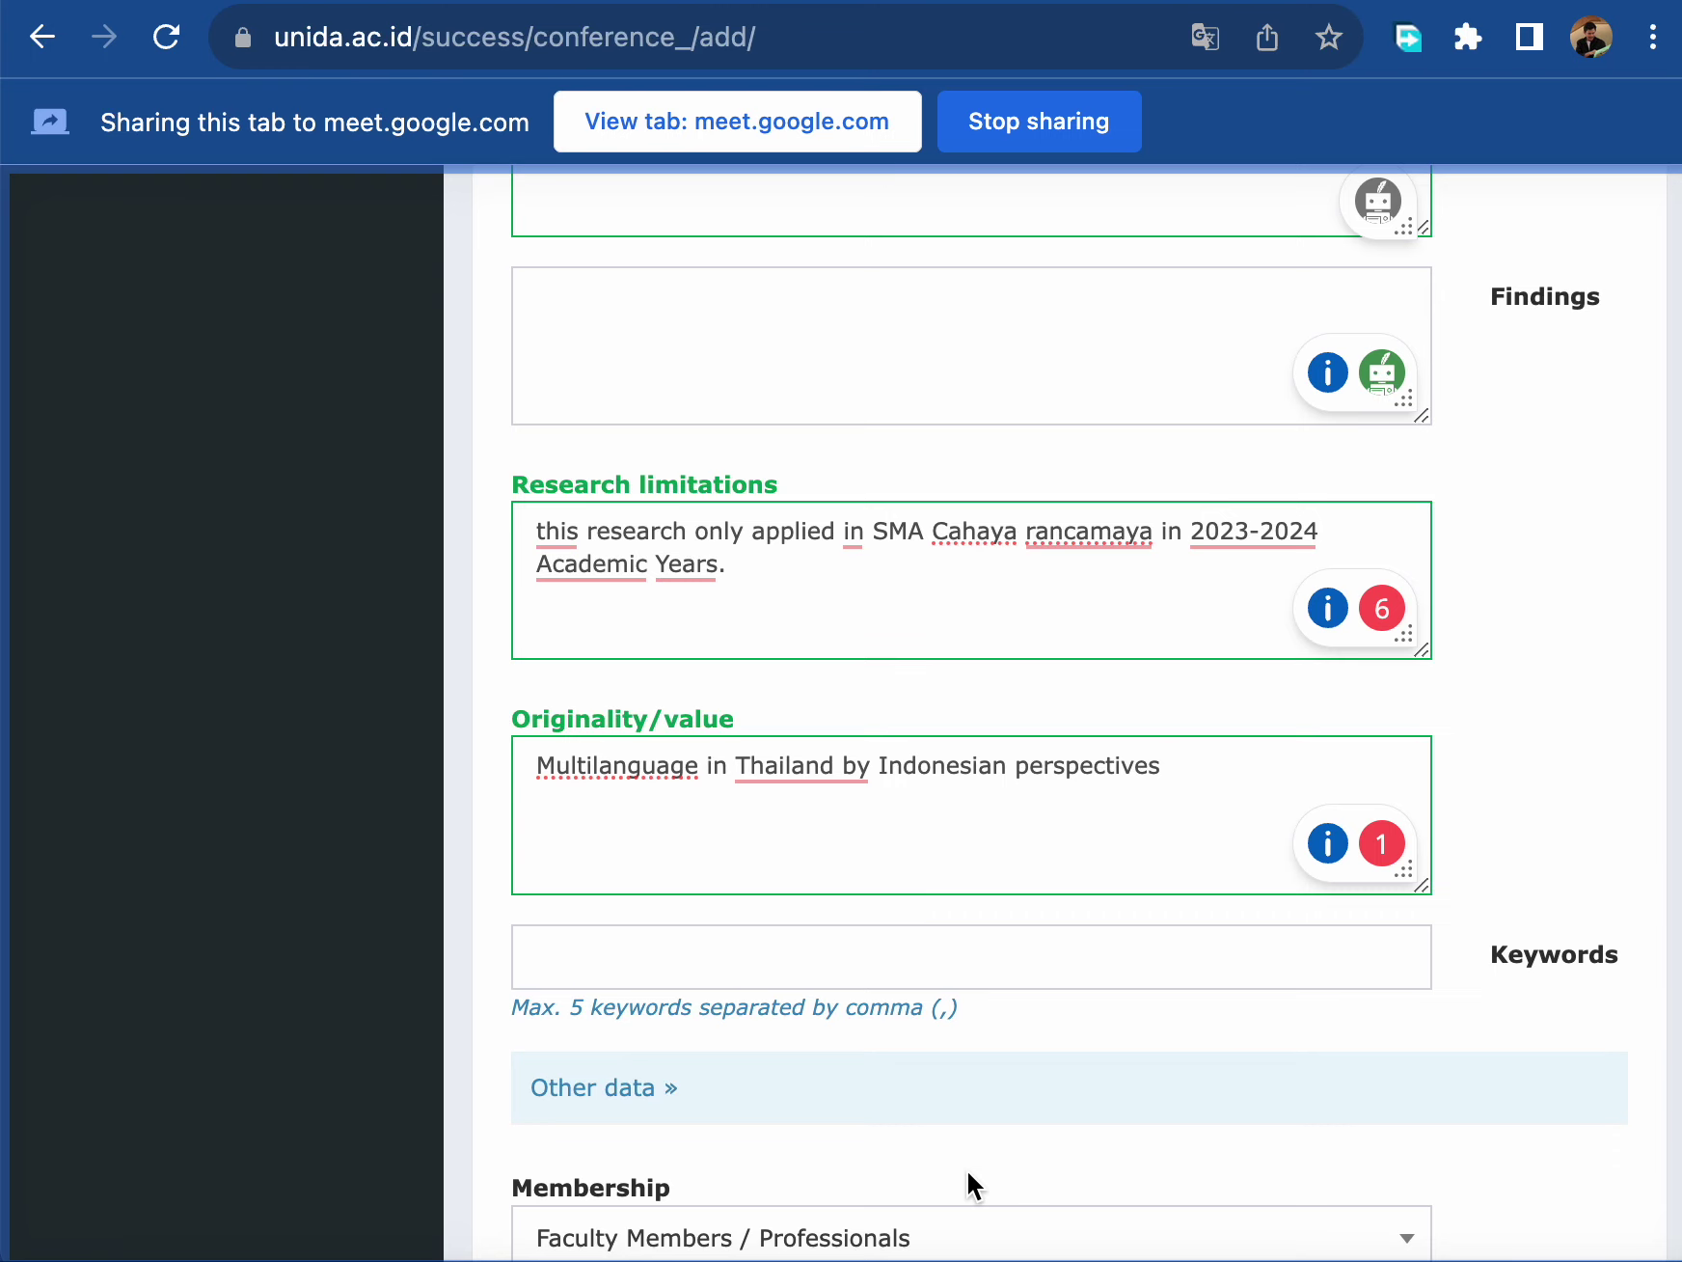
{"action": "scroll", "coordinate": [965, 1170], "scroll_direction": "down", "scroll_amount": 5}
{"action": "left_click", "coordinate": [972, 931]}
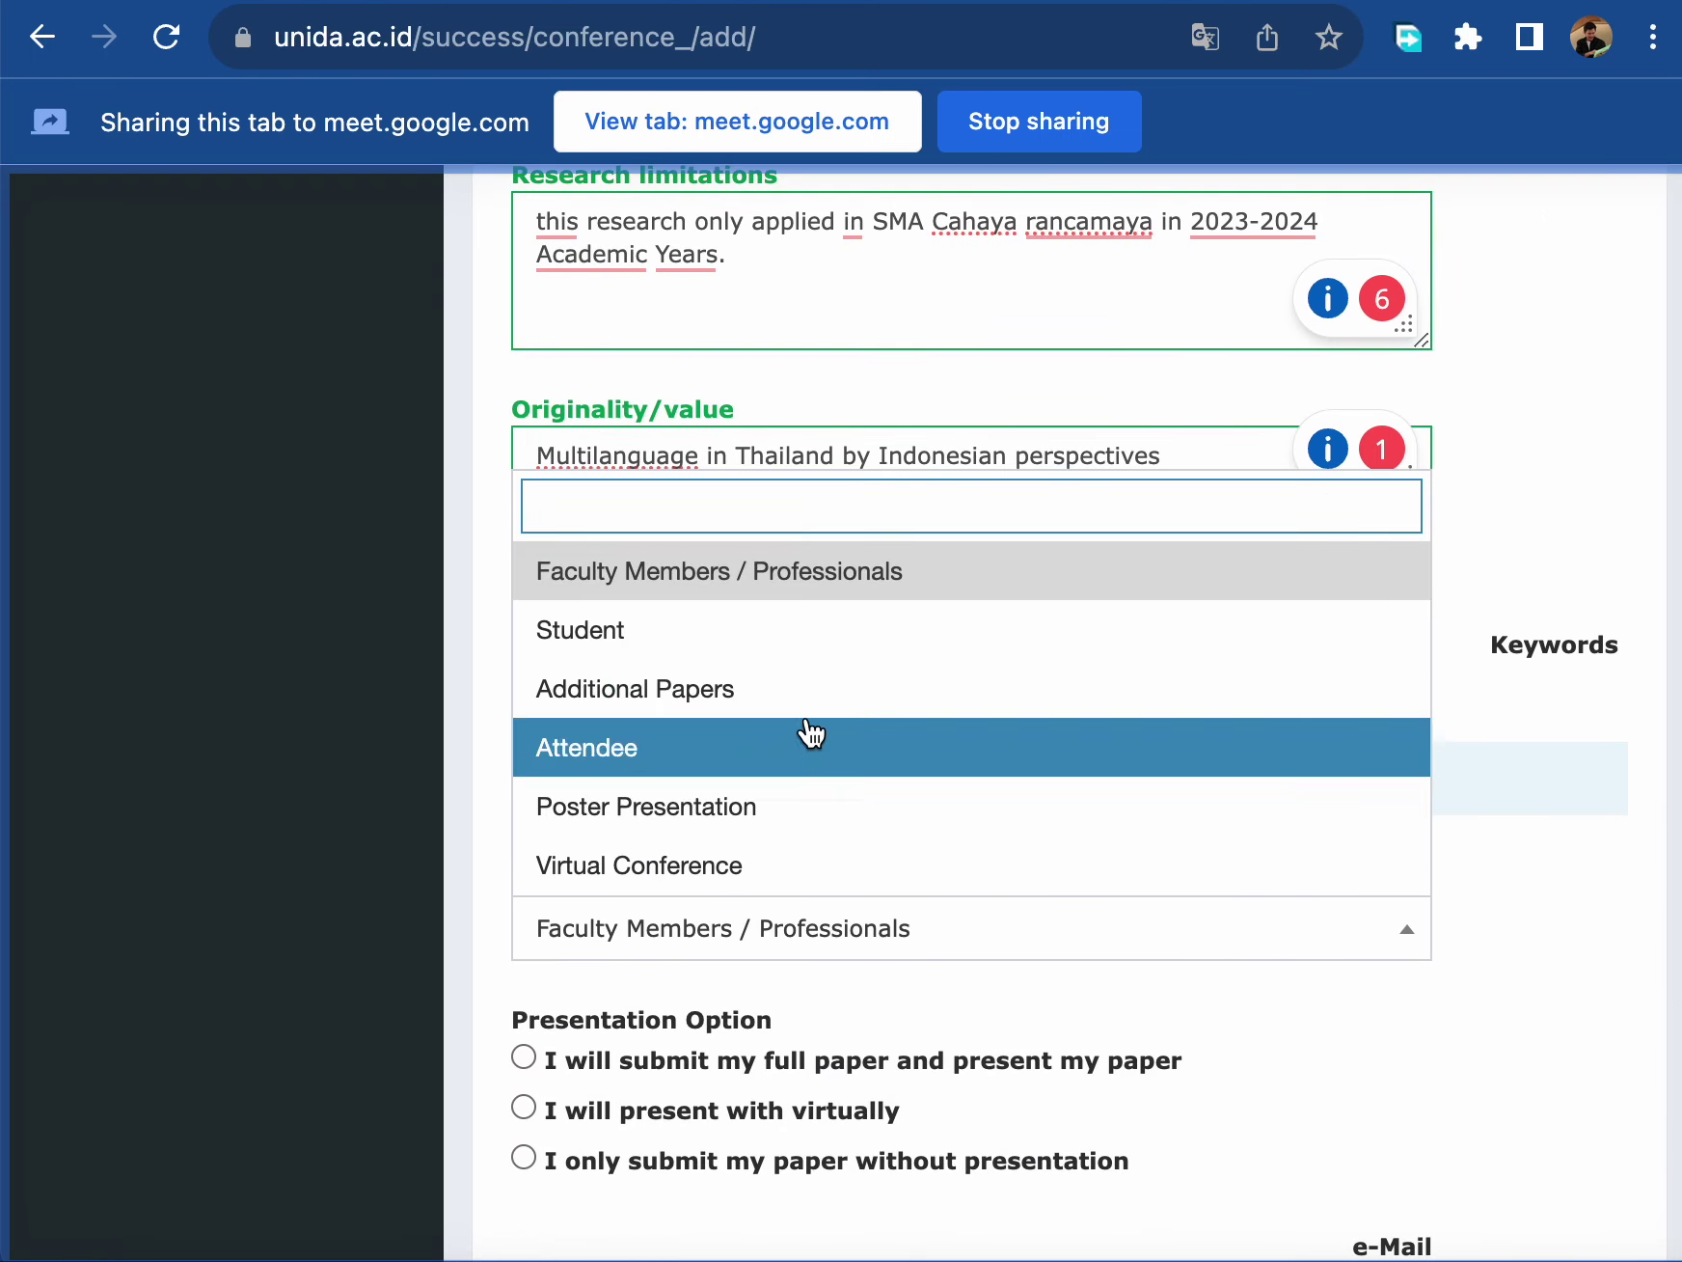
{"action": "left_click", "coordinate": [675, 632]}
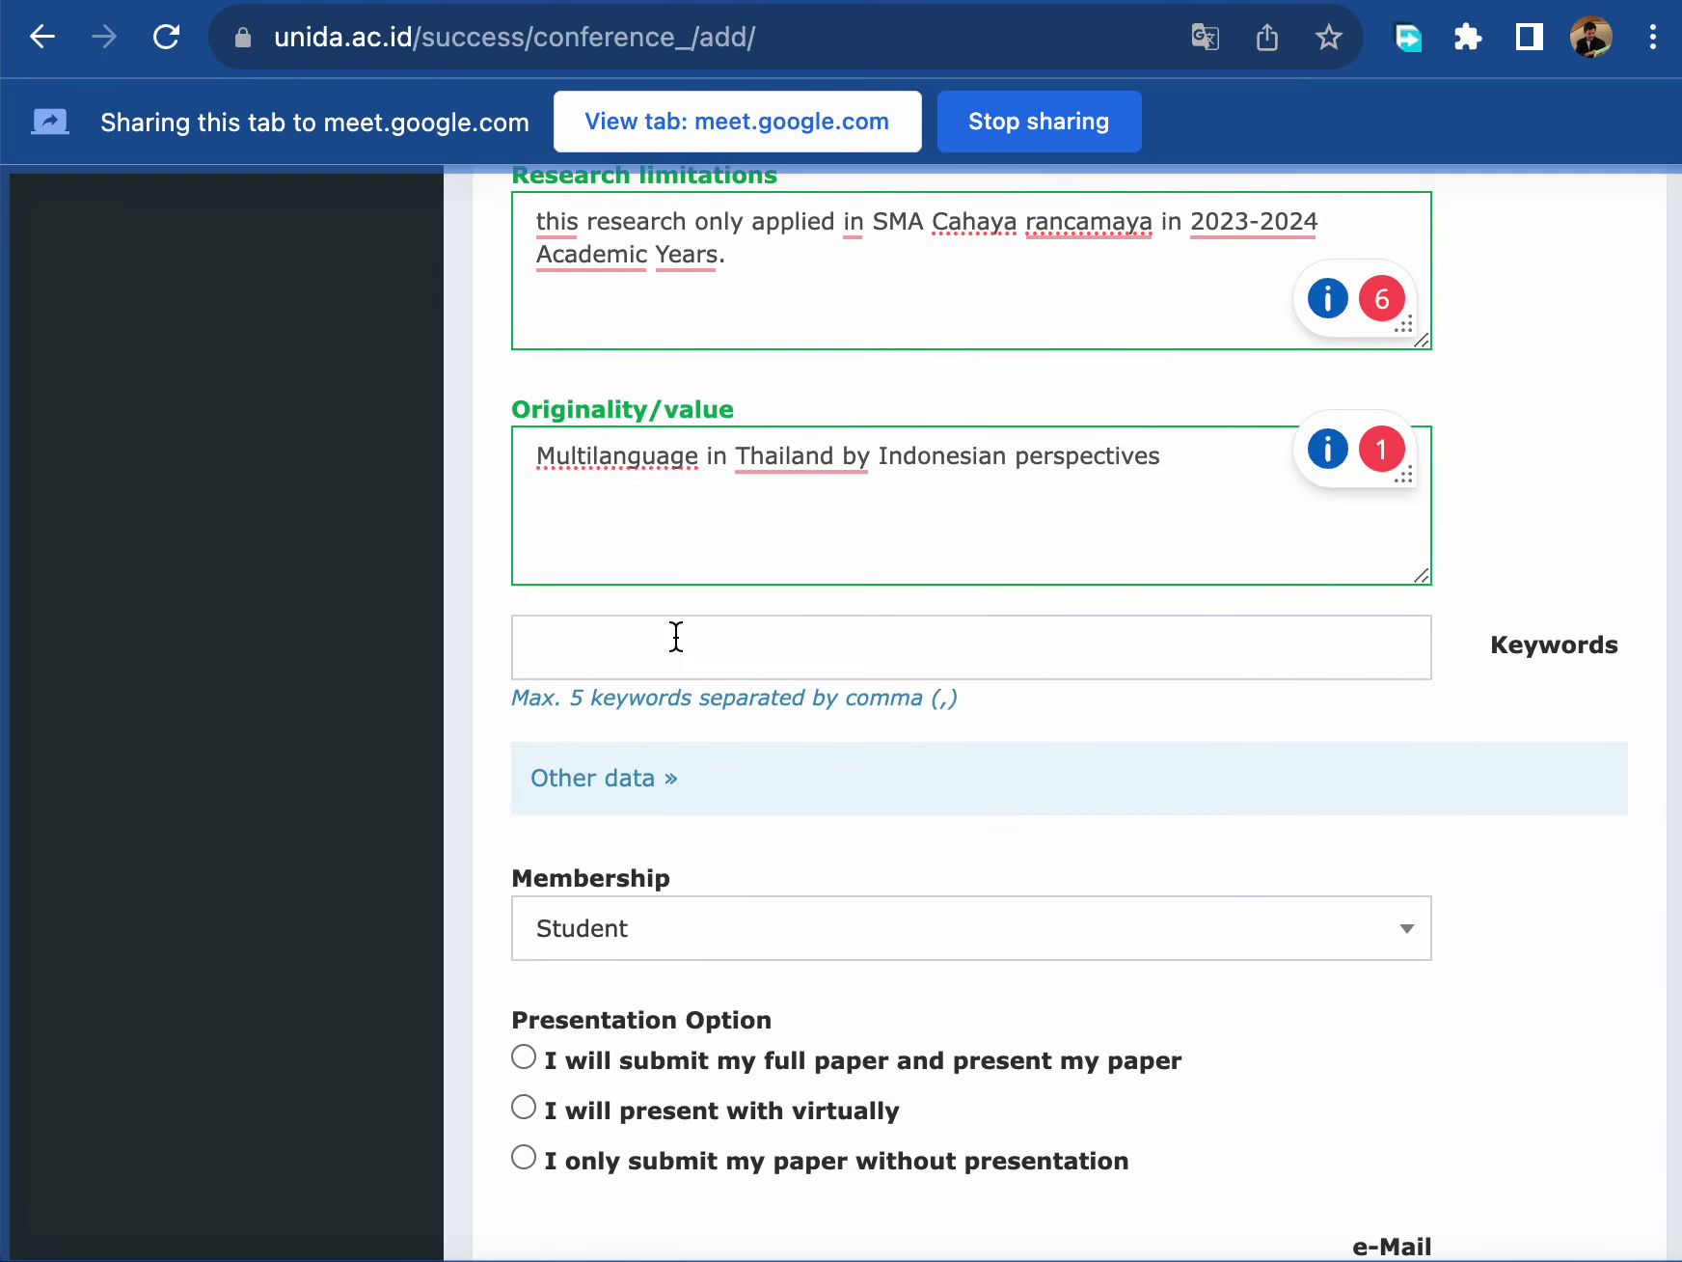
- Try the other presentation options and settle on "I will submit my full paper and present my paper"
{"action": "left_click", "coordinate": [522, 1110]}
{"action": "left_click", "coordinate": [525, 1058]}
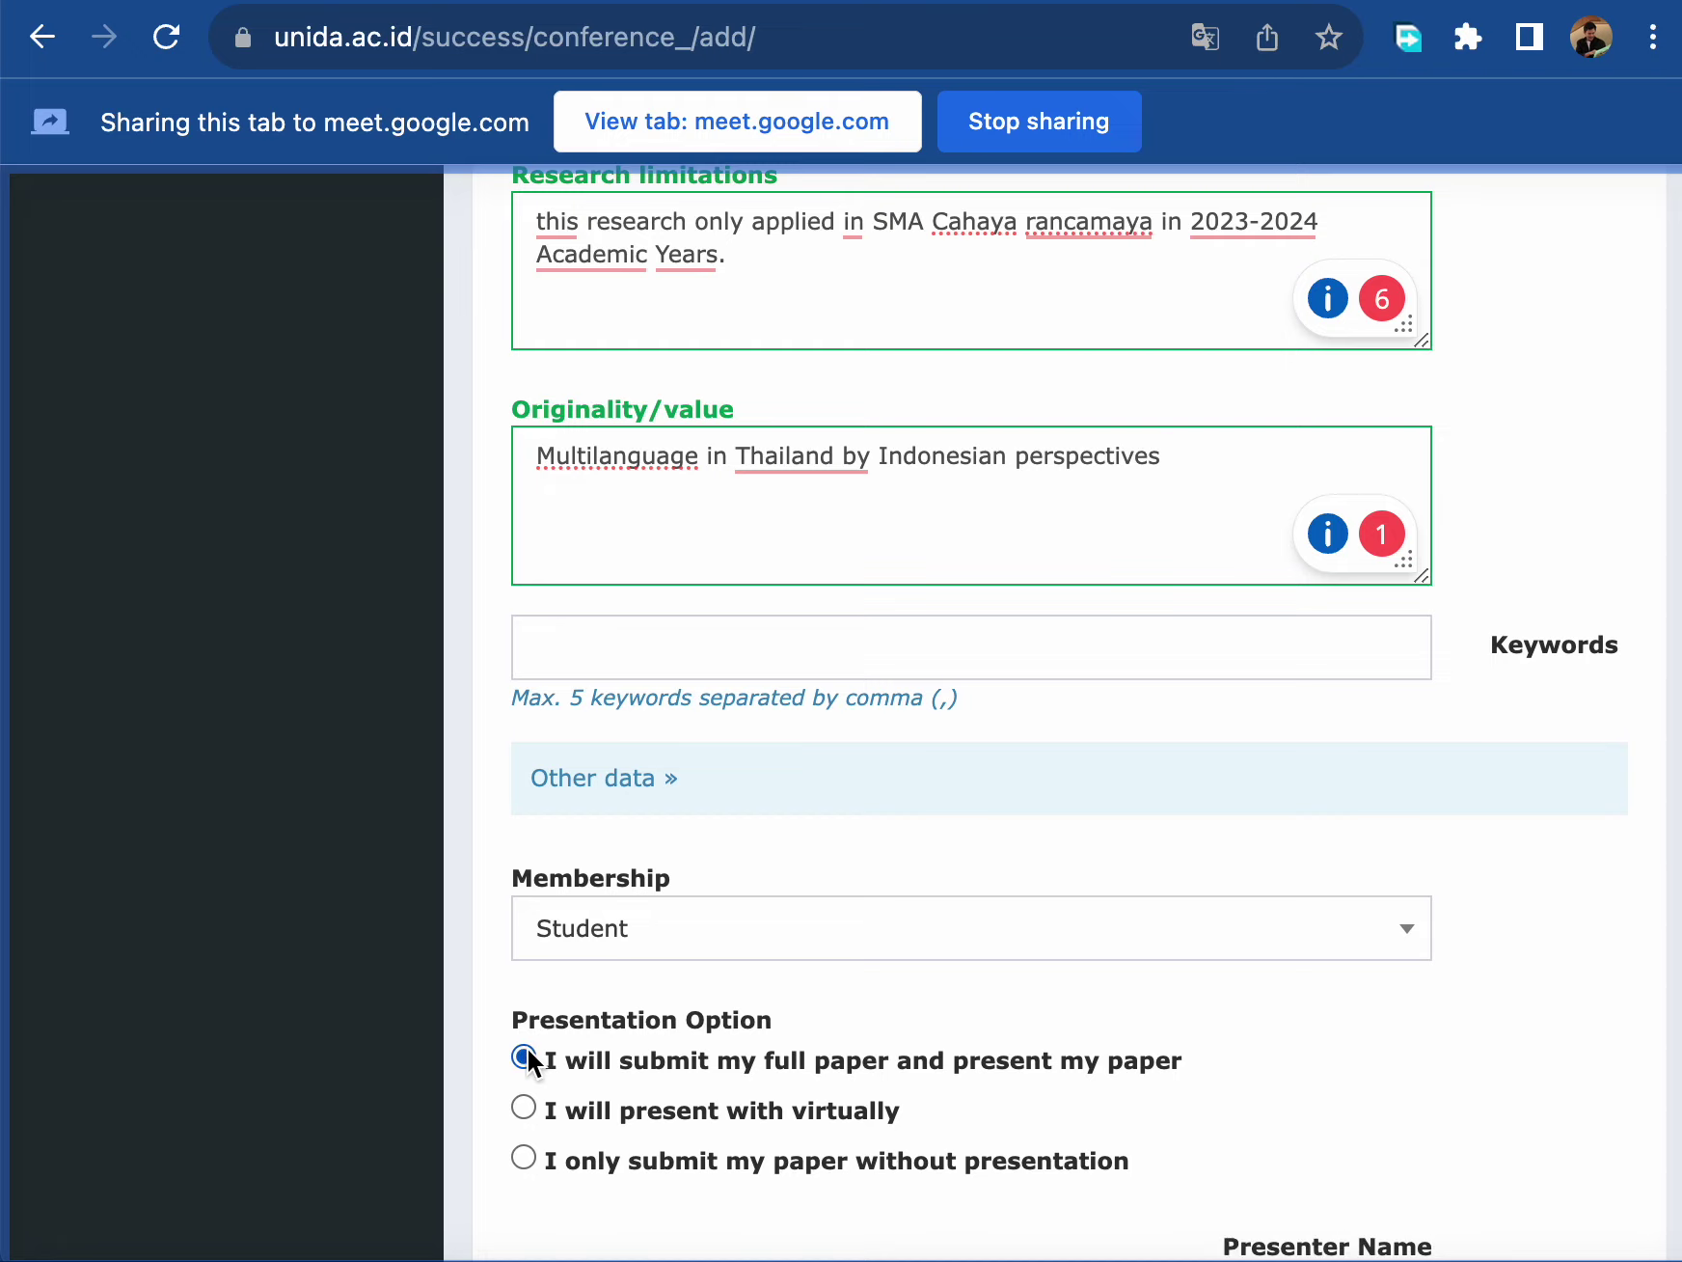
{"action": "scroll", "coordinate": [1442, 1037], "scroll_direction": "down", "scroll_amount": 5}
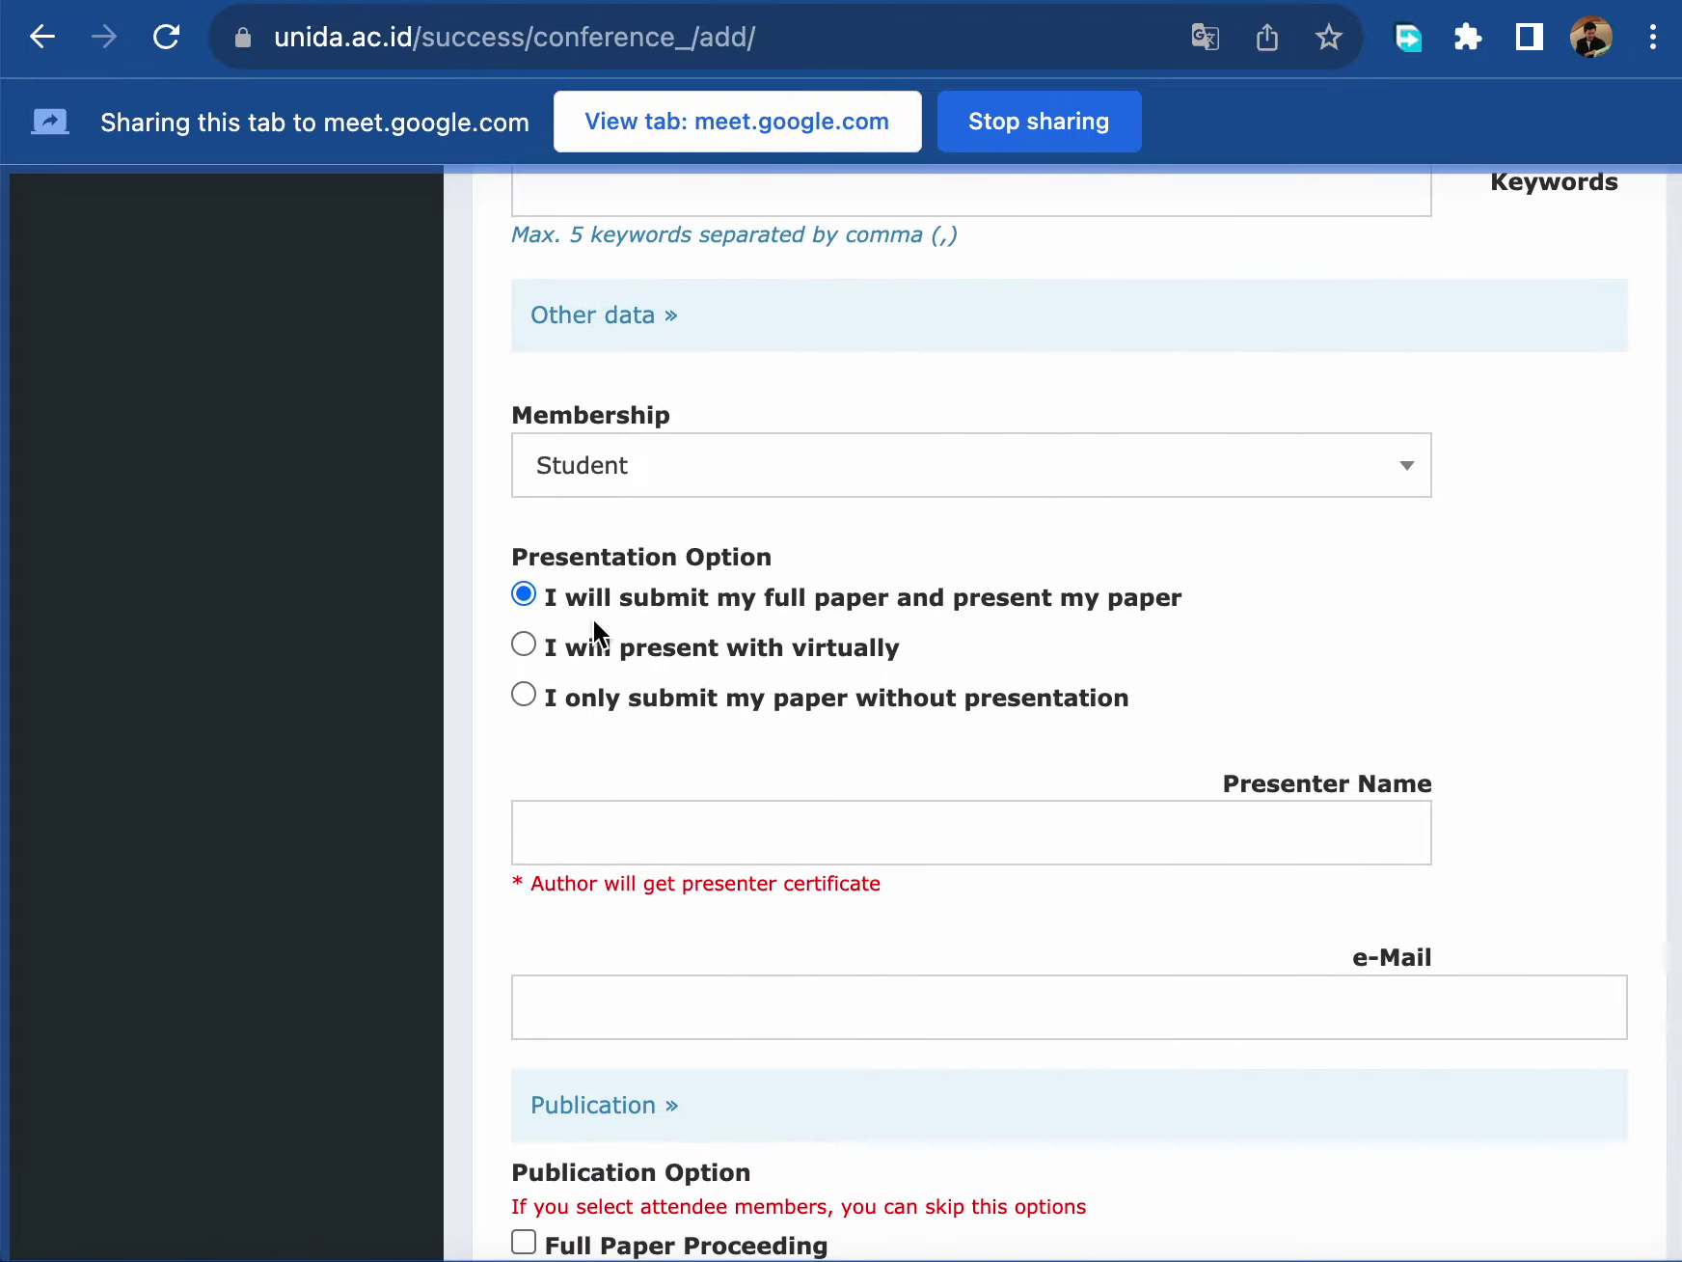
{"action": "left_click", "coordinate": [524, 695]}
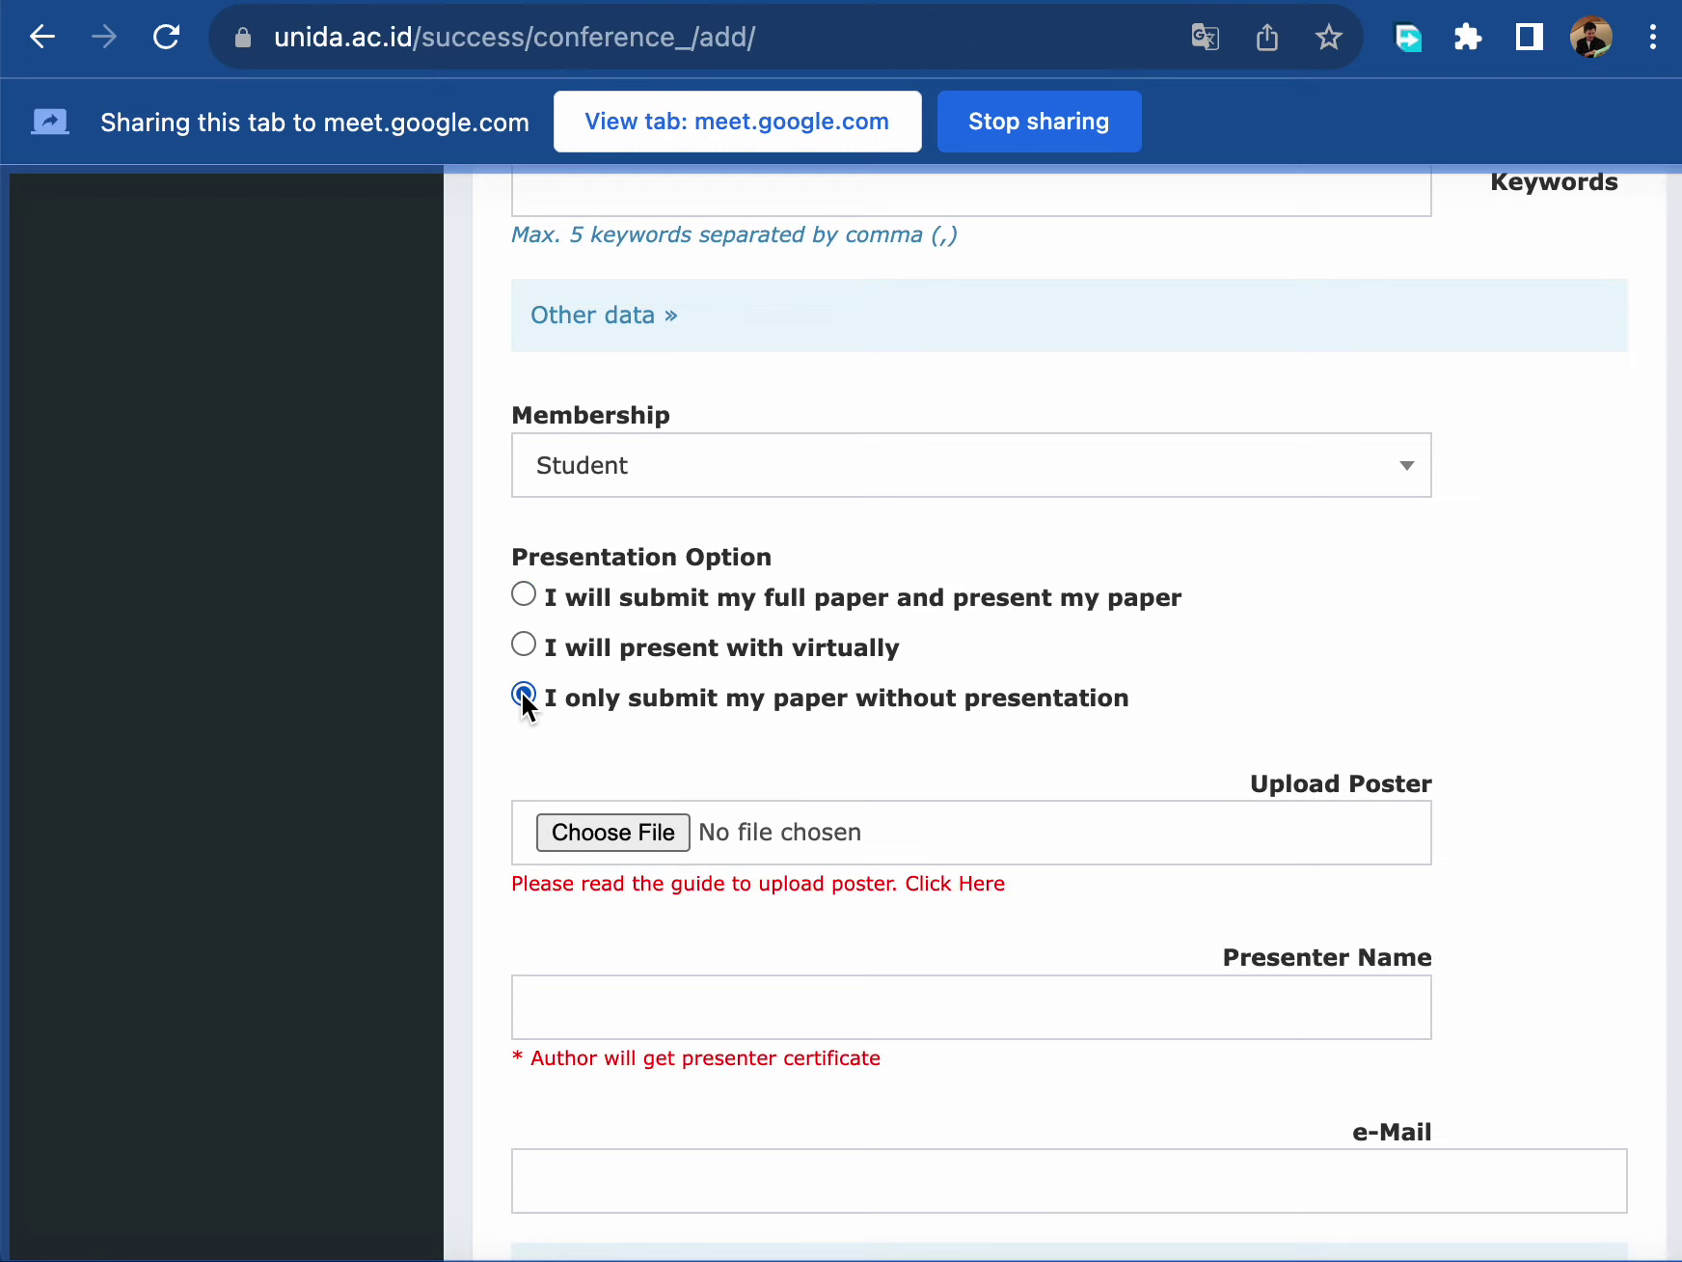
{"action": "left_click", "coordinate": [524, 592]}
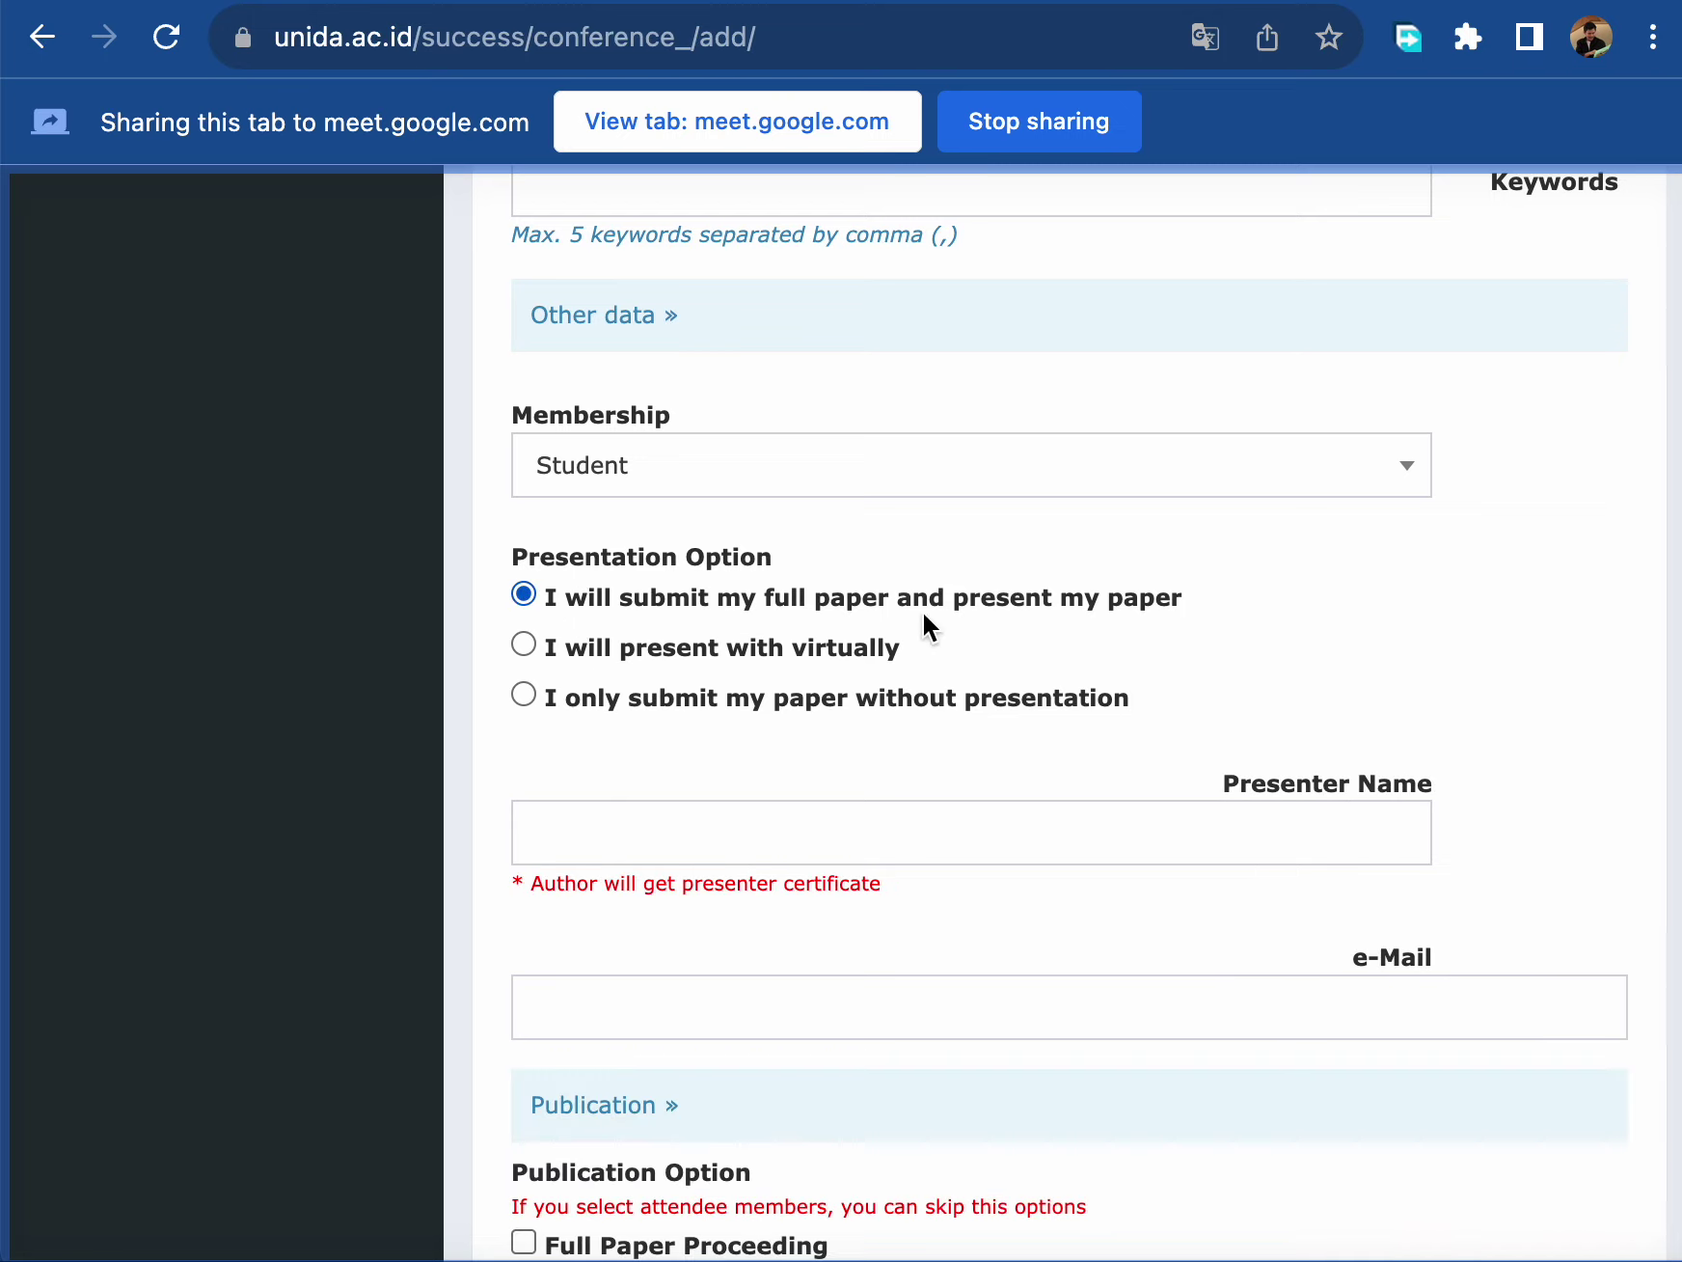
{"action": "scroll", "coordinate": [1334, 712], "scroll_direction": "down", "scroll_amount": 2}
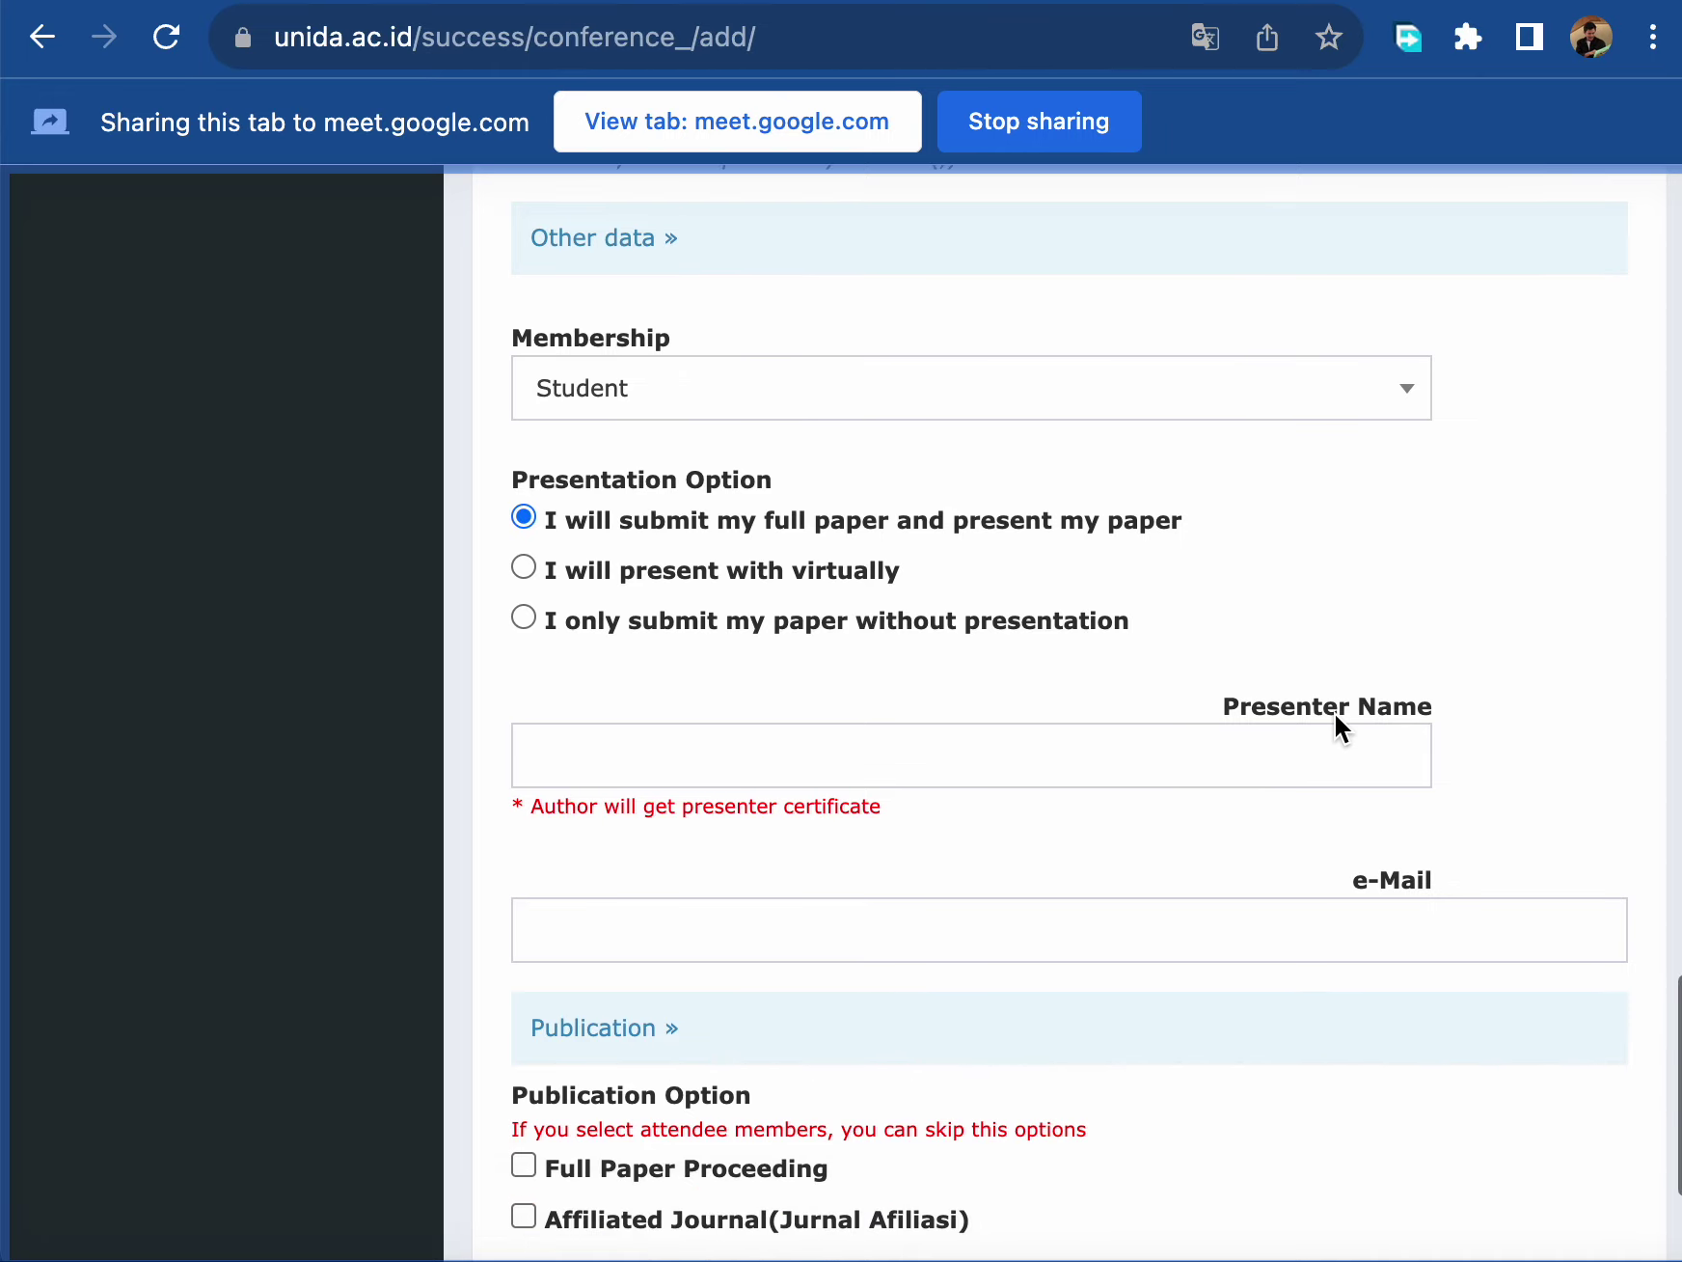
{"action": "left_click", "coordinate": [915, 755]}
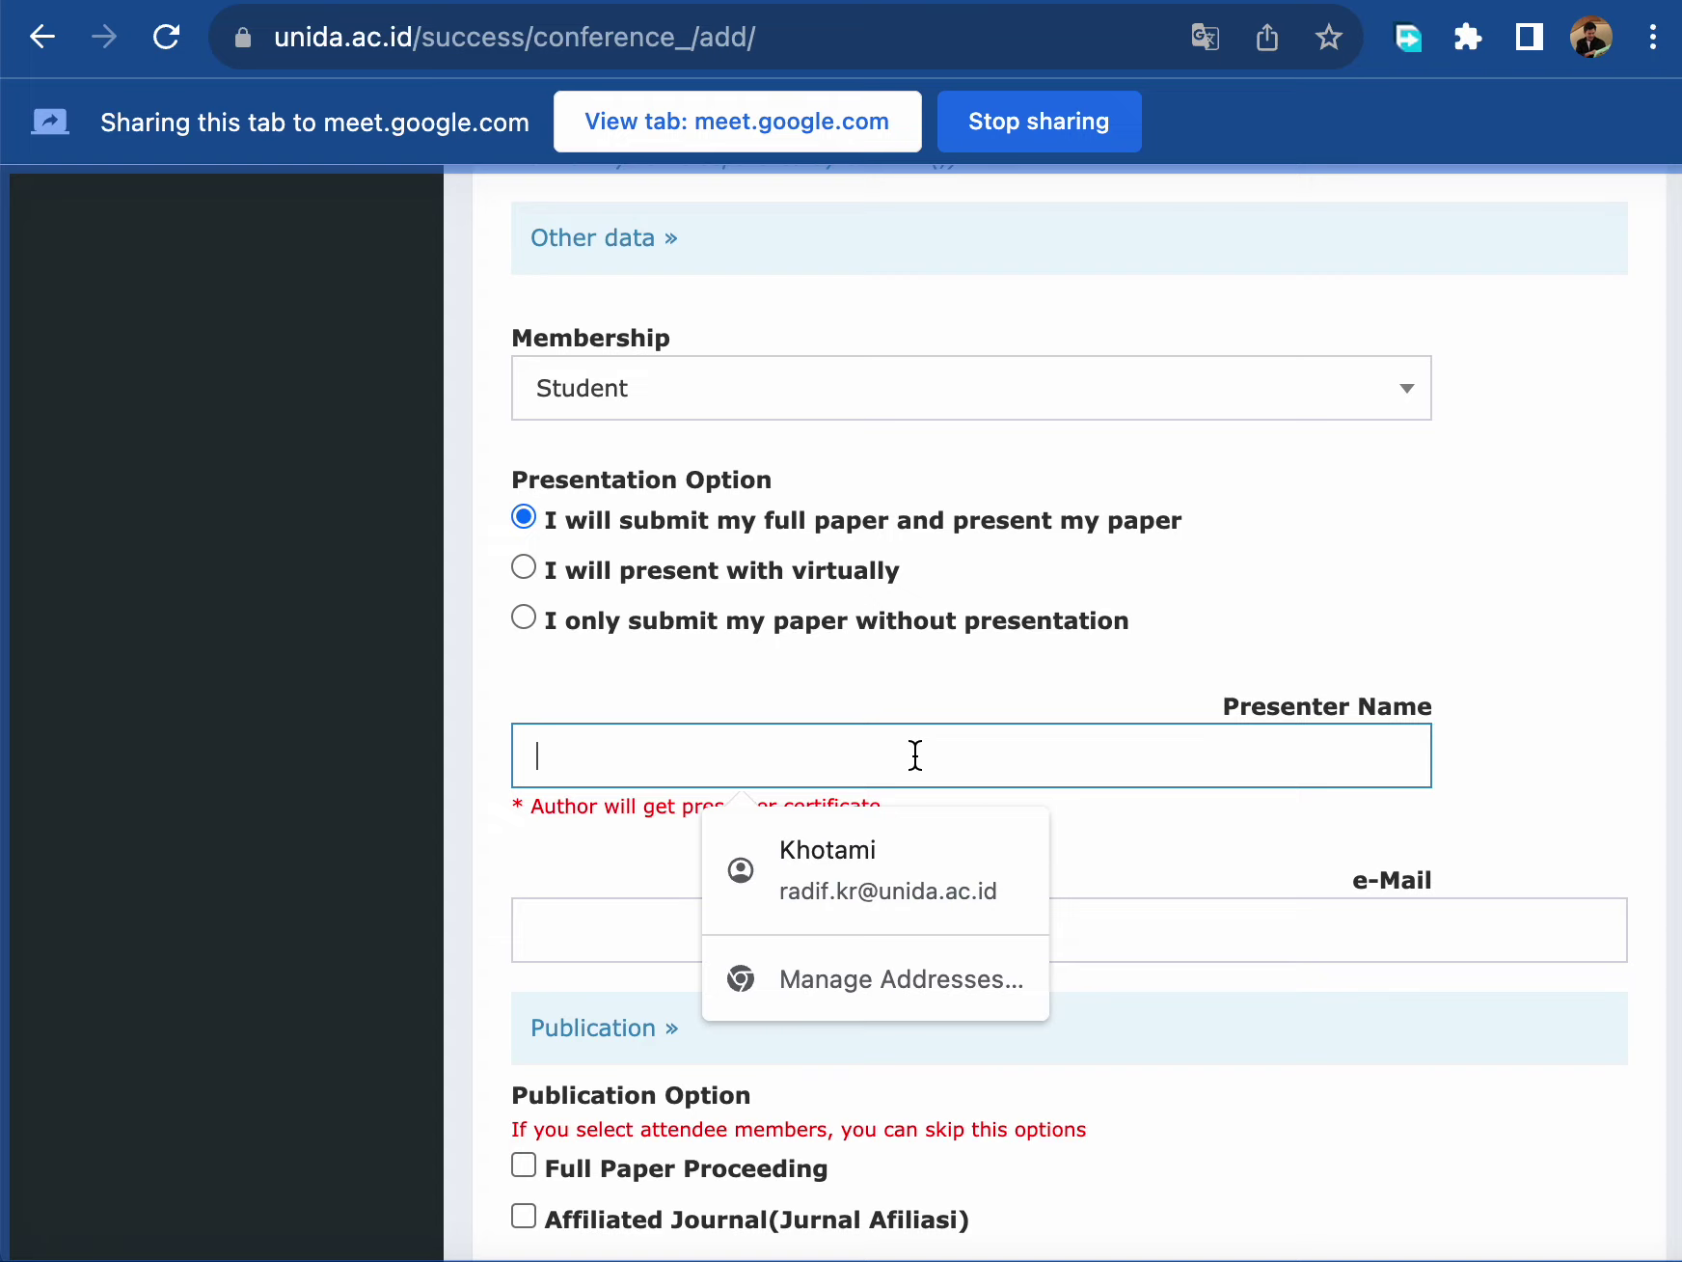
{"action": "left_click", "coordinate": [1620, 832]}
{"action": "left_click", "coordinate": [970, 944]}
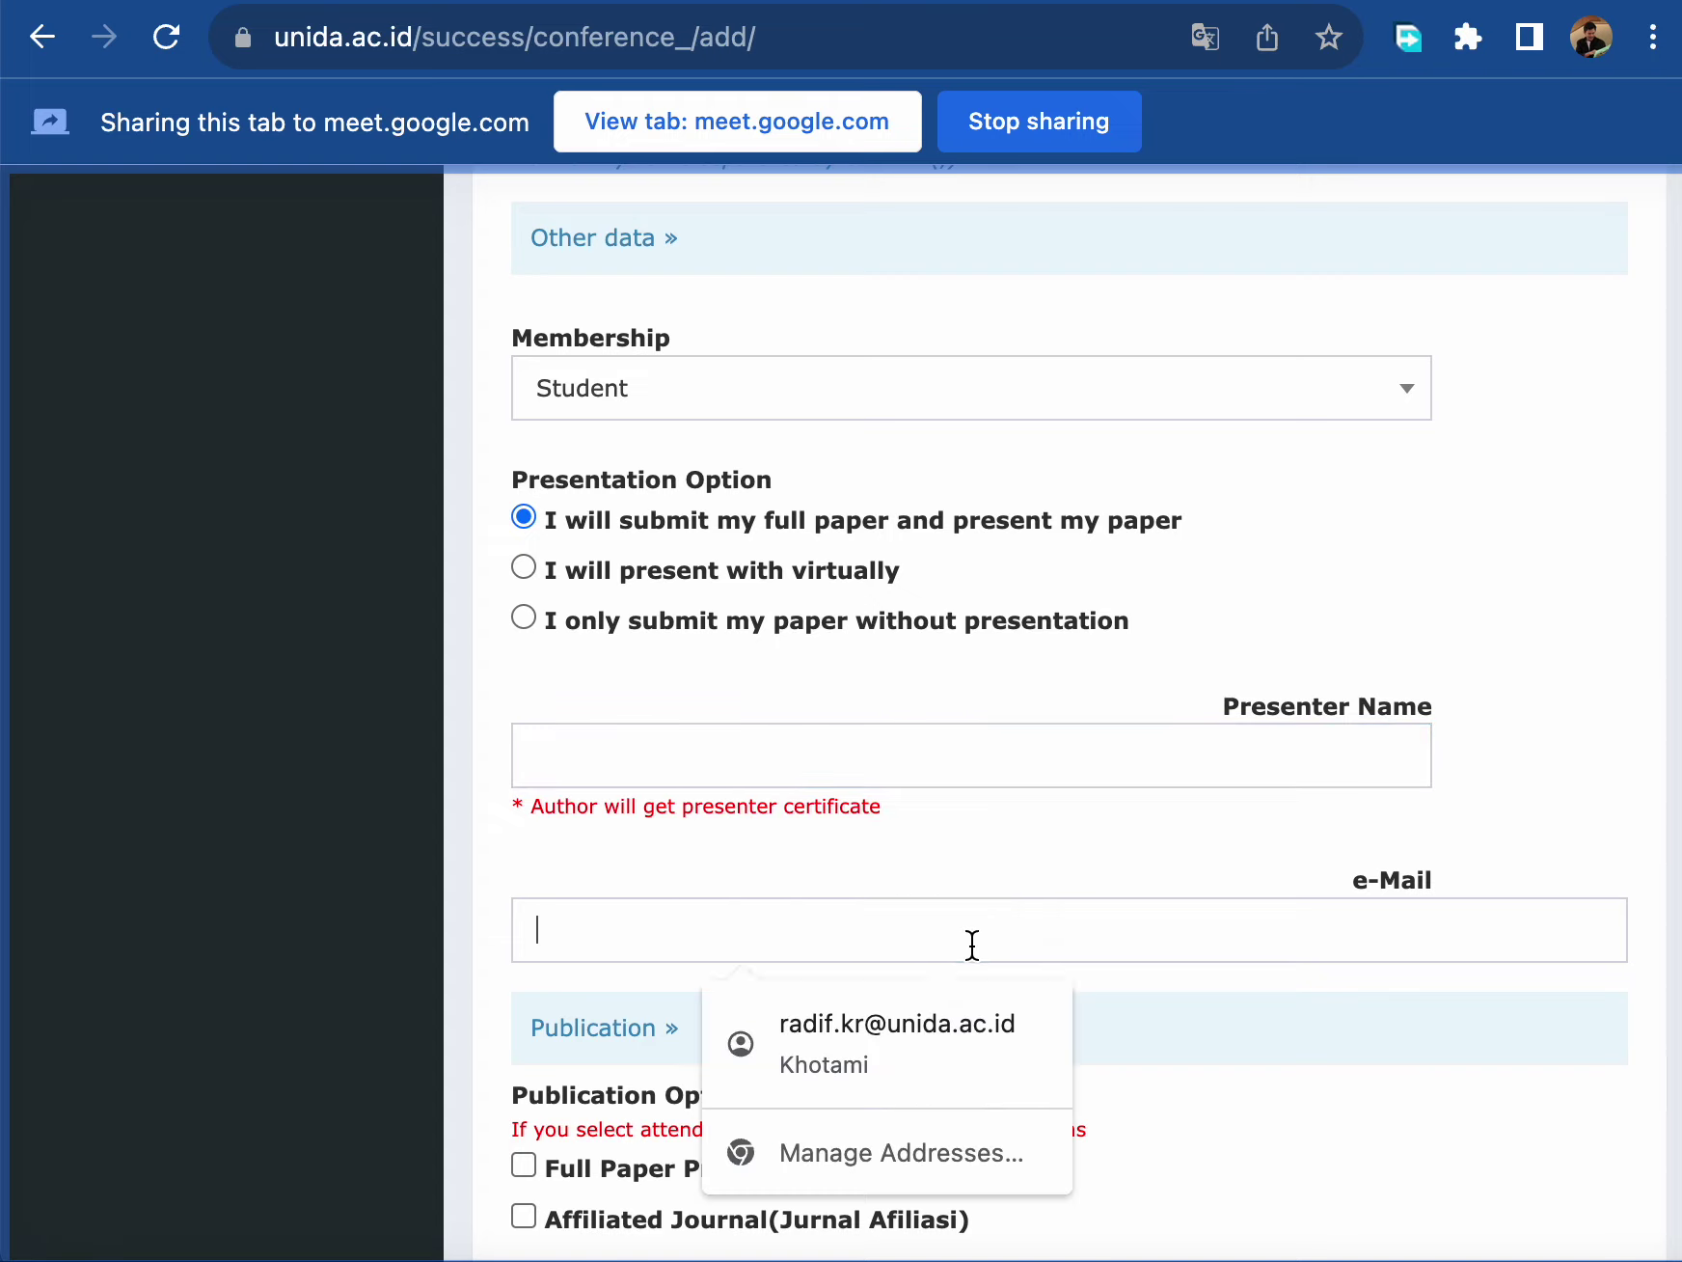
{"action": "left_click", "coordinate": [1214, 1002]}
- Choose Affiliated Journal (Jurnal Afiliasi) as the article's publication option
{"action": "scroll", "coordinate": [1213, 1008], "scroll_direction": "down", "scroll_amount": 3}
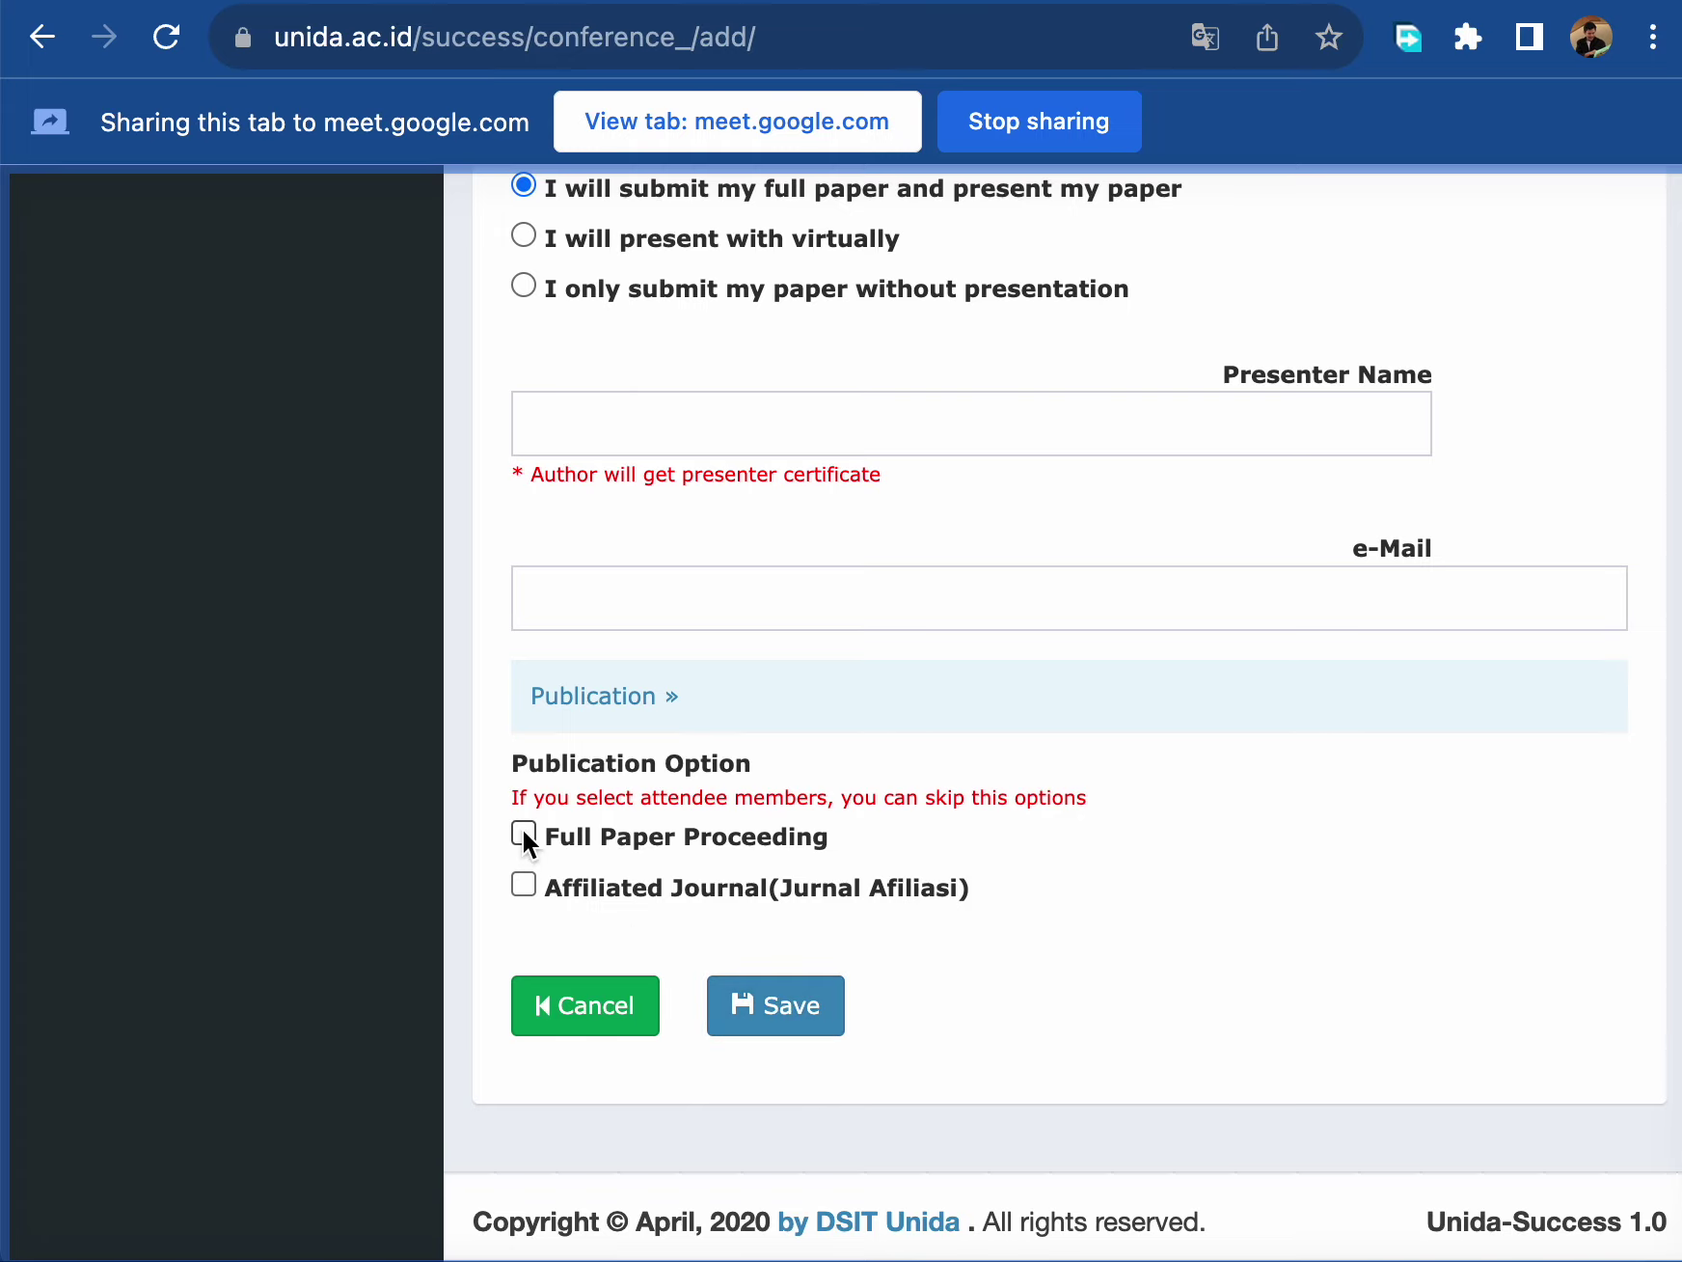
{"action": "left_click", "coordinate": [522, 884]}
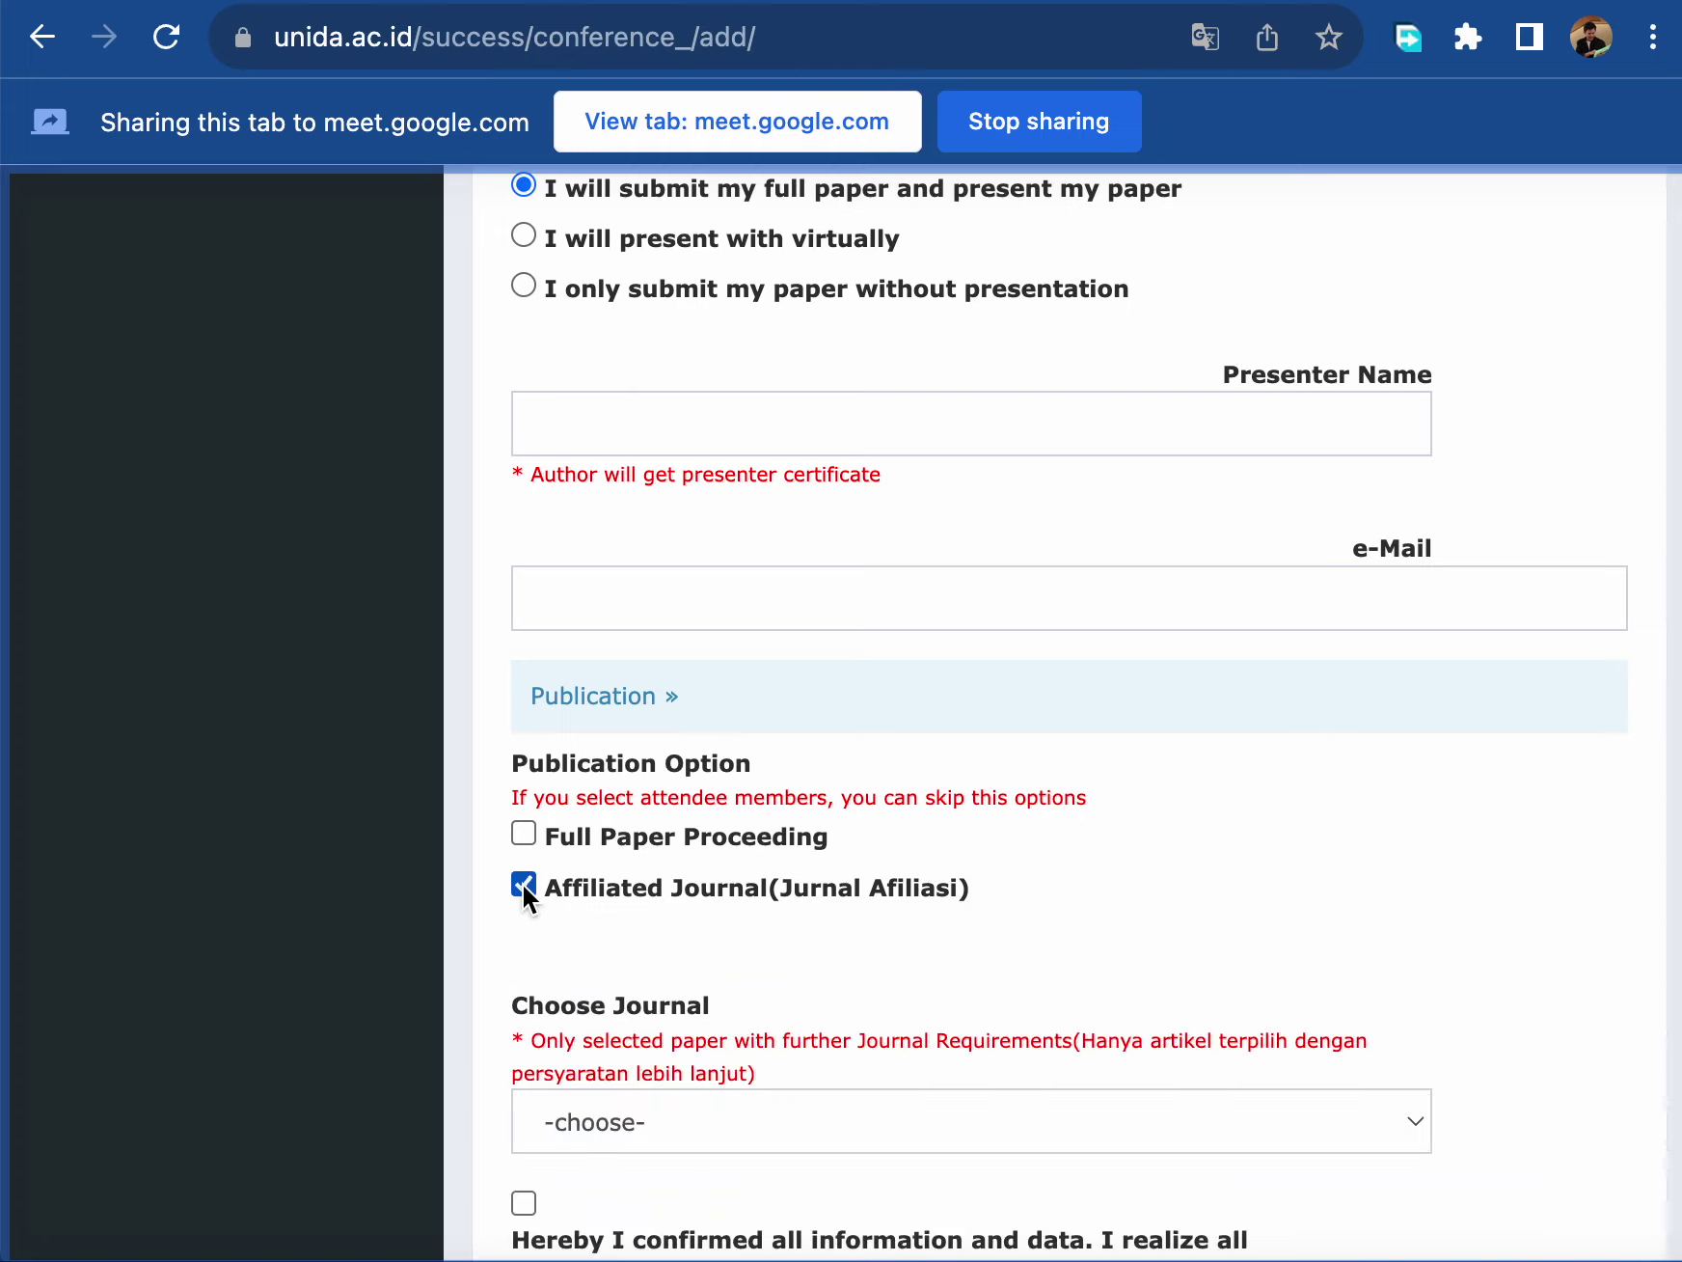
- Choose "Tatsqifly : Jurnal Pendidikan Bahasa Arab" as the journal and accept the declaration confirming all information and data
{"action": "scroll", "coordinate": [1190, 999], "scroll_direction": "down", "scroll_amount": 5}
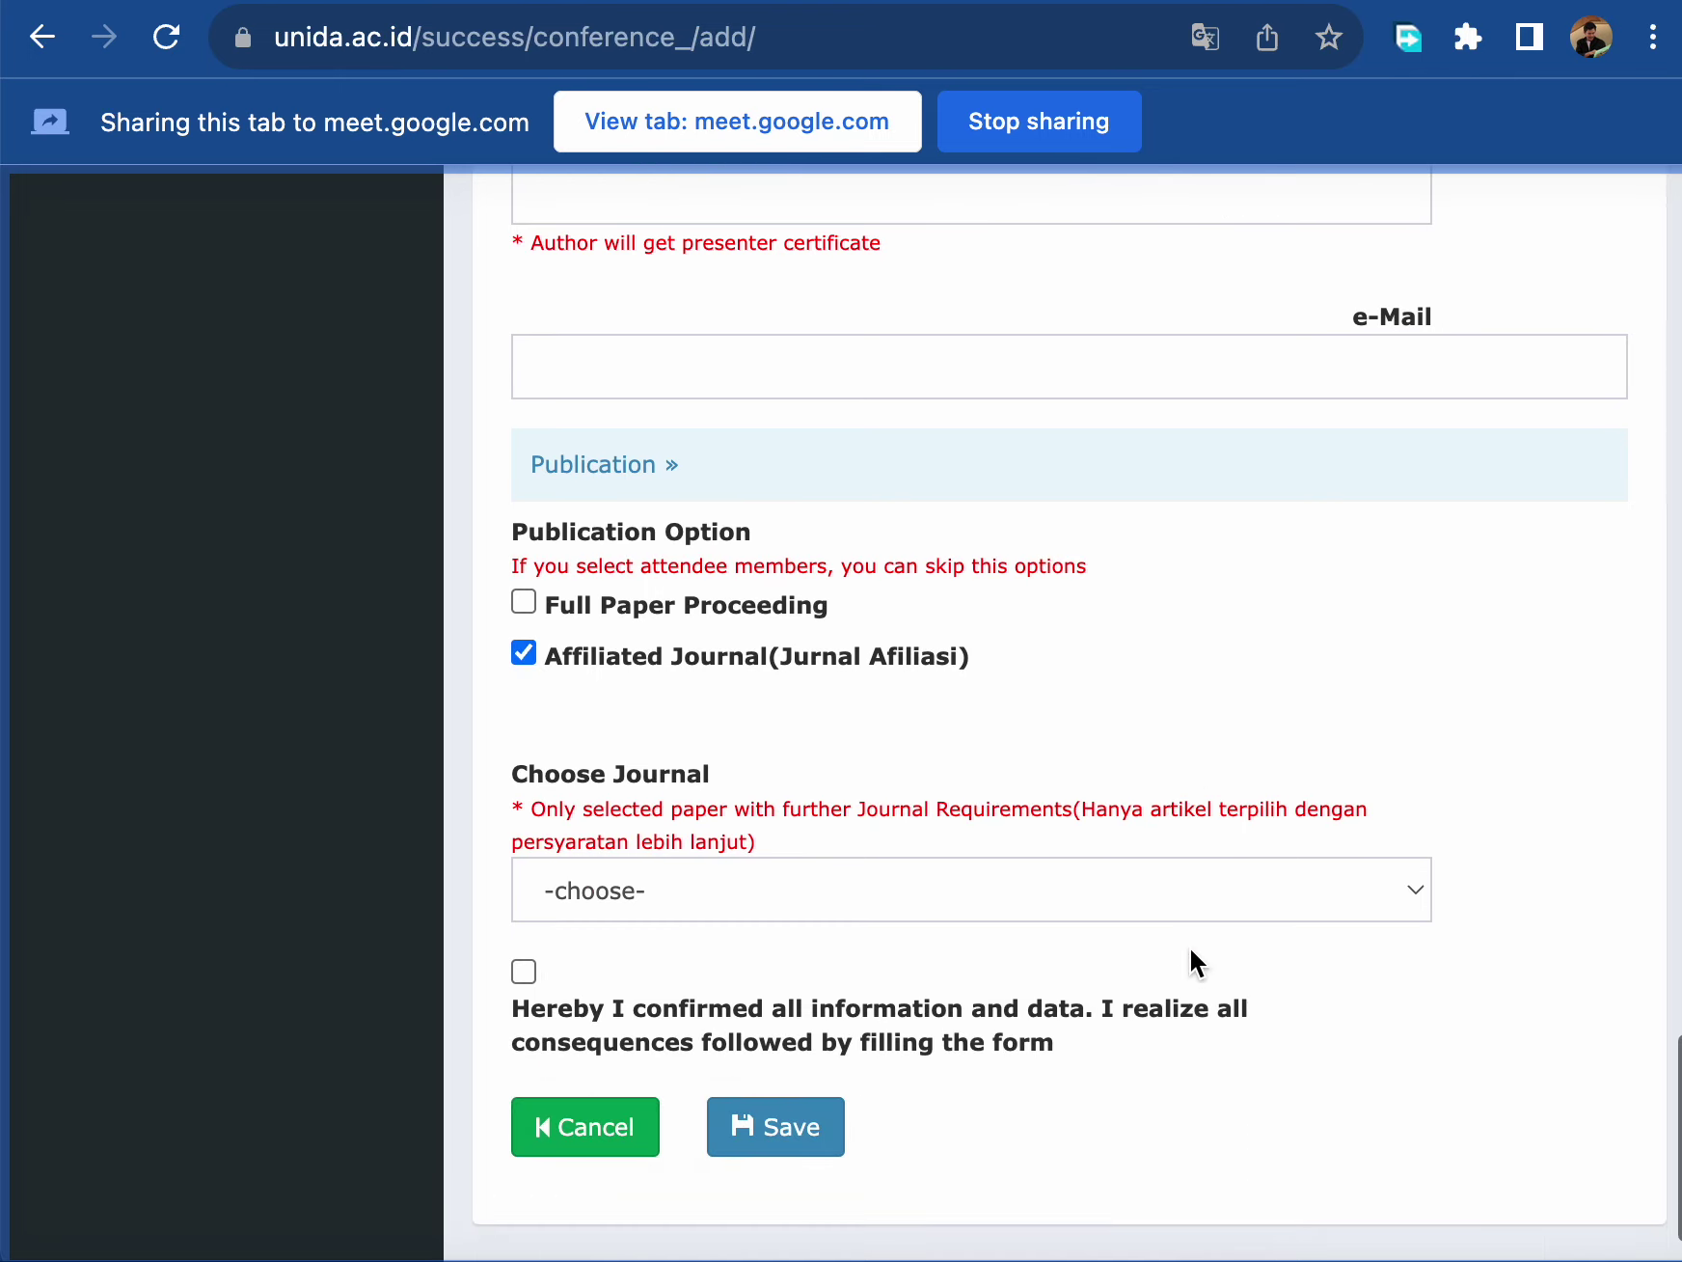
{"action": "left_click", "coordinate": [1194, 894]}
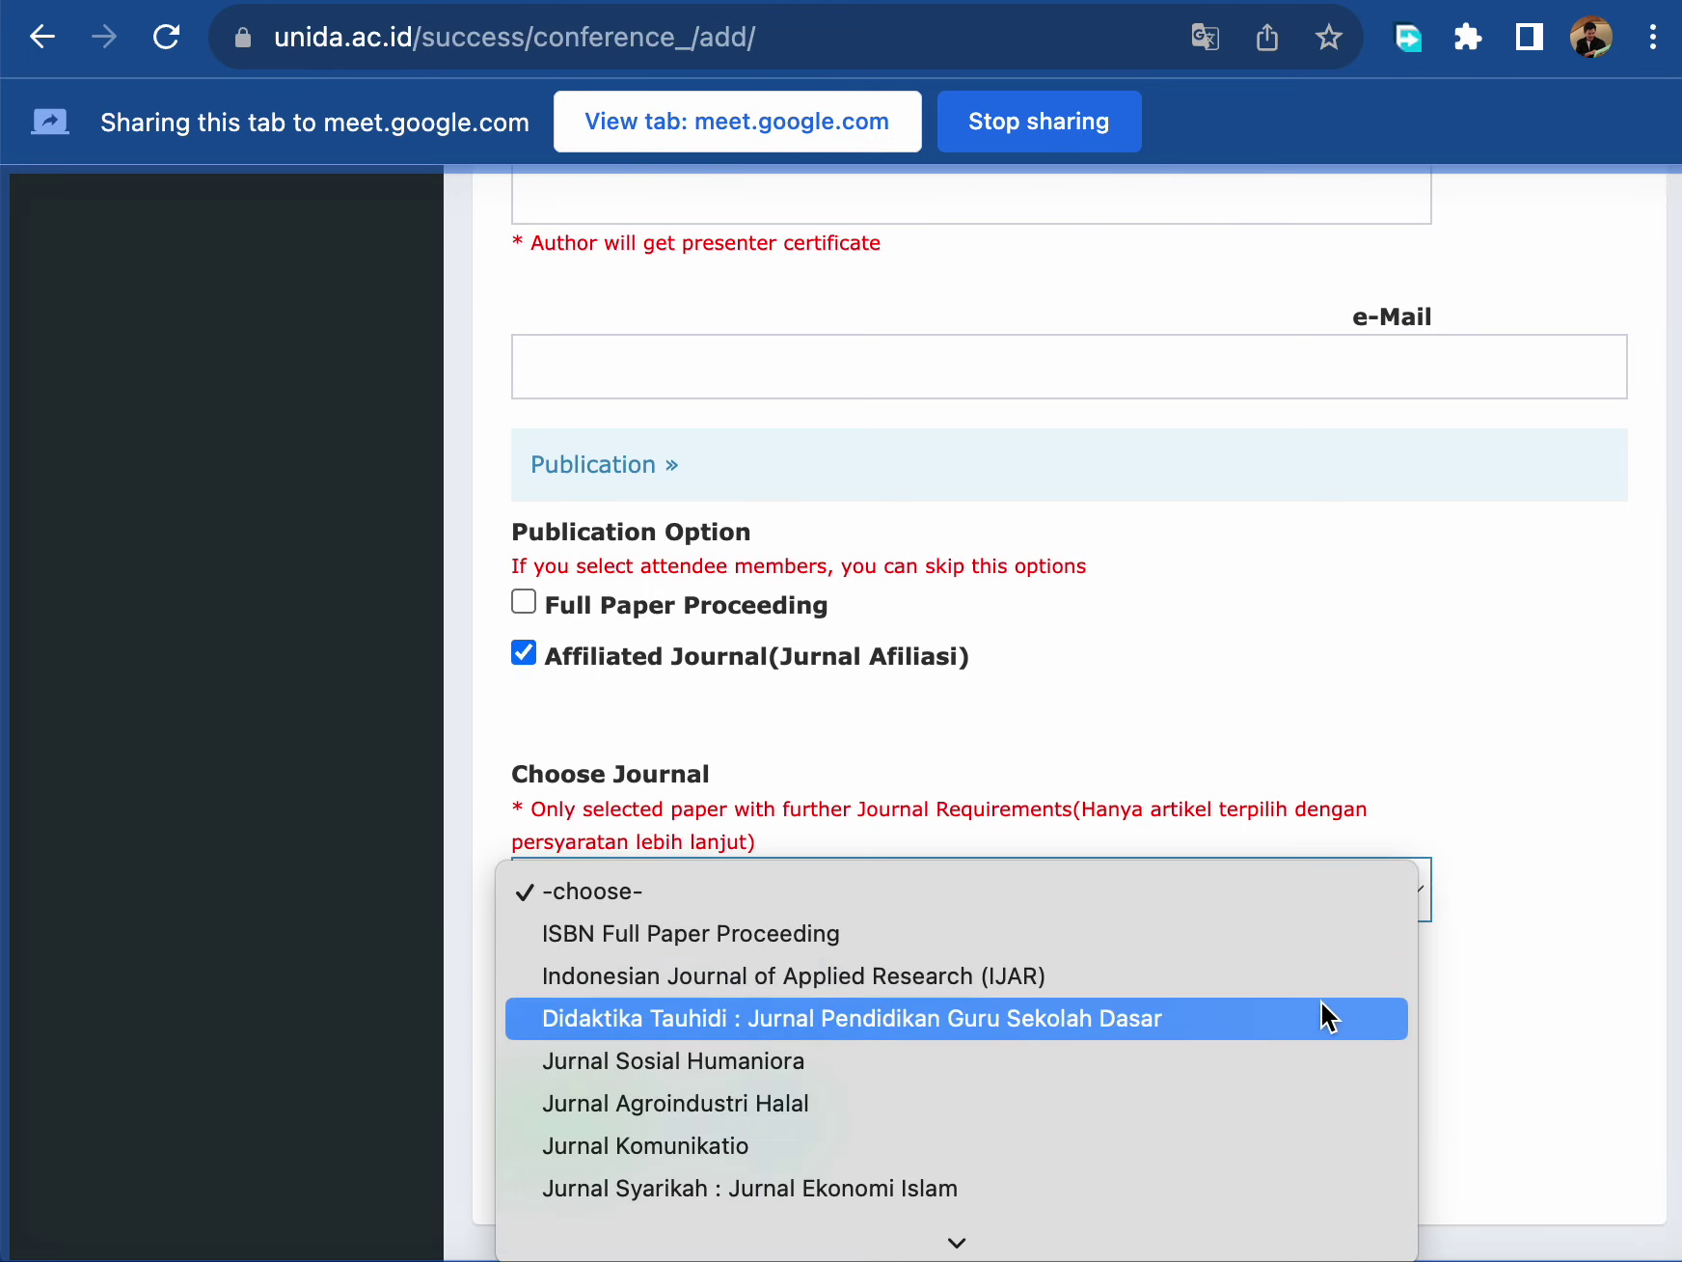
{"action": "mouse_move", "coordinate": [1167, 1242]}
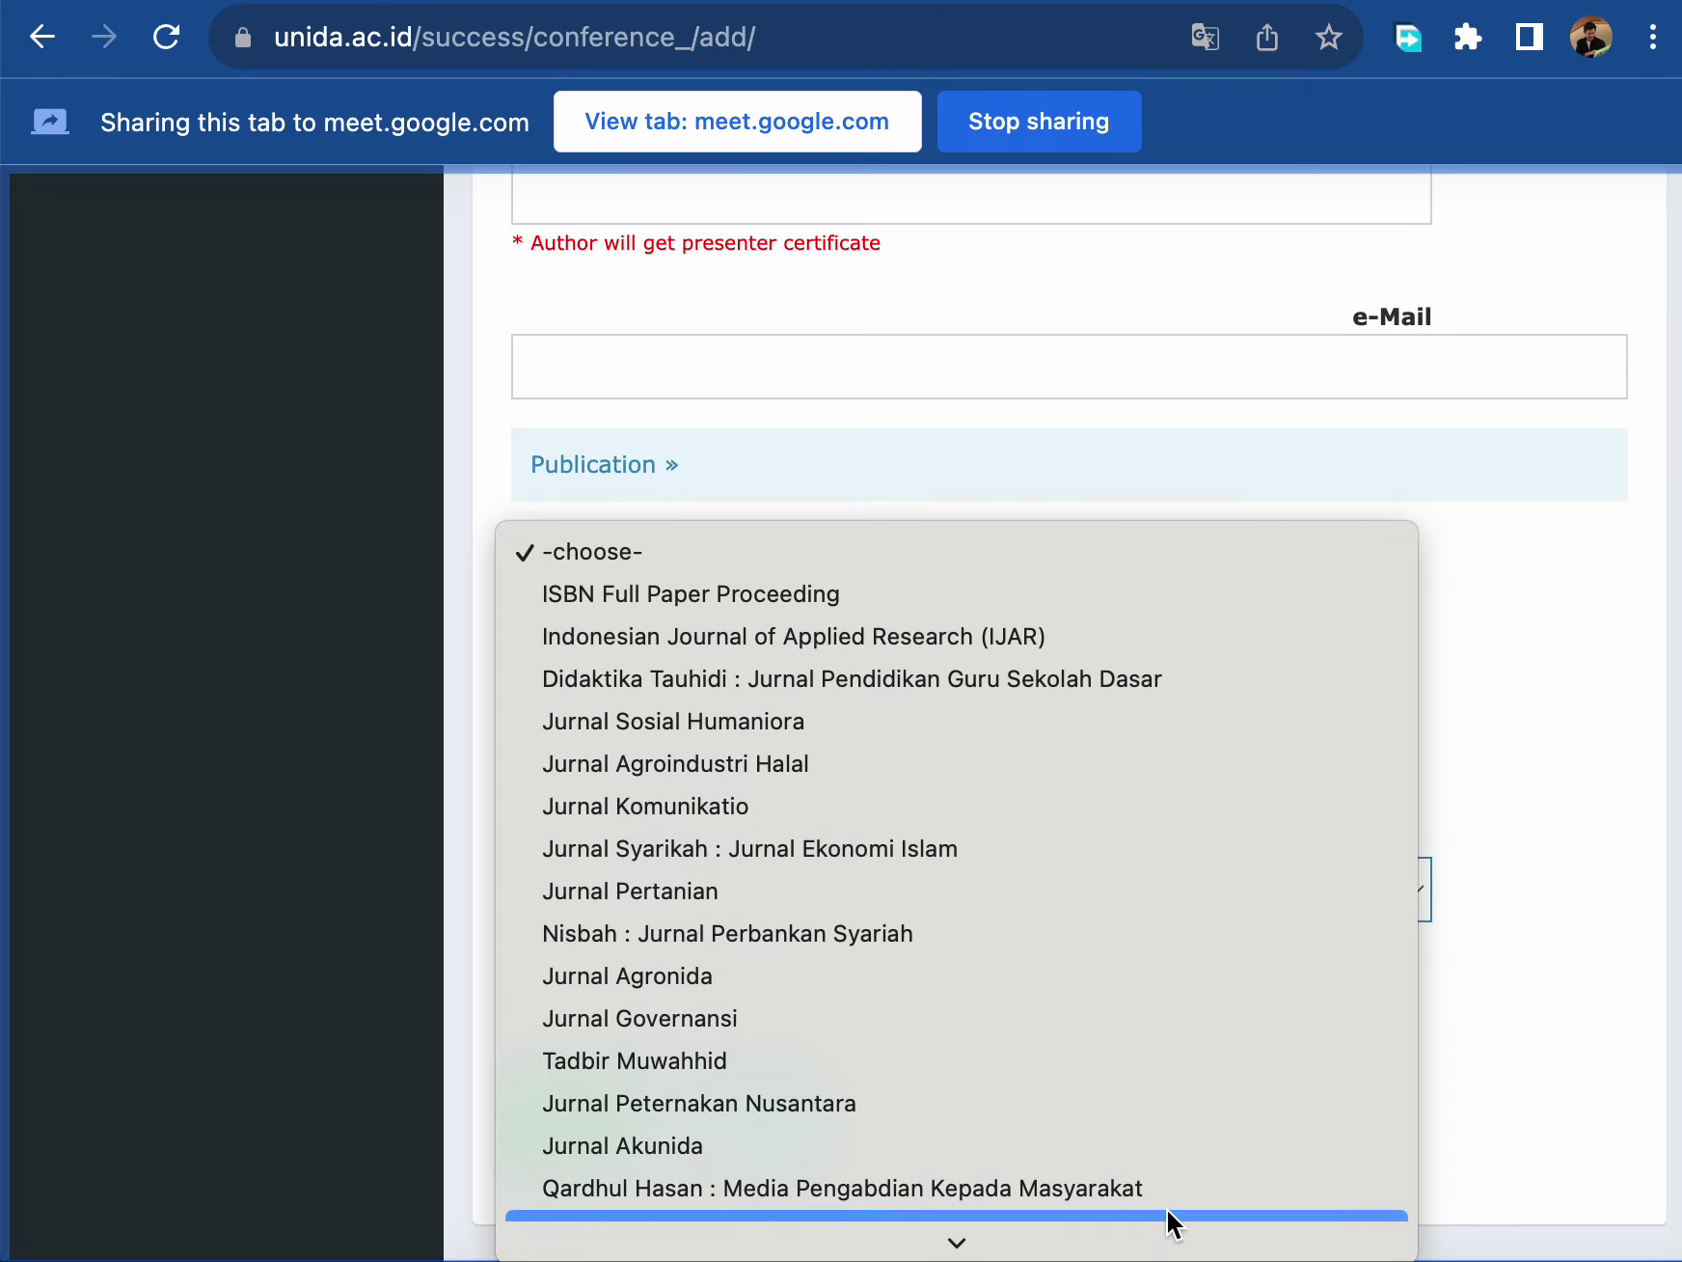
{"action": "scroll", "coordinate": [1175, 1077], "scroll_direction": "down", "scroll_amount": 2}
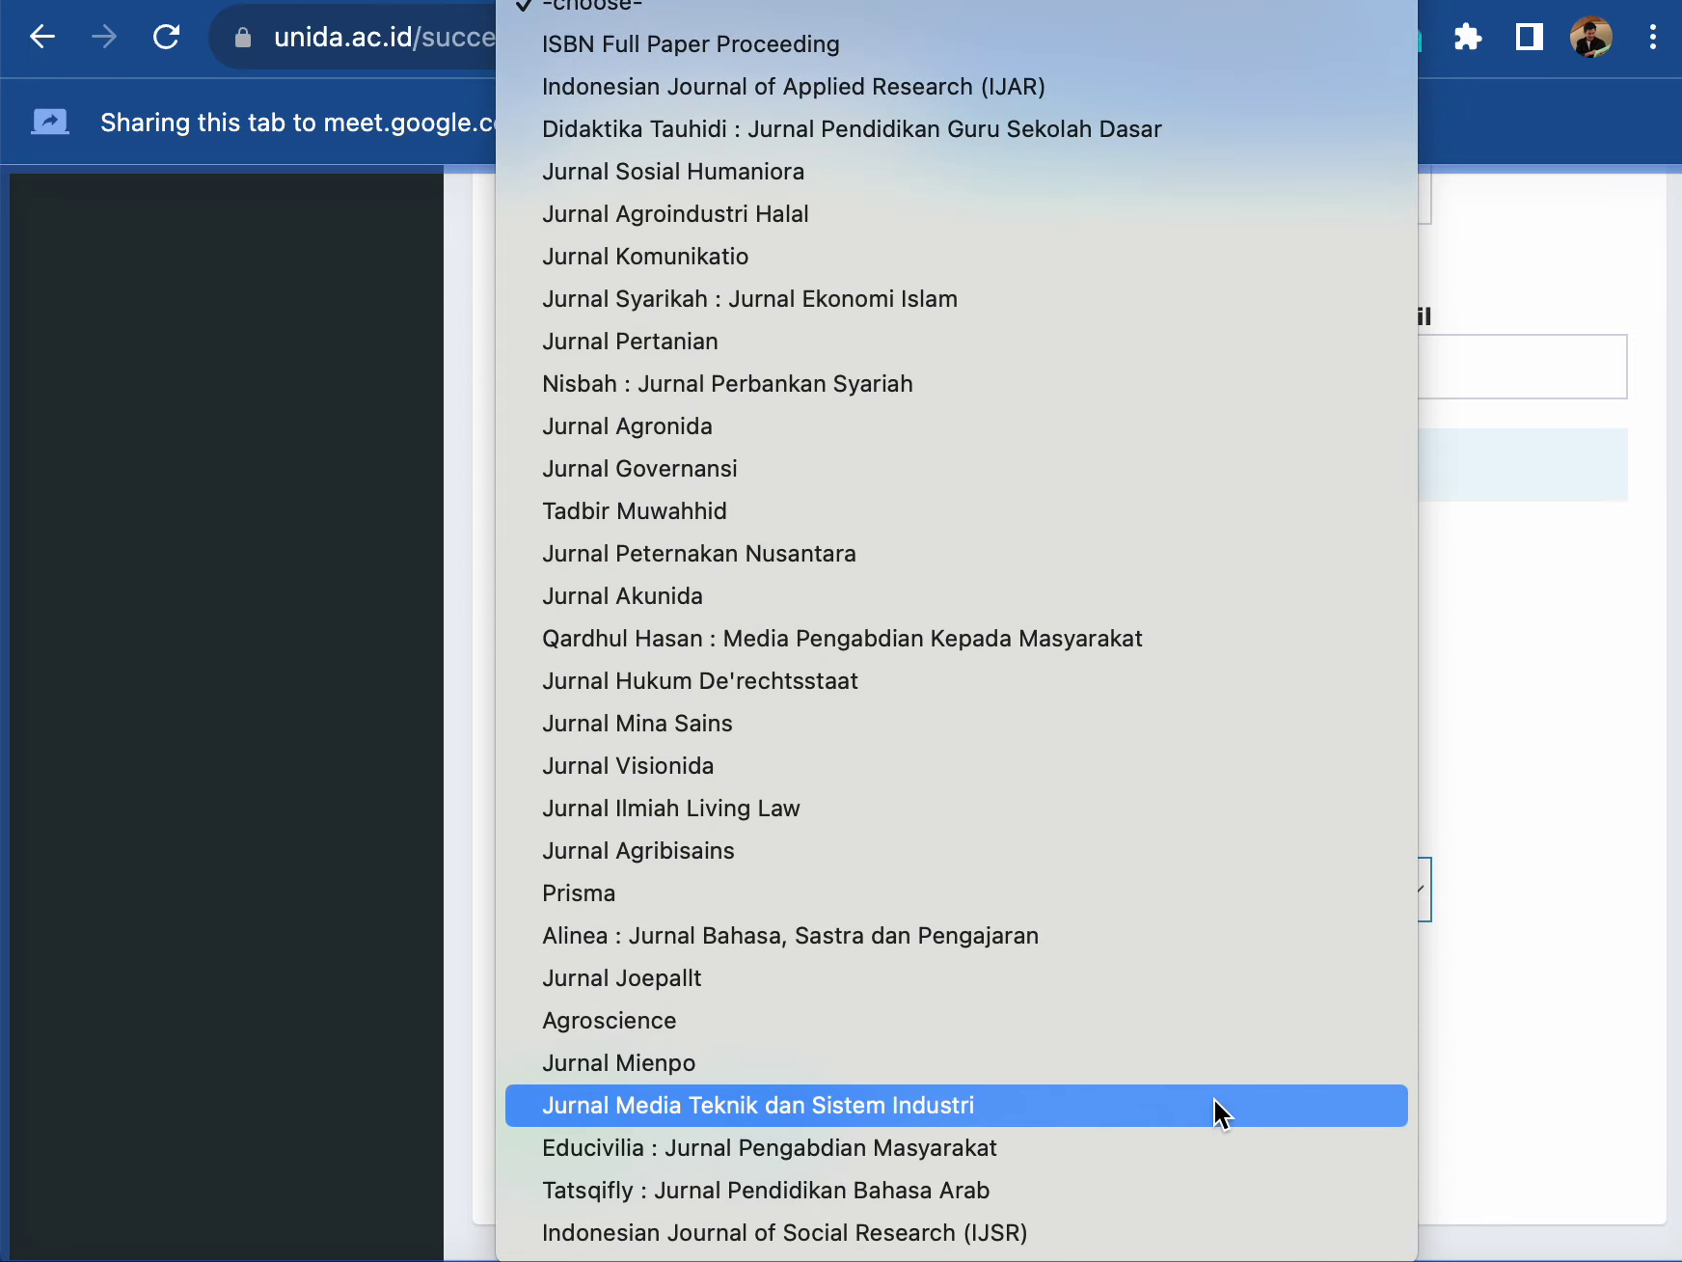
{"action": "left_click", "coordinate": [1182, 1189]}
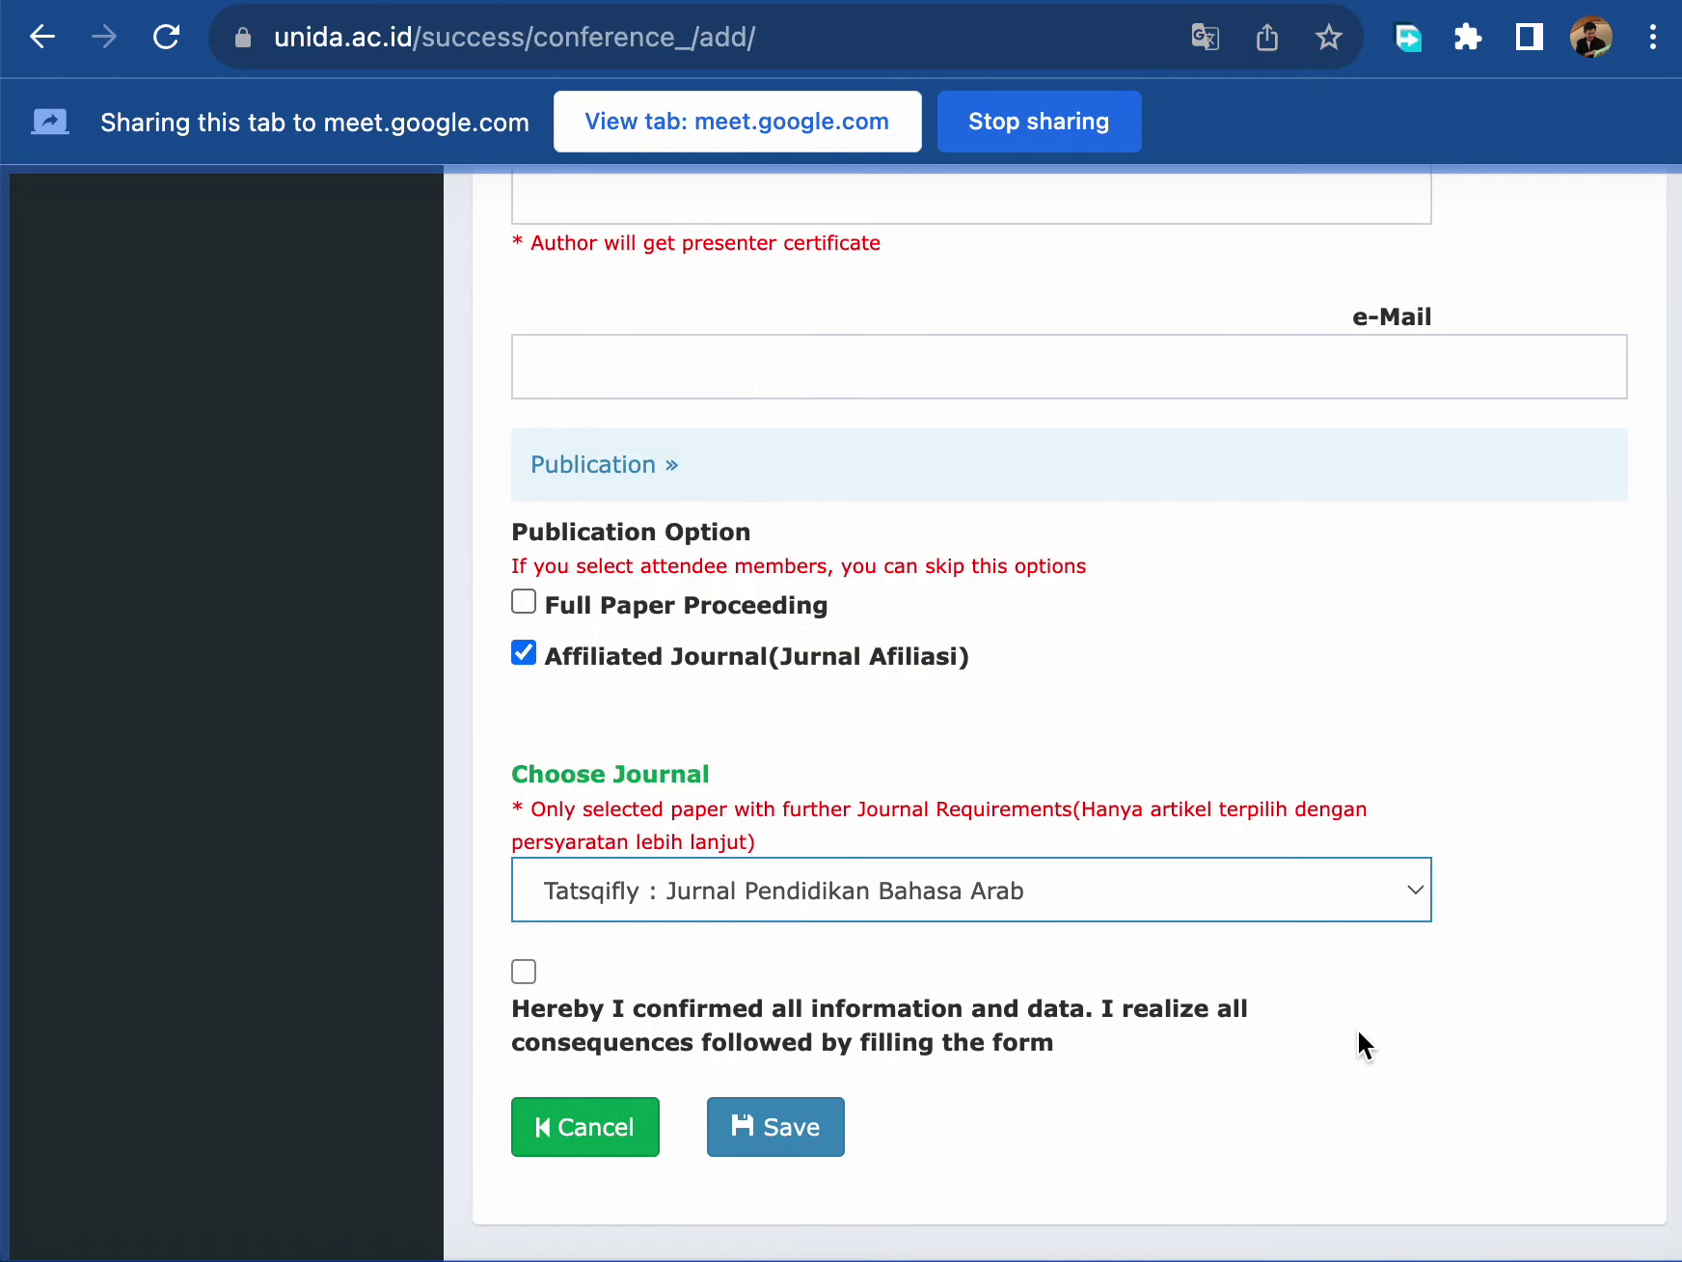
{"action": "left_click", "coordinate": [1002, 1070]}
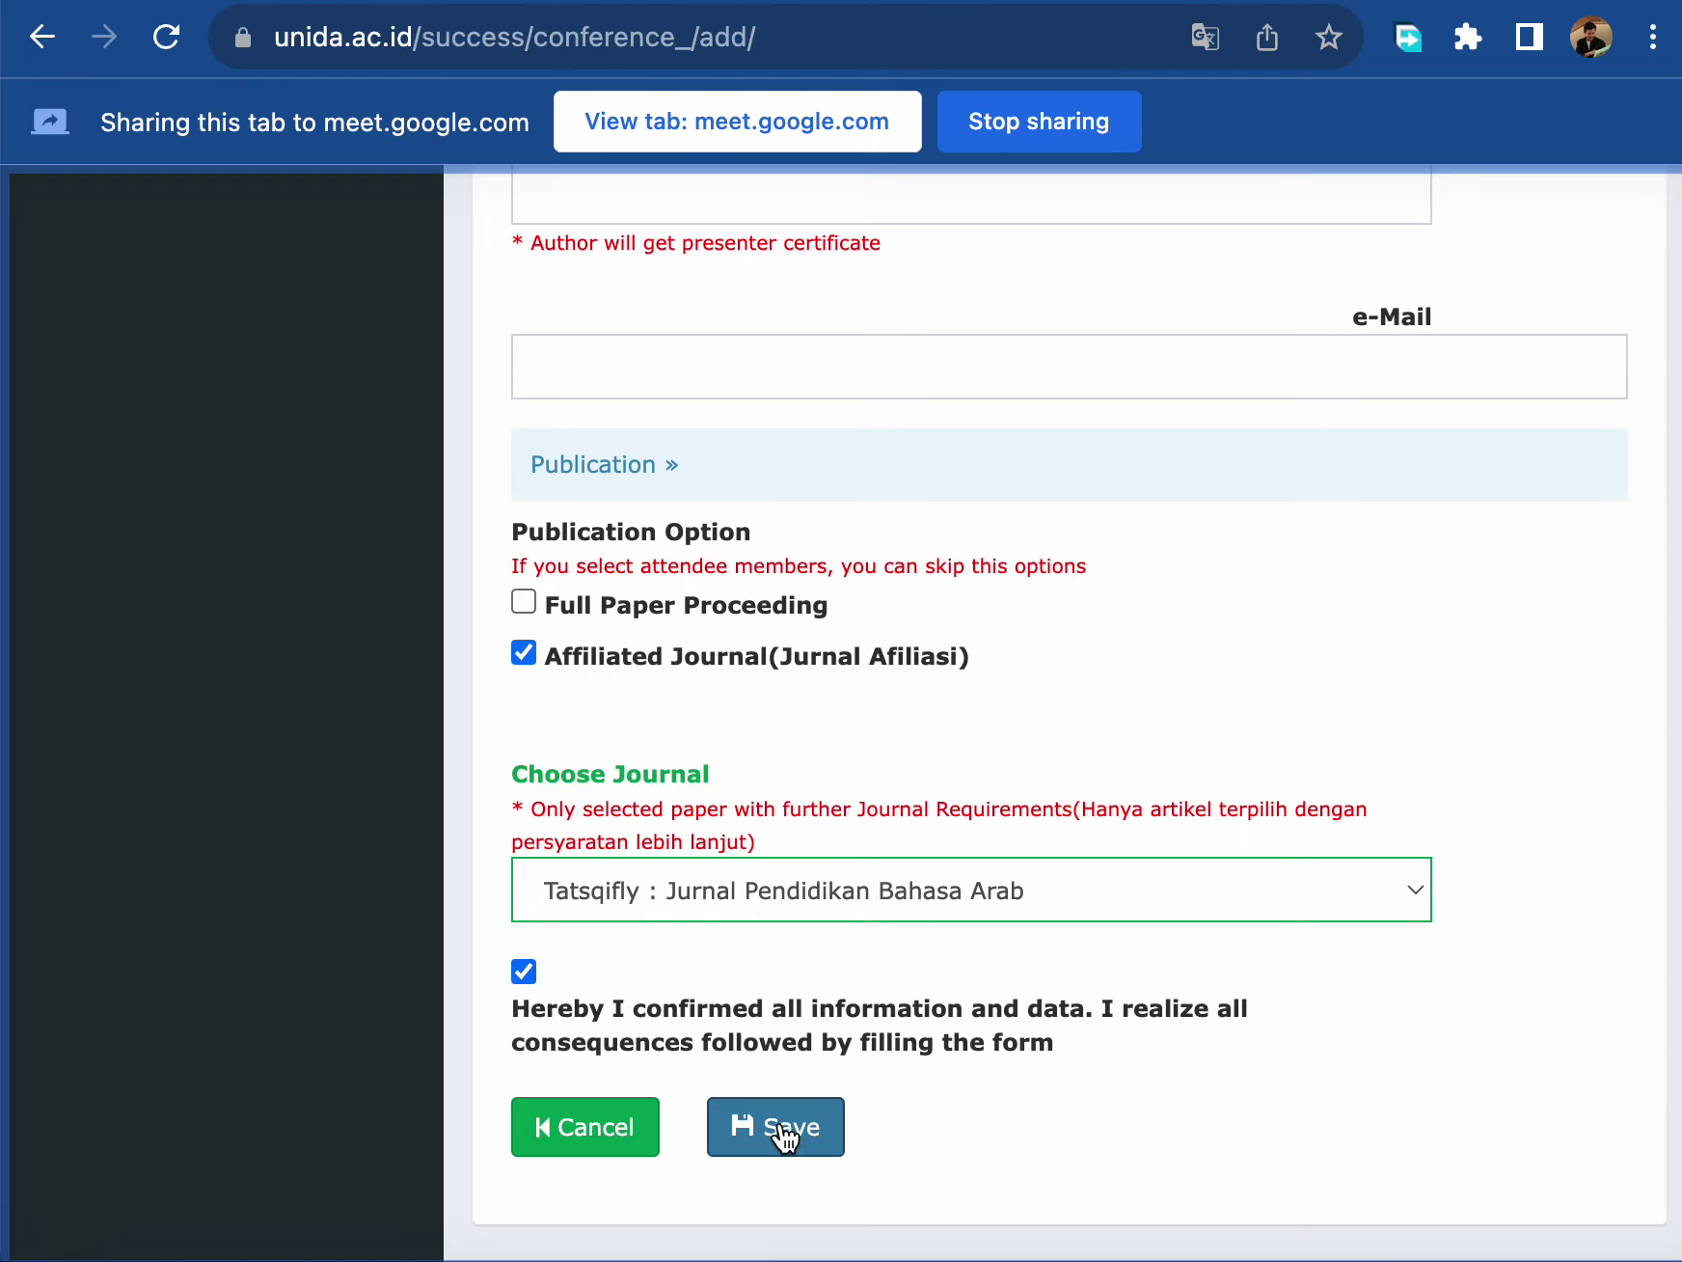